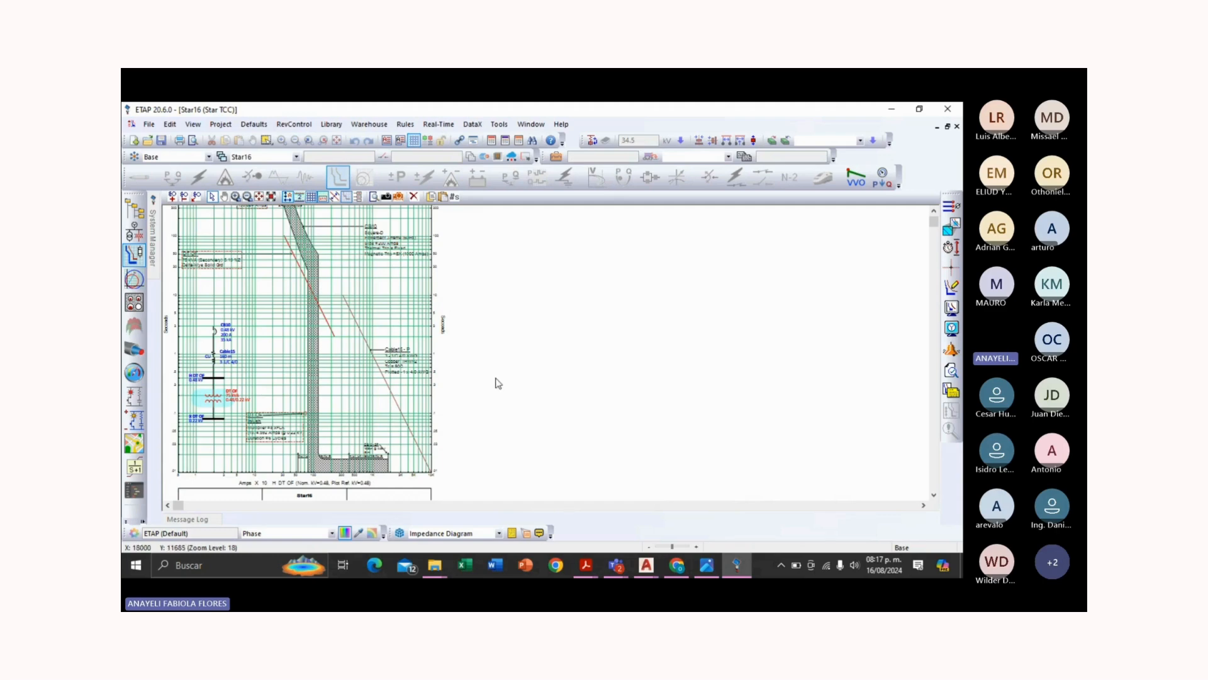
Step: Examine the CB10 breaker's trip curve on the Star16 plot against the DT OF transformer and Cable15 curves
scroll(500, 375, up, 2)
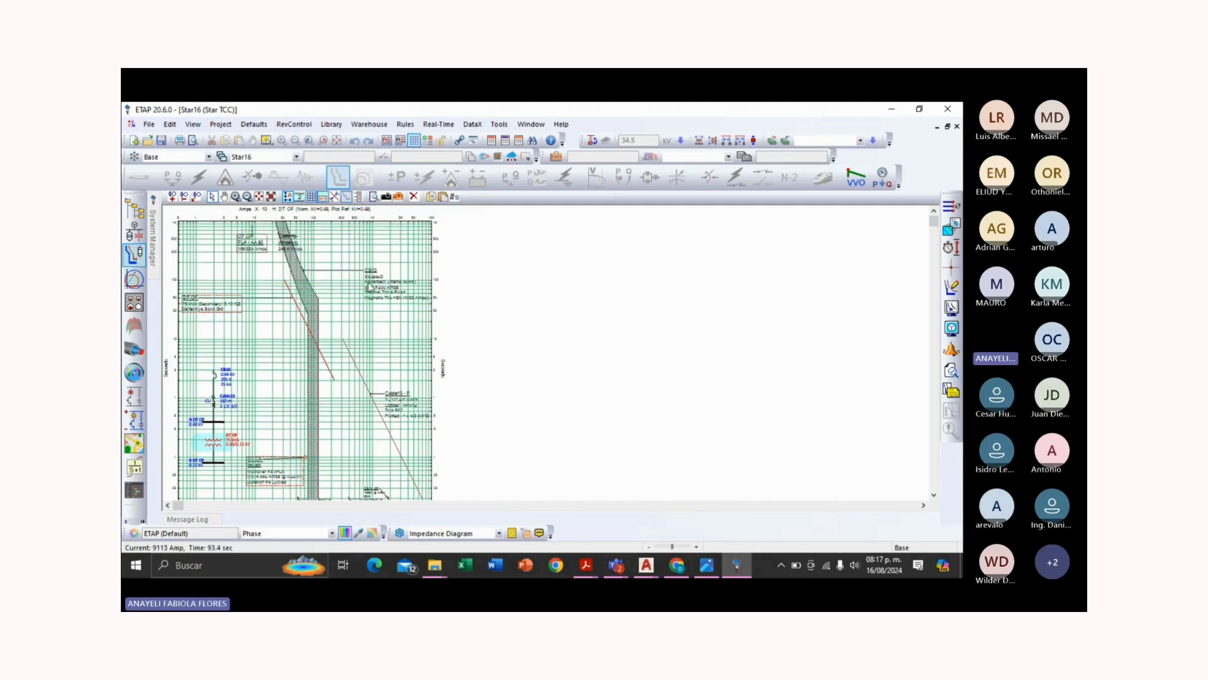
scroll(201, 483, up, 1)
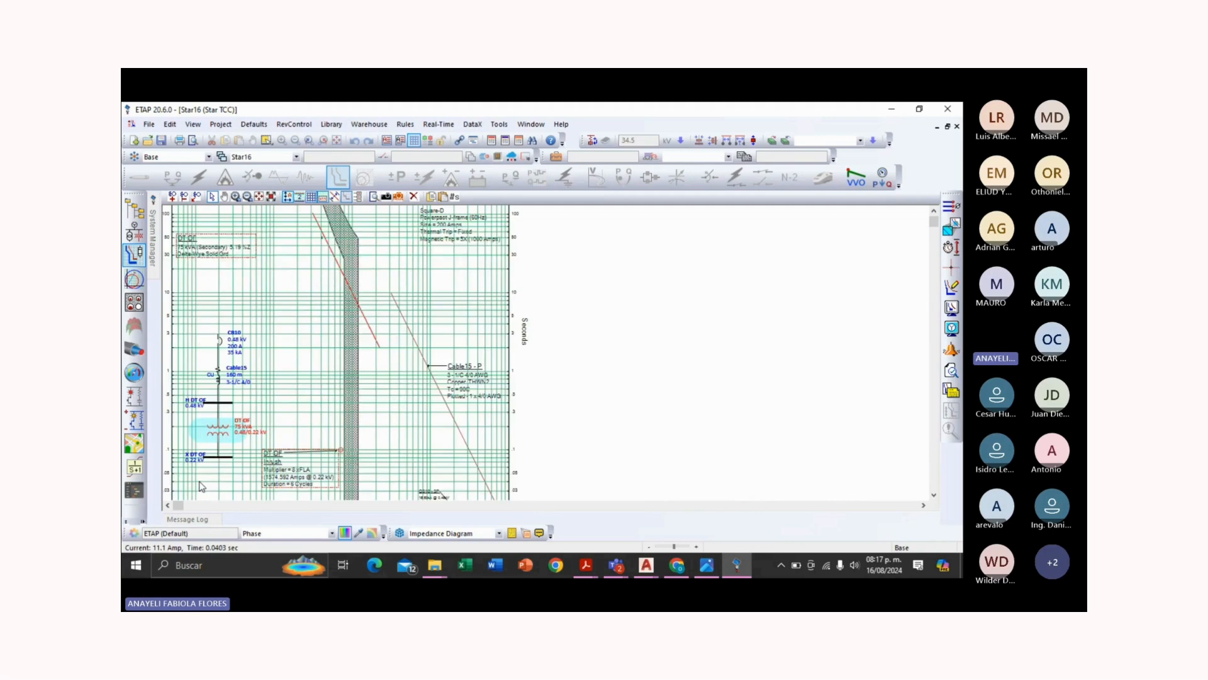
scroll(204, 481, up, 2)
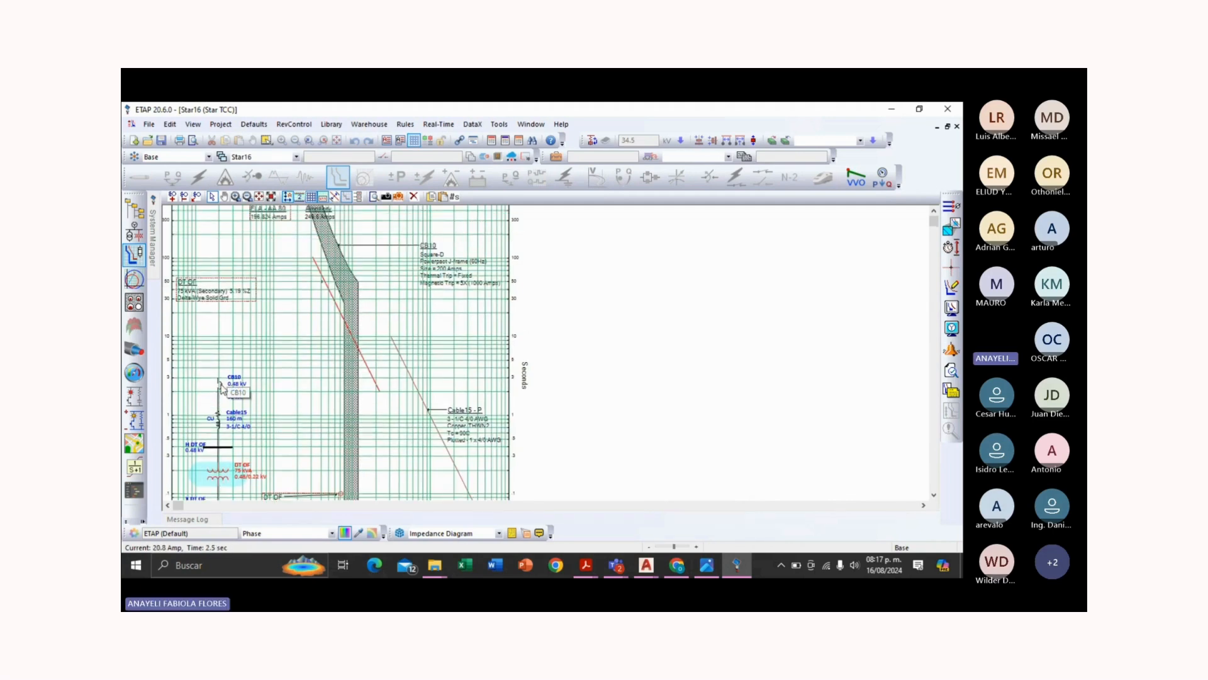
click(221, 388)
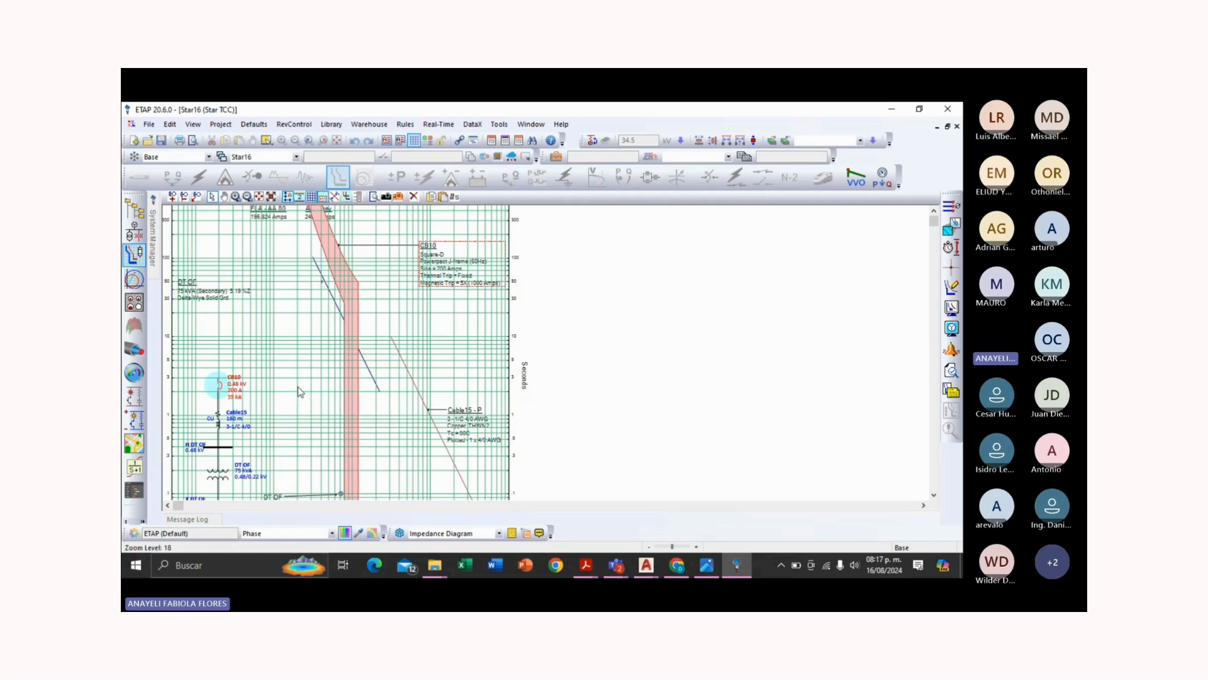
scroll(303, 387, down, 1)
scroll(303, 386, down, 1)
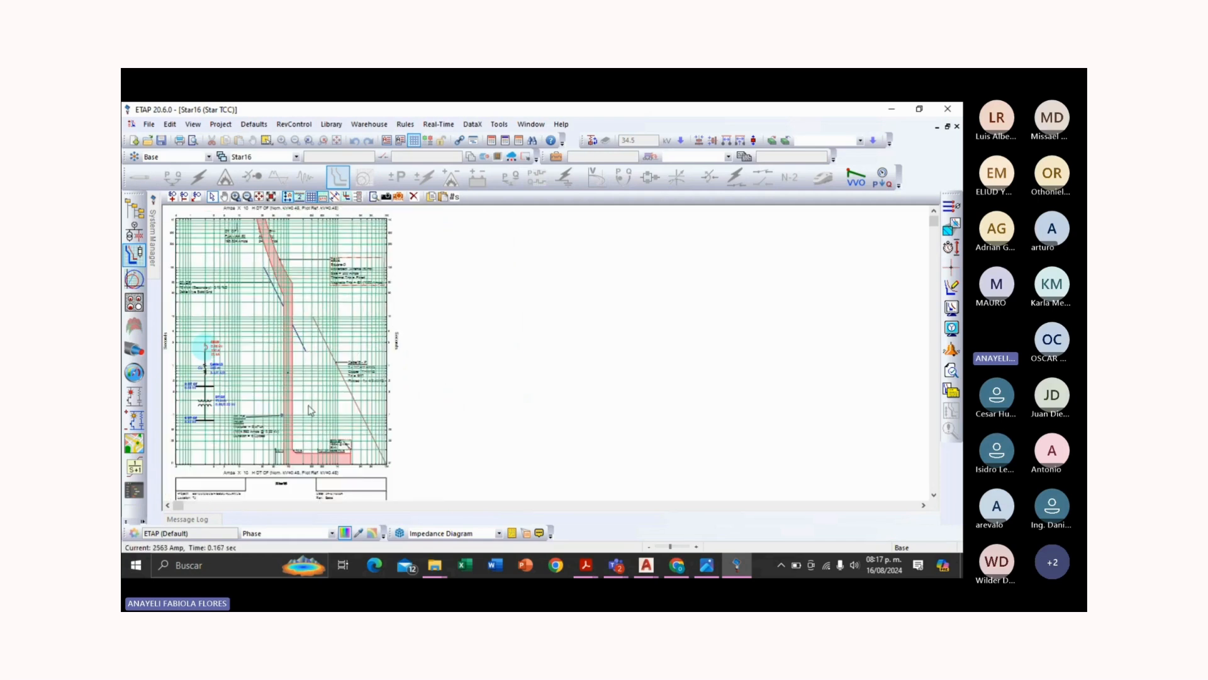
click(323, 406)
Step: Move the CB10 - 3P fault-current label off the breaker curve into the space beside the lower end of the Cable15 curve
scroll(176, 439, up, 2)
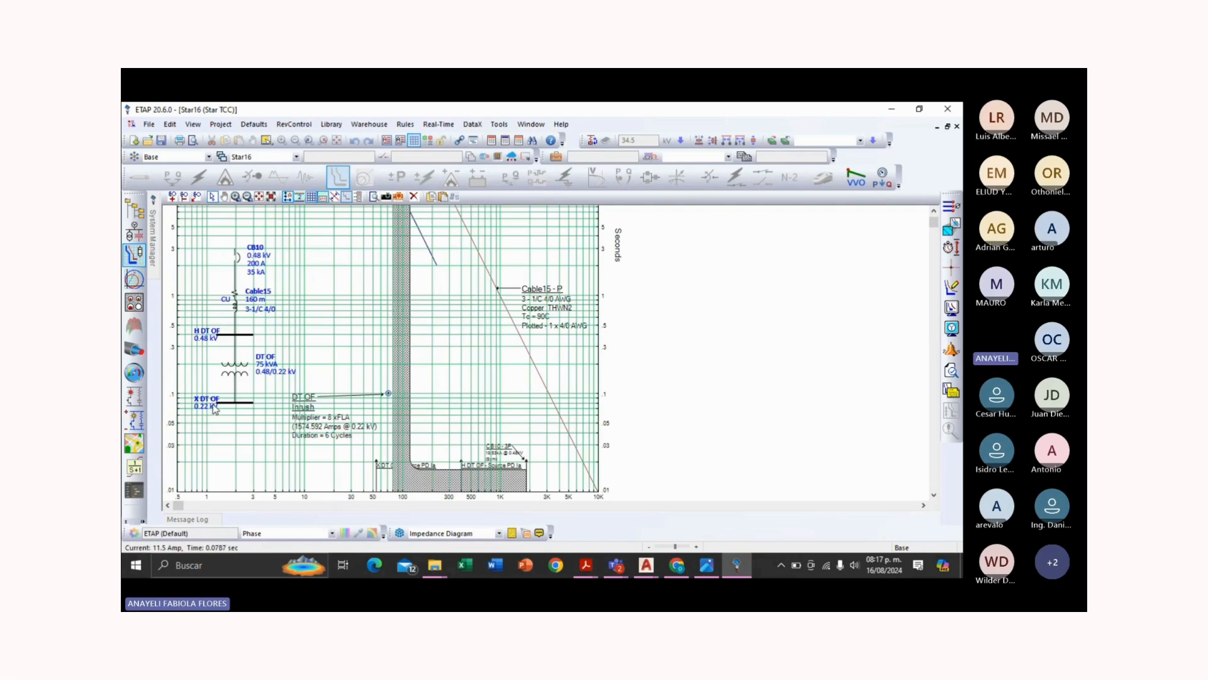
drag(504, 450, 552, 439)
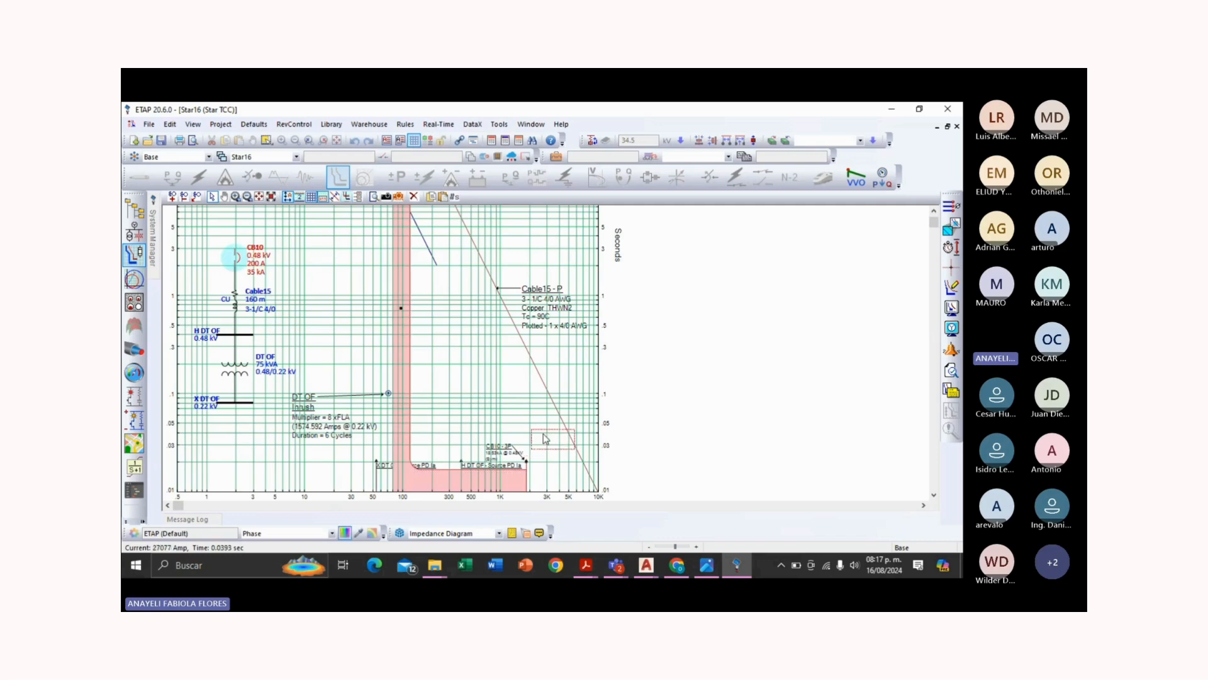
click(473, 428)
click(548, 446)
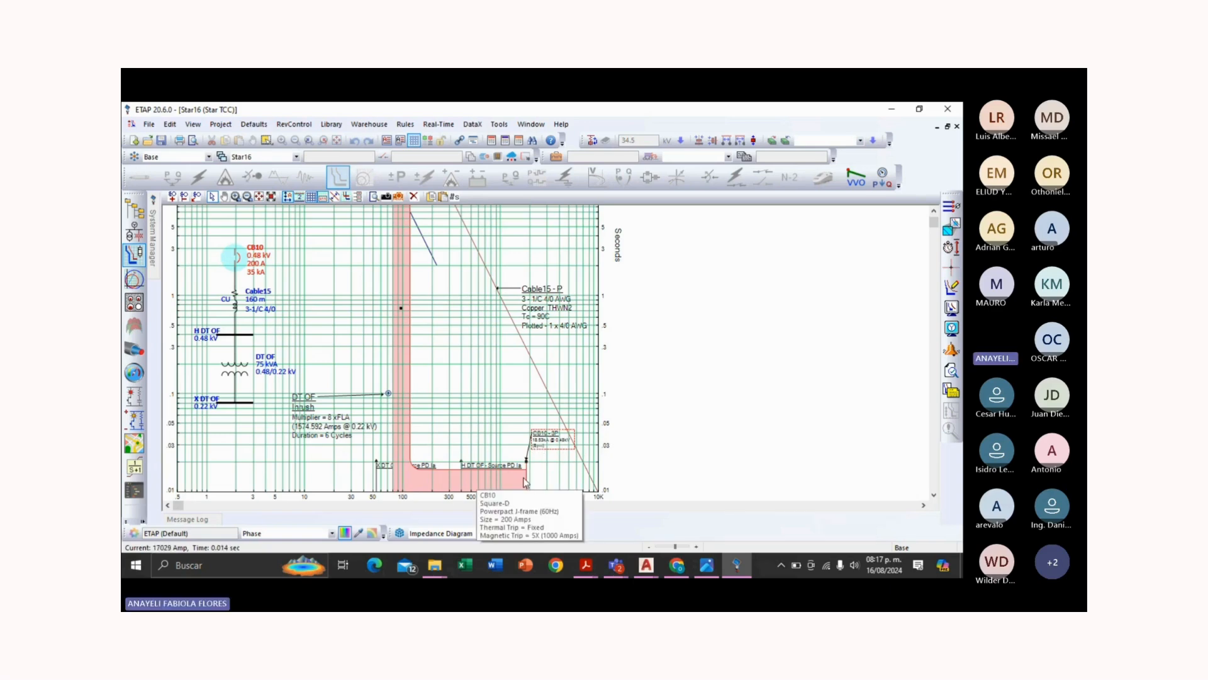
Step: Examine the Cable15 and DT OF damage curves relative to the CB10 curve, from the overload region down to the short-circuit region
scroll(526, 478, up, 2)
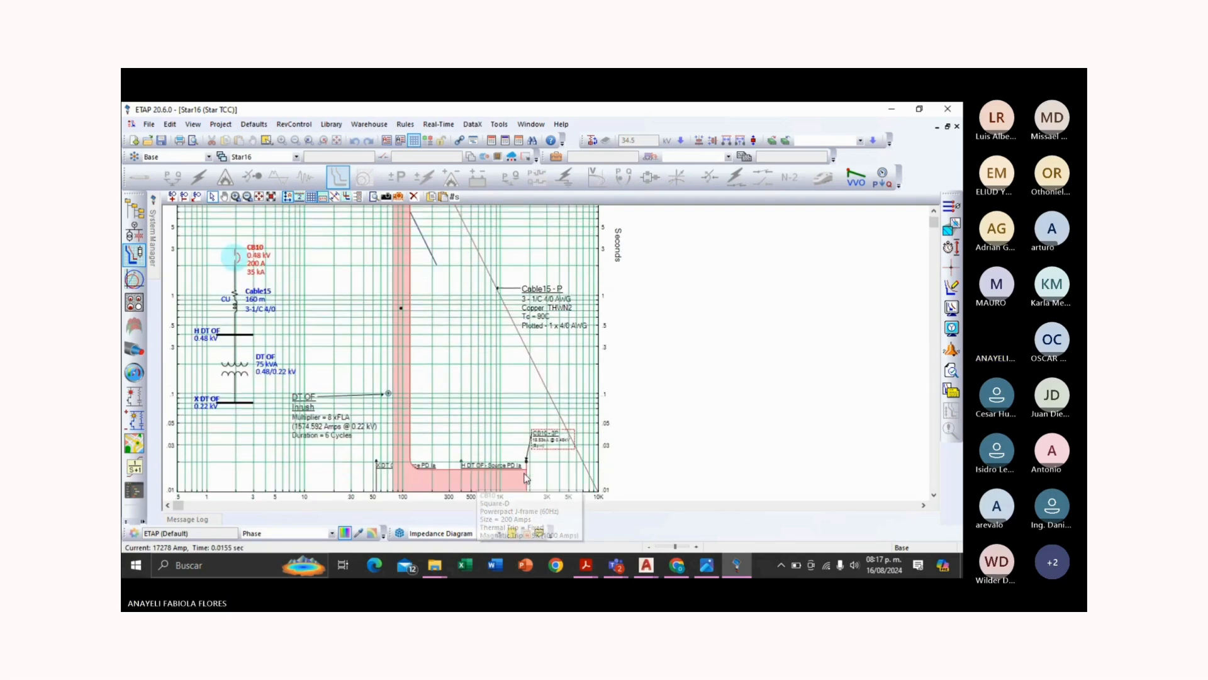
scroll(534, 424, up, 4)
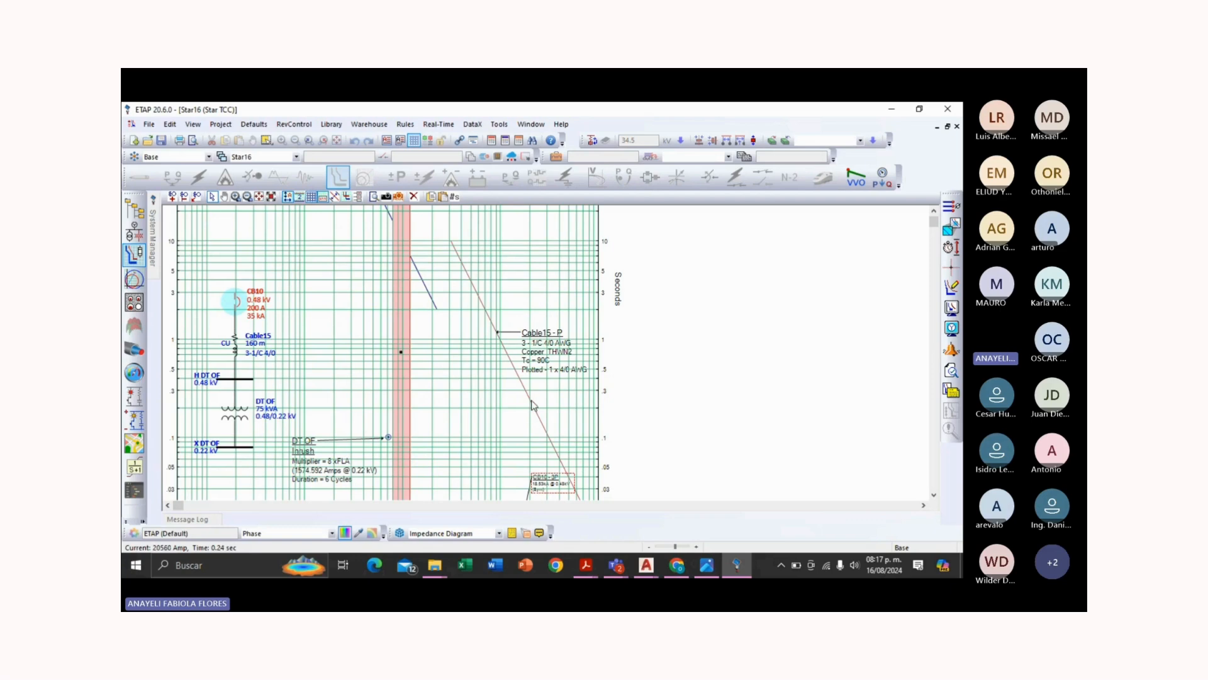
scroll(478, 396, up, 12)
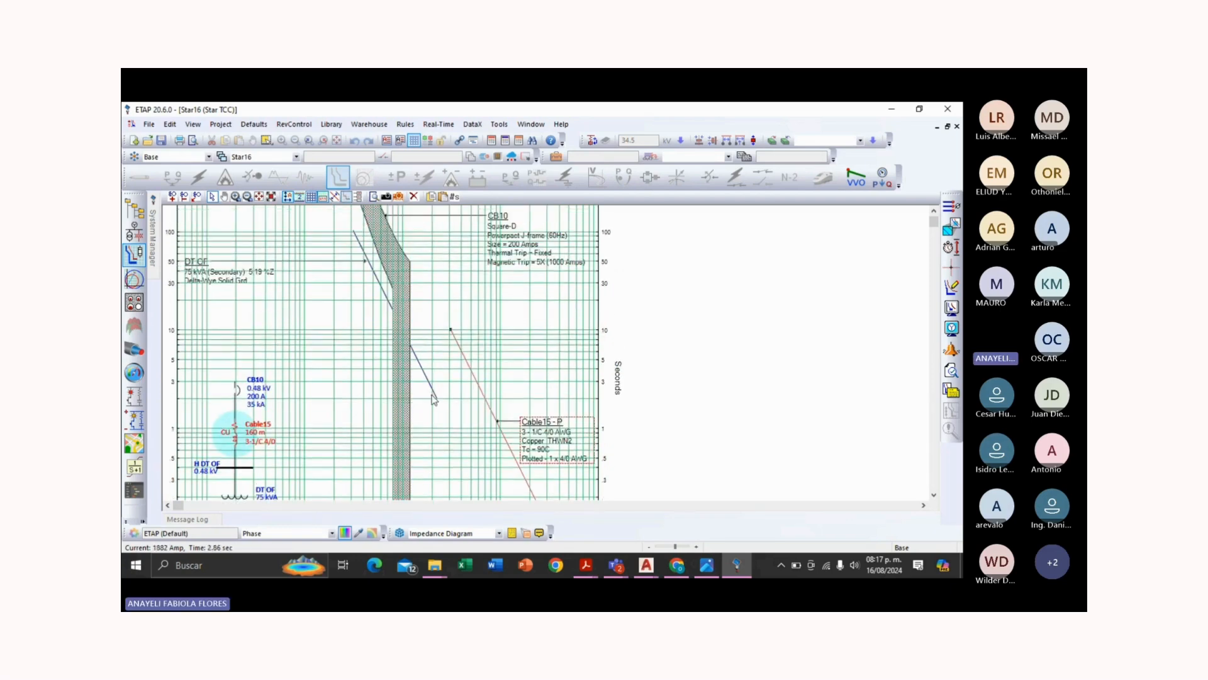
click(433, 395)
scroll(495, 355, down, 2)
scroll(470, 390, down, 2)
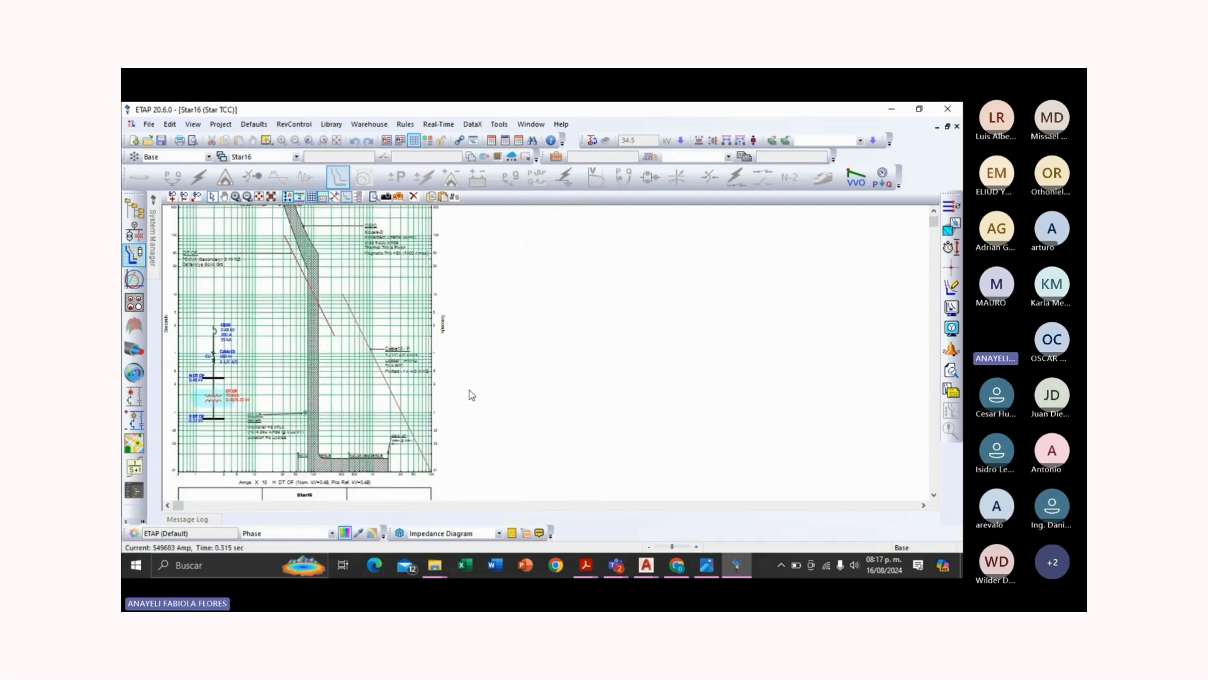
scroll(415, 456, up, 4)
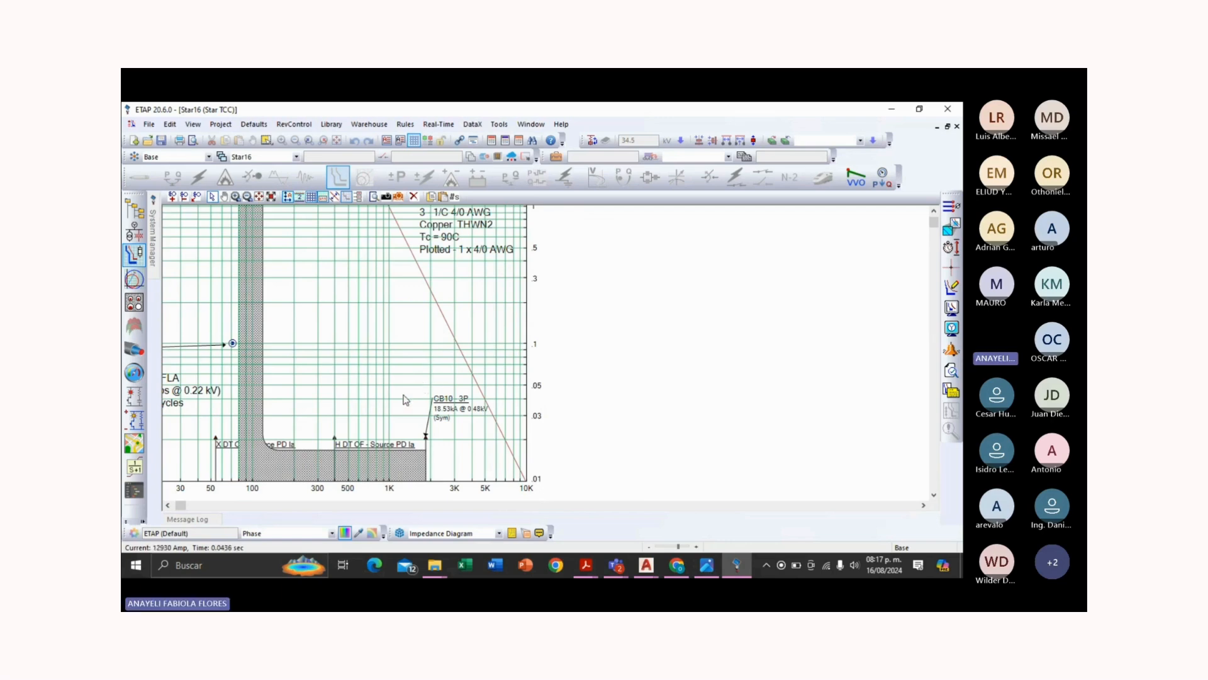
scroll(558, 432, down, 1)
scroll(558, 432, down, 1)
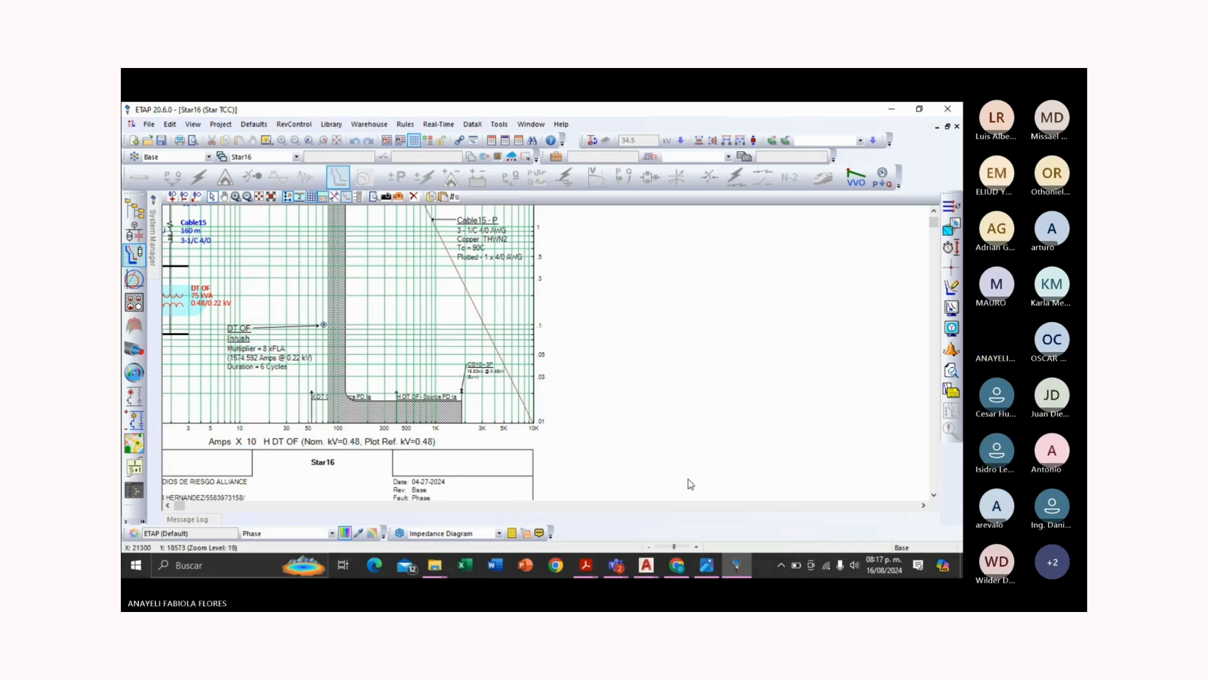
scroll(607, 453, up, 5)
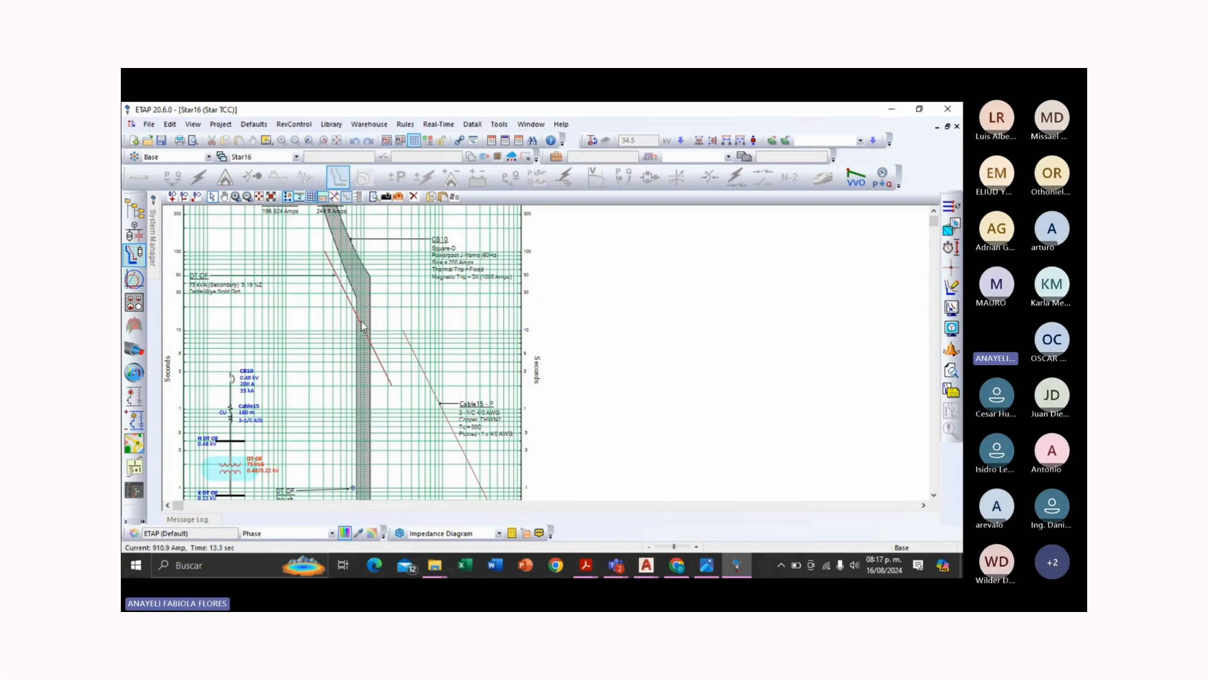
scroll(362, 327, down, 2)
scroll(390, 409, down, 4)
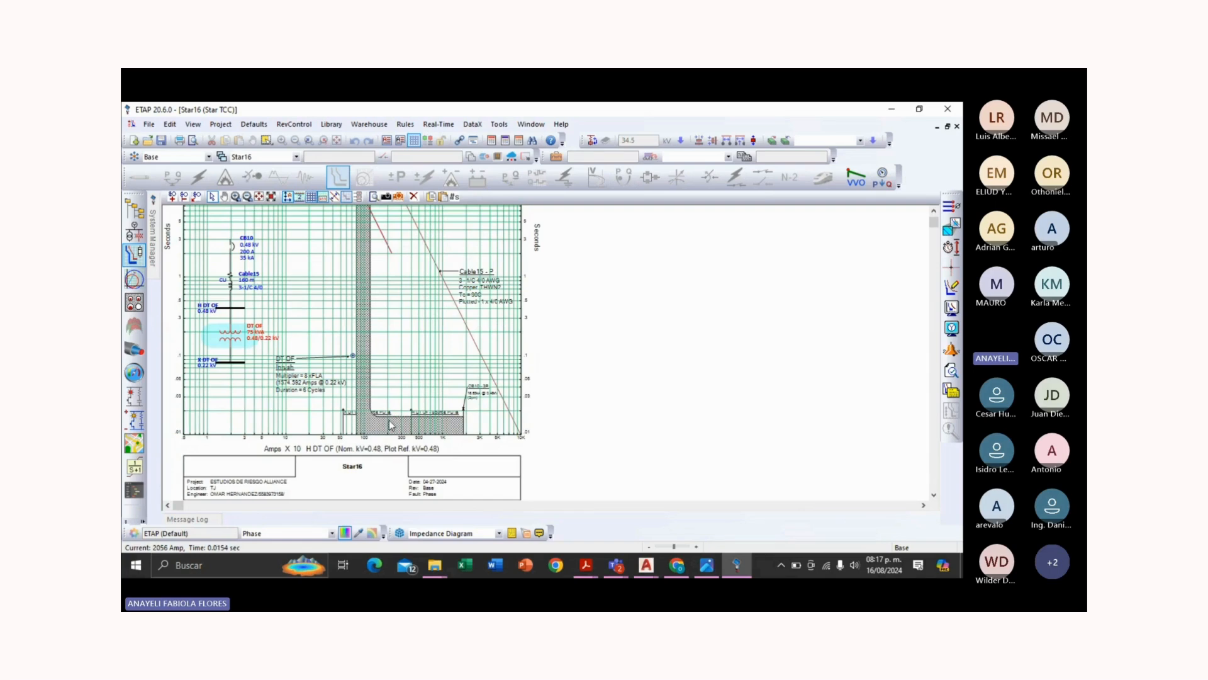
Step: Highlight CB10 and the DT OF transformer in turn and compare the trip curve with the transformer's damage curve and inrush point
click(232, 250)
scroll(345, 251, up, 8)
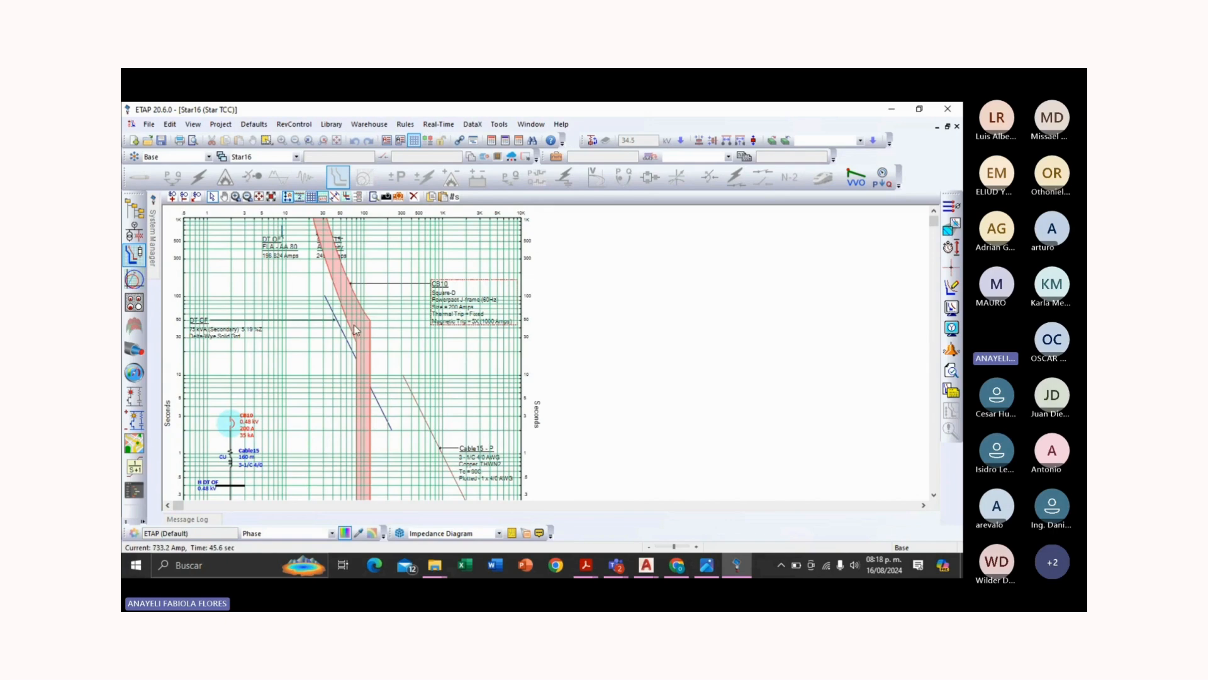
scroll(362, 353, down, 3)
scroll(361, 359, down, 3)
click(393, 365)
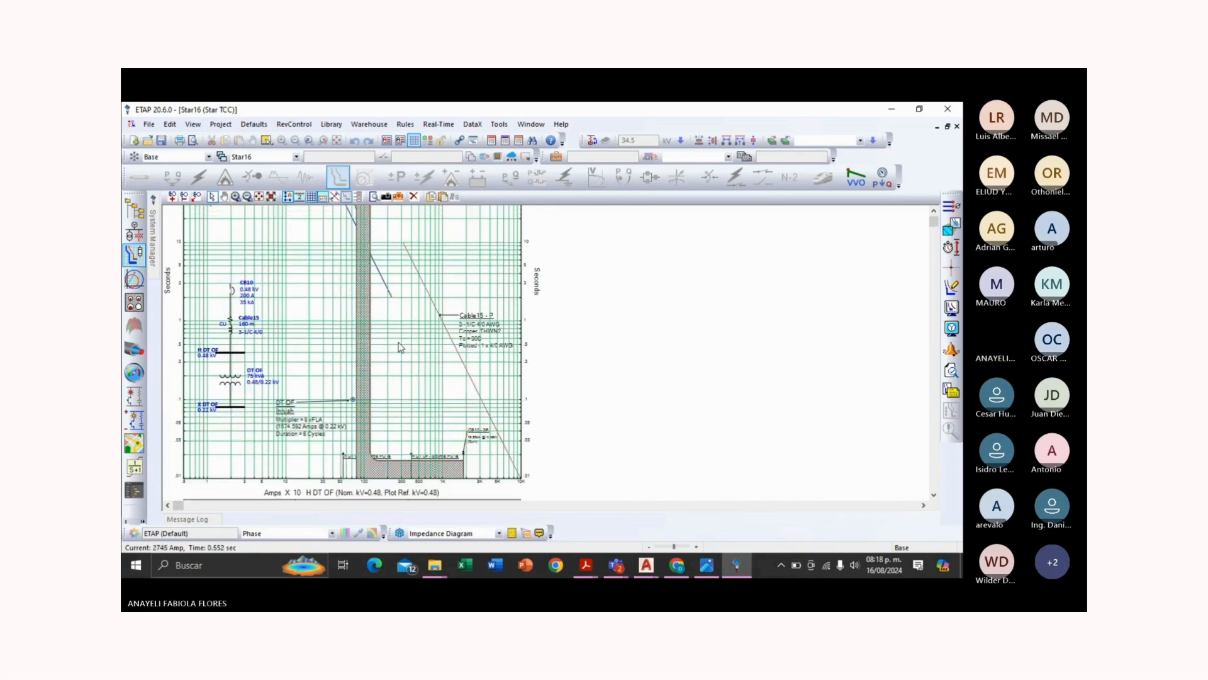
click(232, 386)
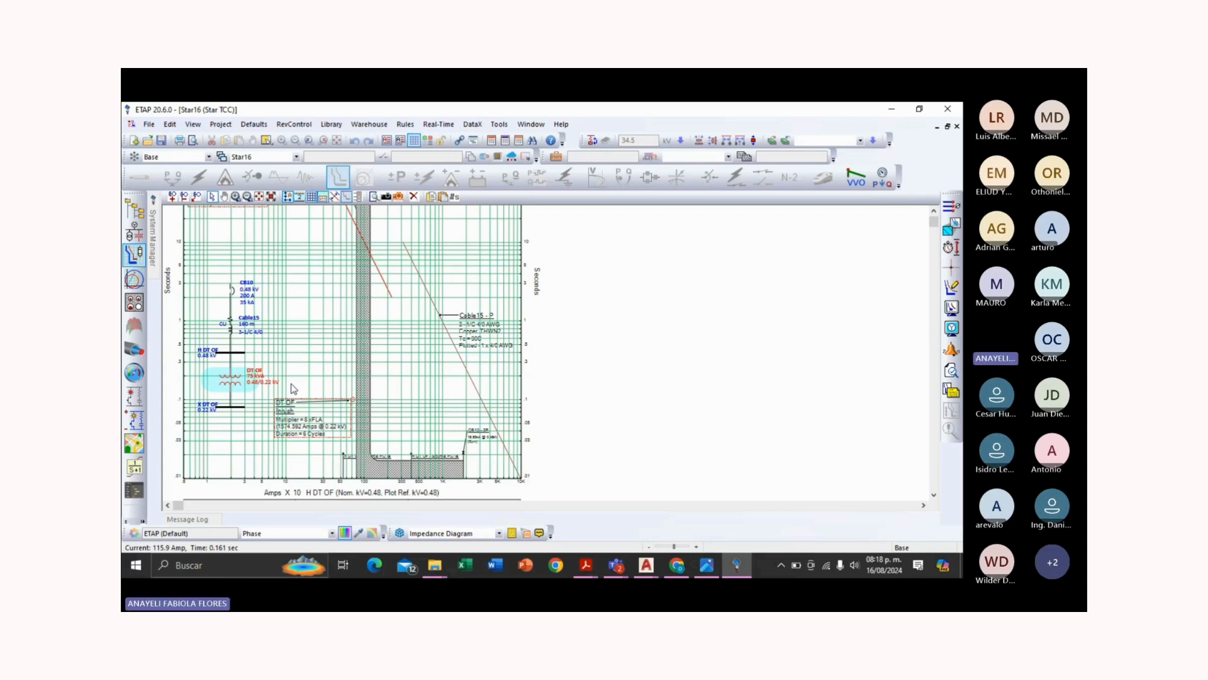
scroll(385, 380, up, 3)
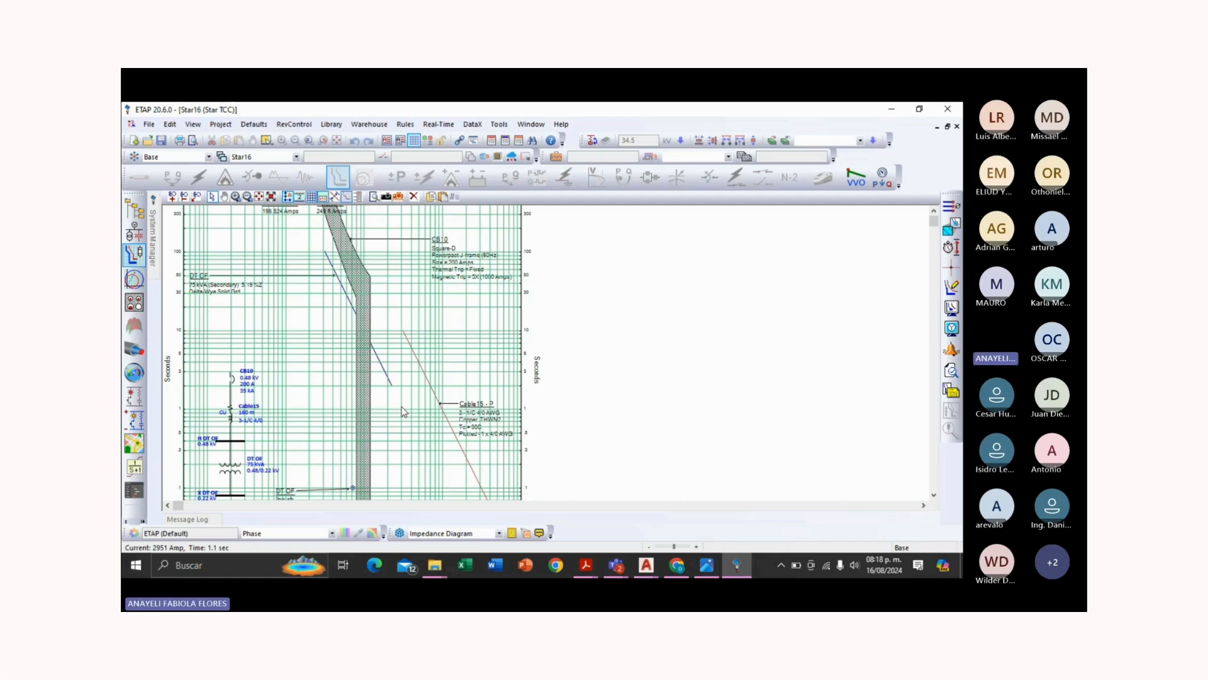
scroll(383, 356, down, 2)
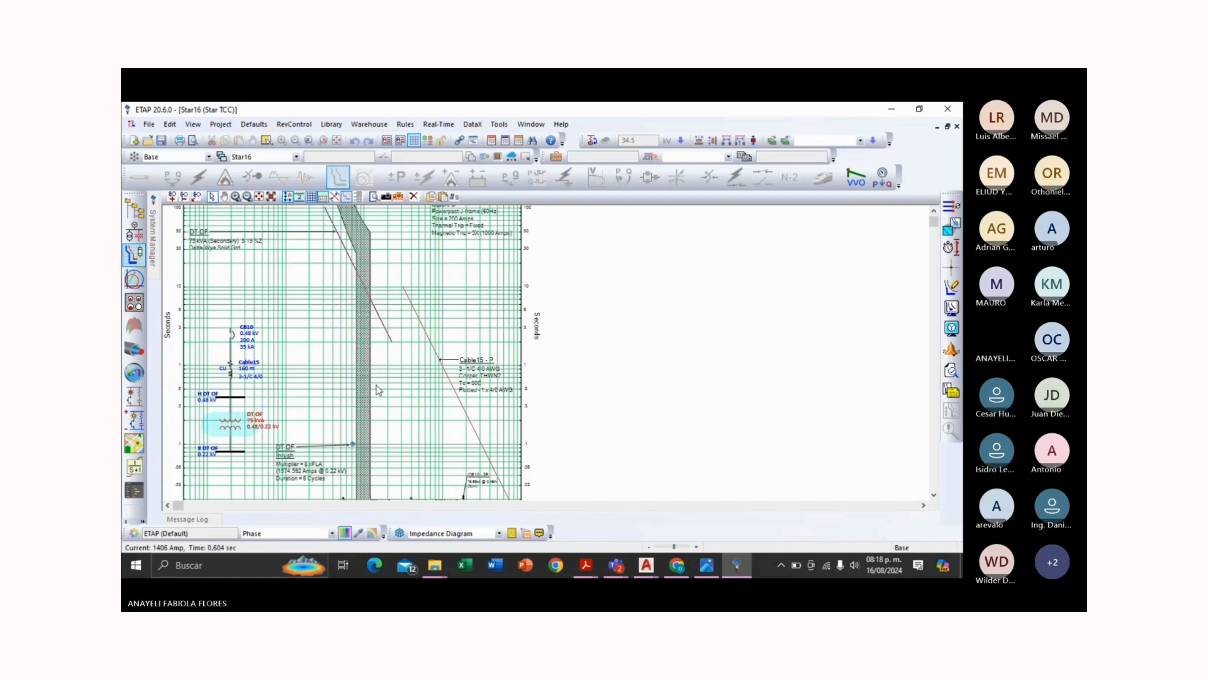
Step: Move the small one-line diagram of CB10, Cable15 and DT OF off the curve grid into the blank area beside the plot
scroll(383, 415, down, 2)
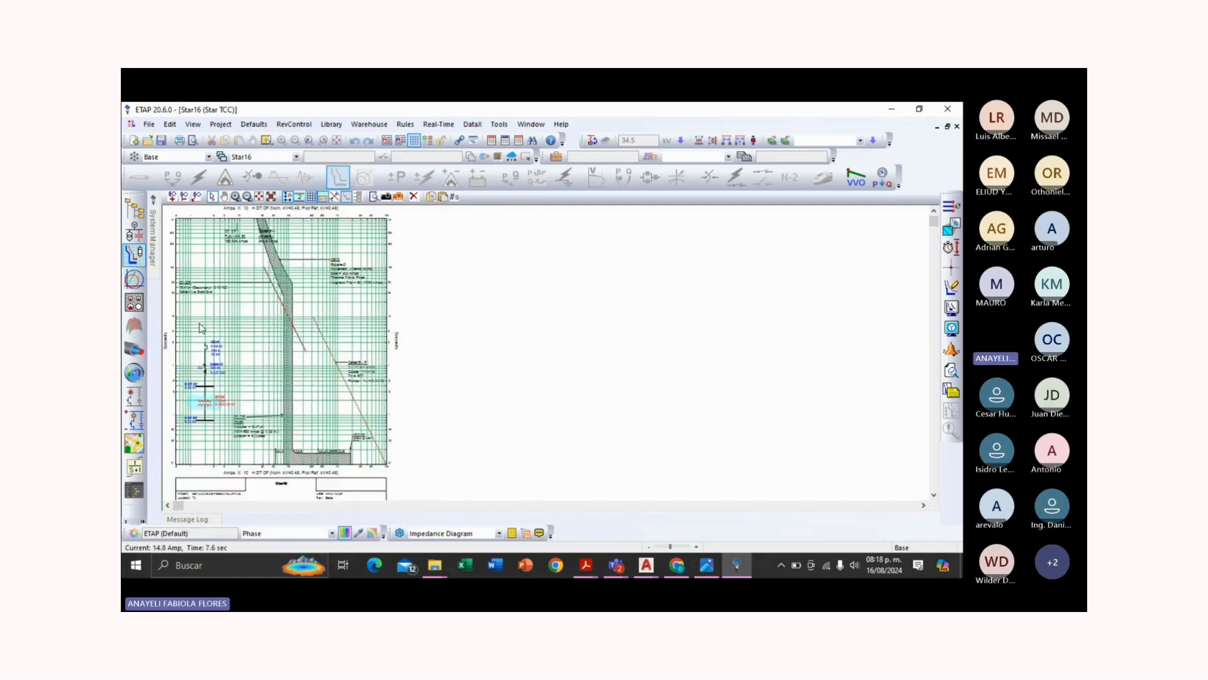
drag(181, 334, 441, 362)
click(257, 353)
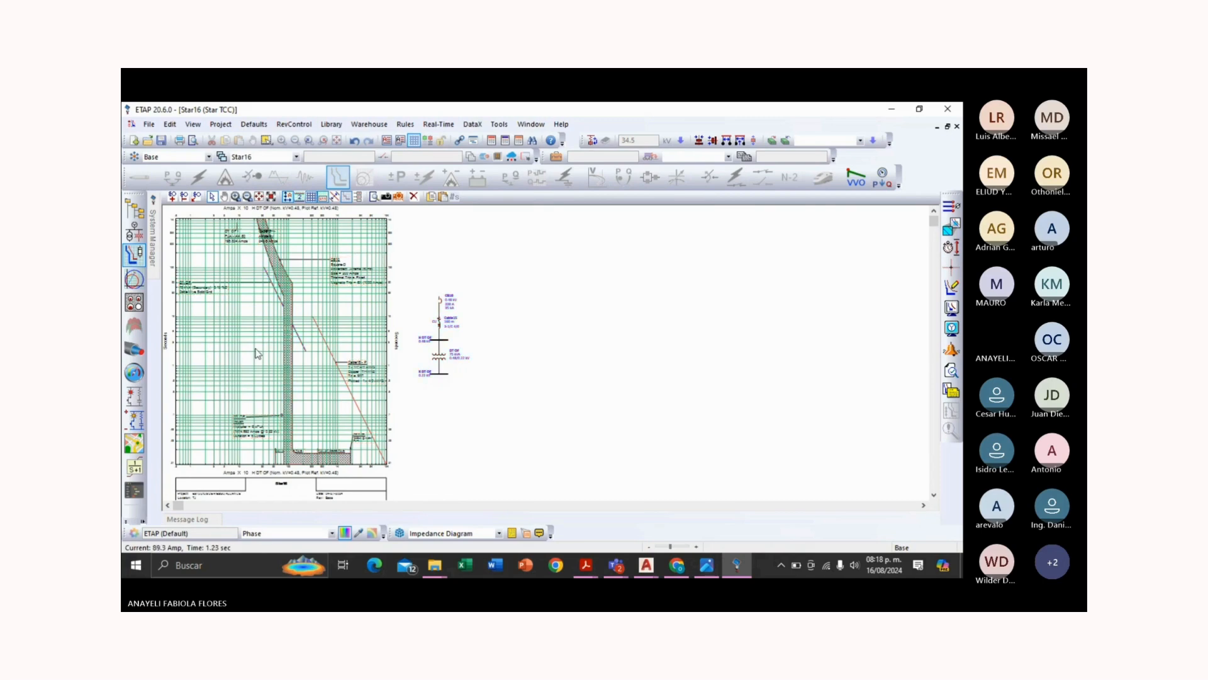
Step: Examine where the DT OF transformer damage curve crosses the CB10 trip band and how it compares with the Cable15 curve
scroll(190, 274, up, 5)
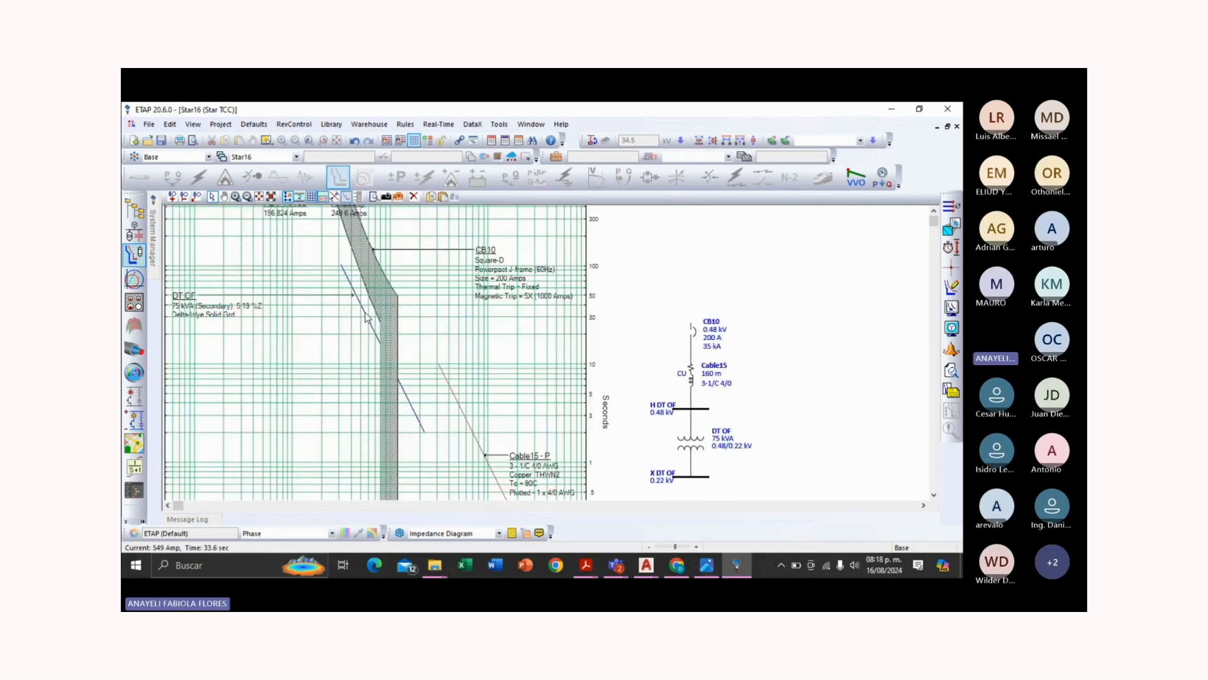
click(367, 318)
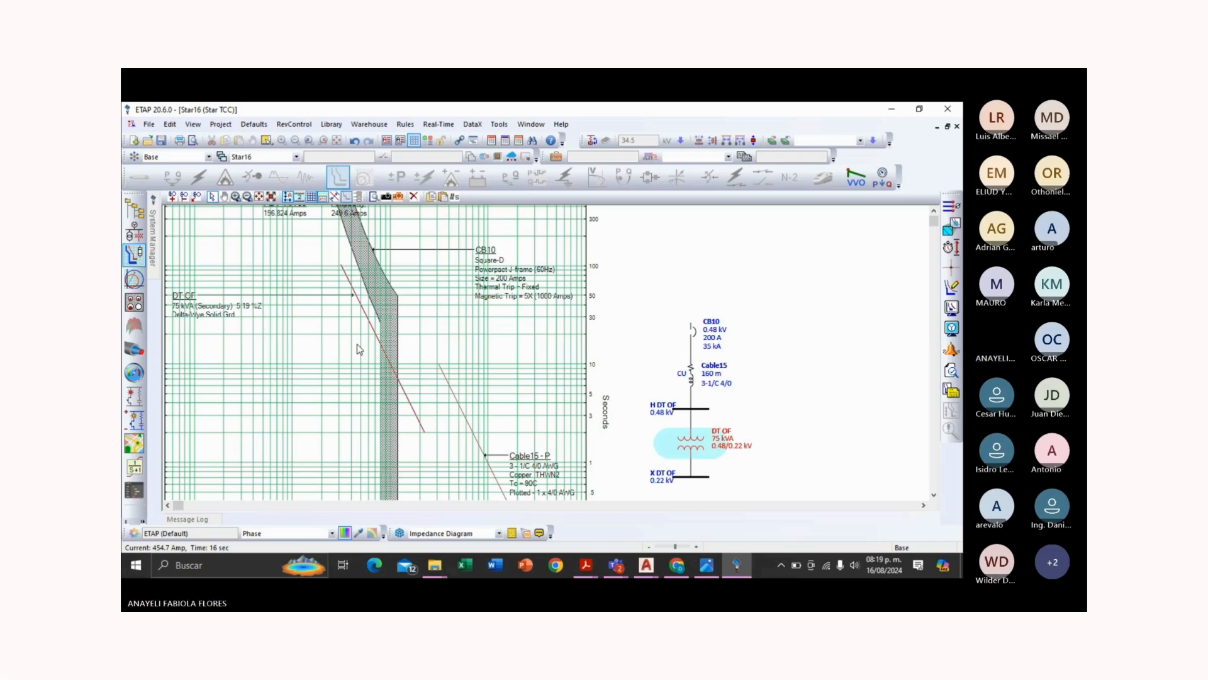
scroll(435, 345, down, 1)
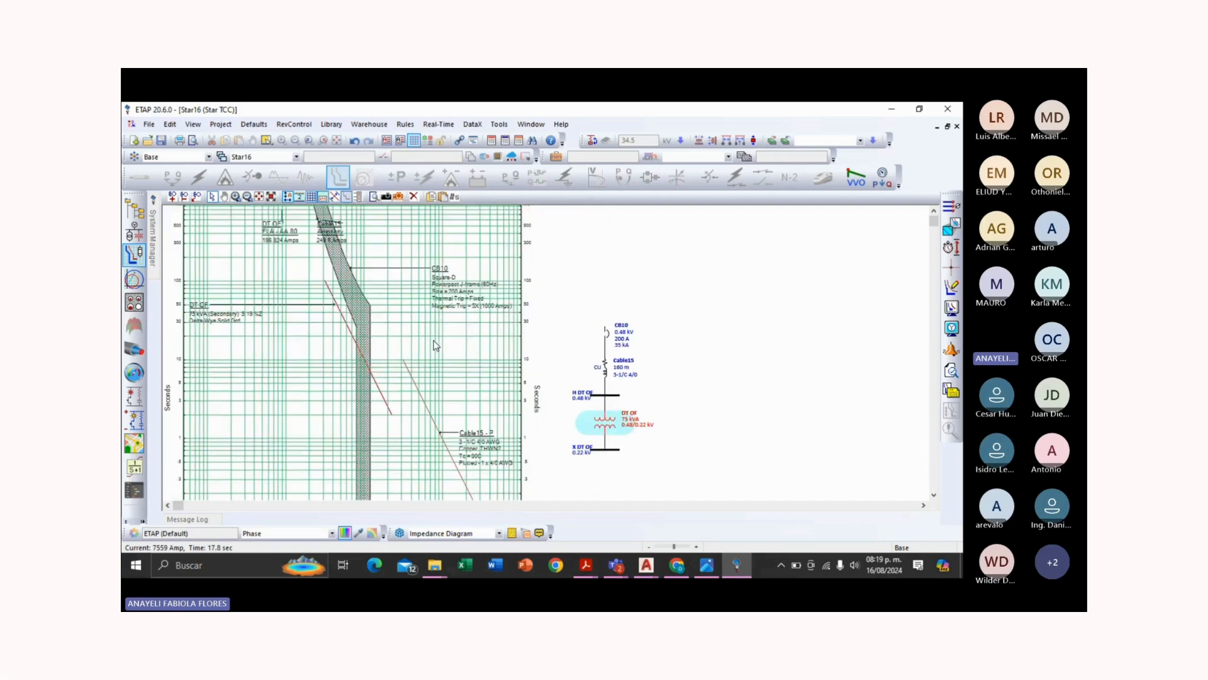
scroll(402, 381, down, 2)
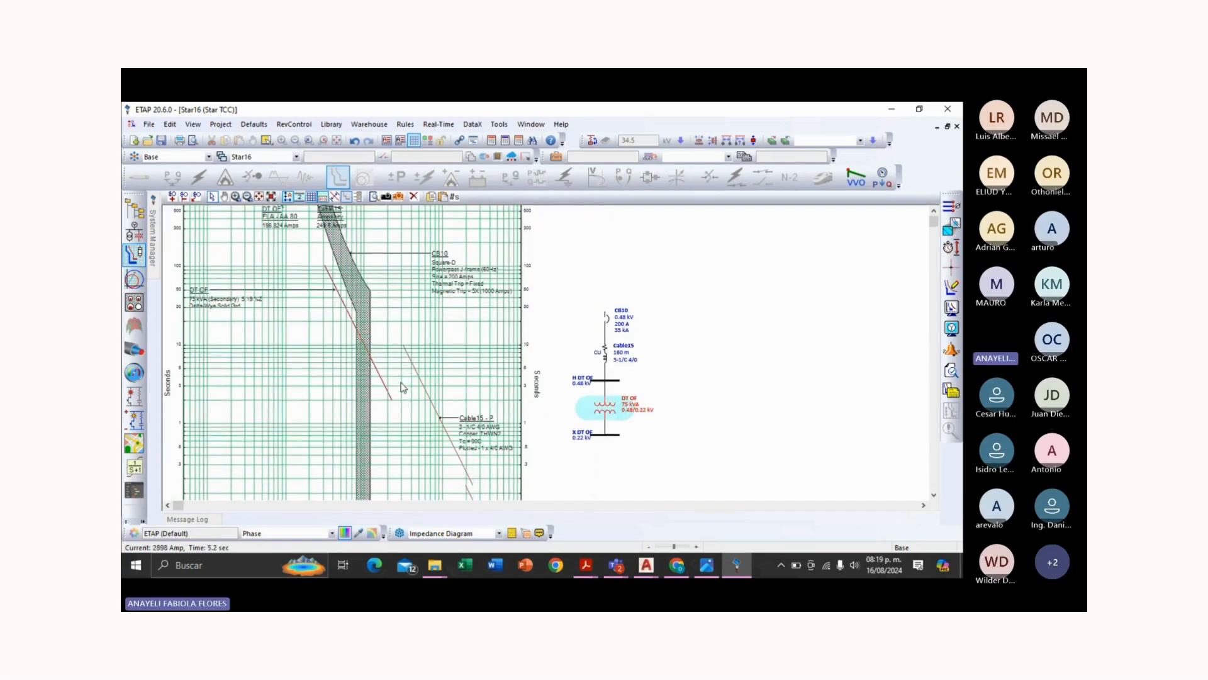
click(400, 404)
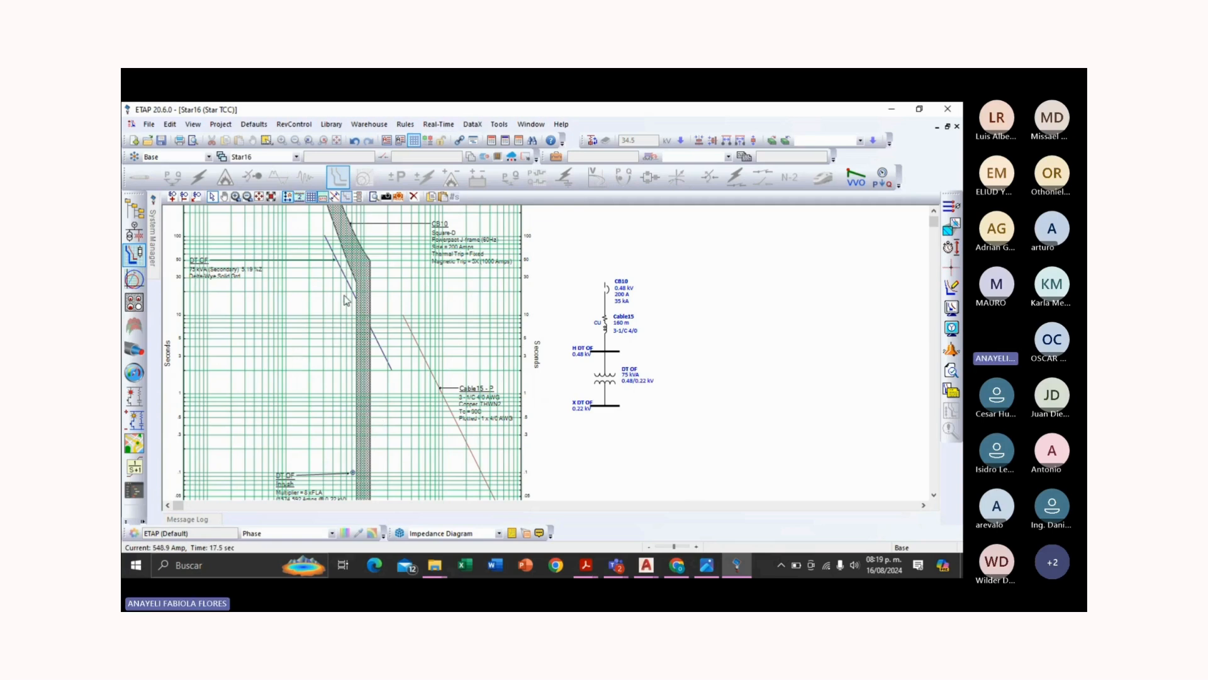
mouse_move(346, 280)
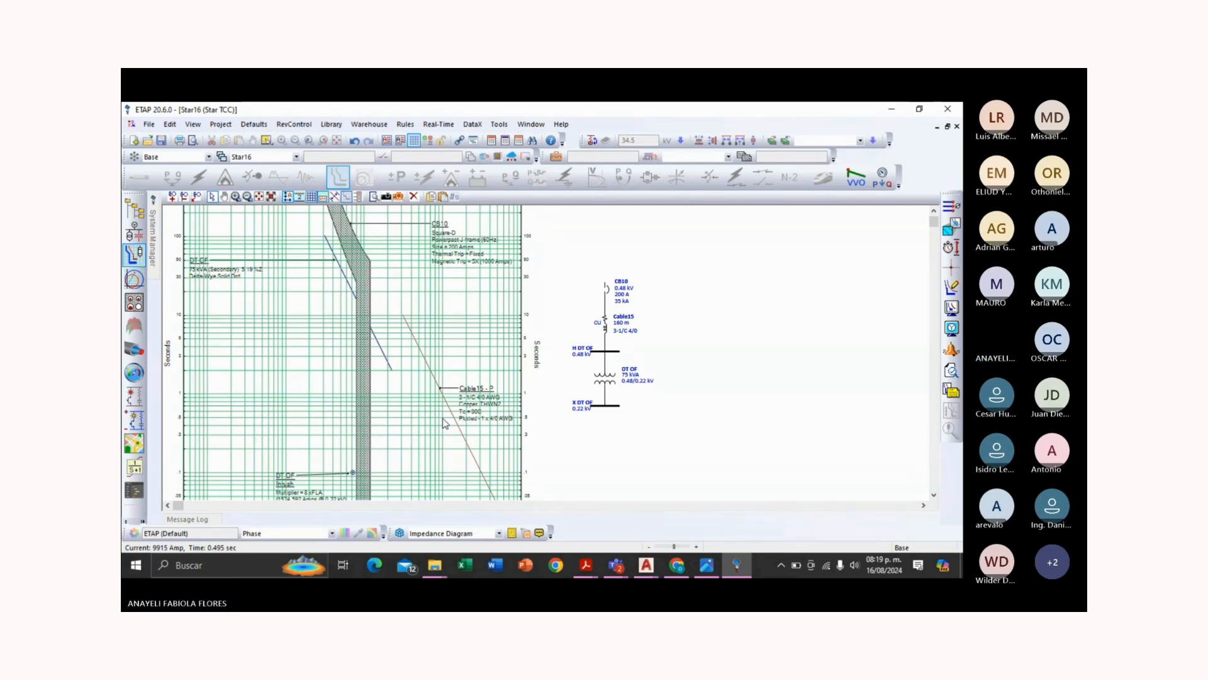
Step: Move the X DT OF Source PD Ia label away from the base of the CB10 curve to open grid space
scroll(444, 422, down, 2)
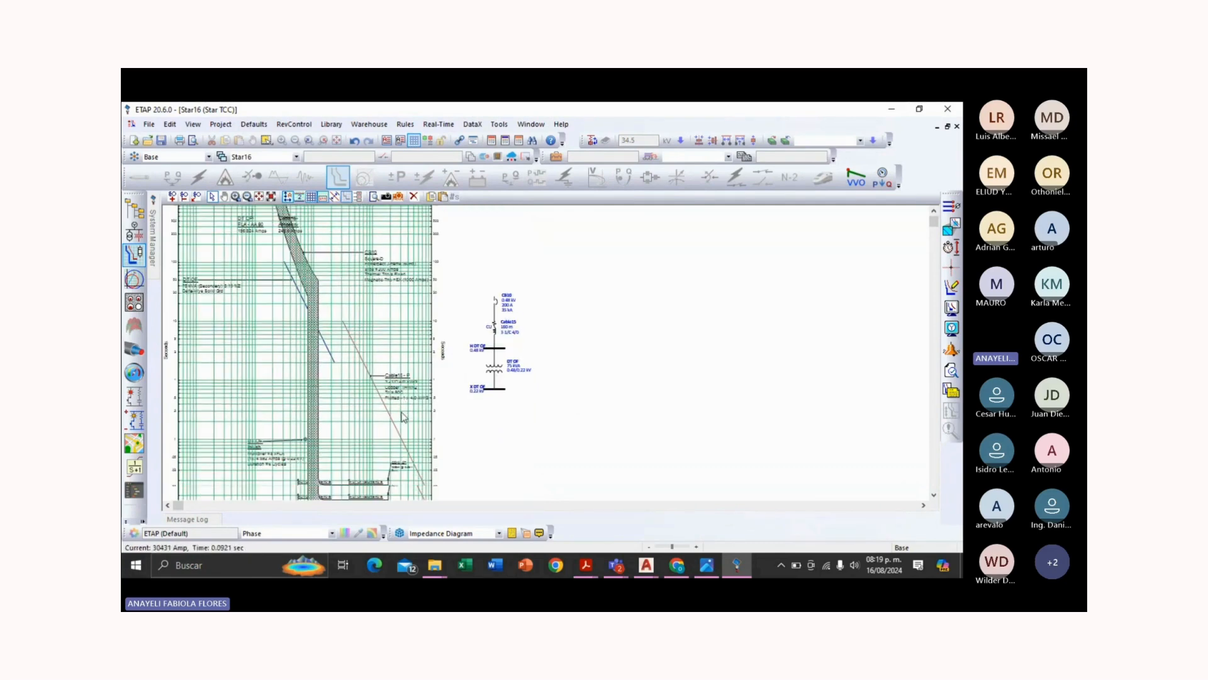
scroll(404, 417, down, 1)
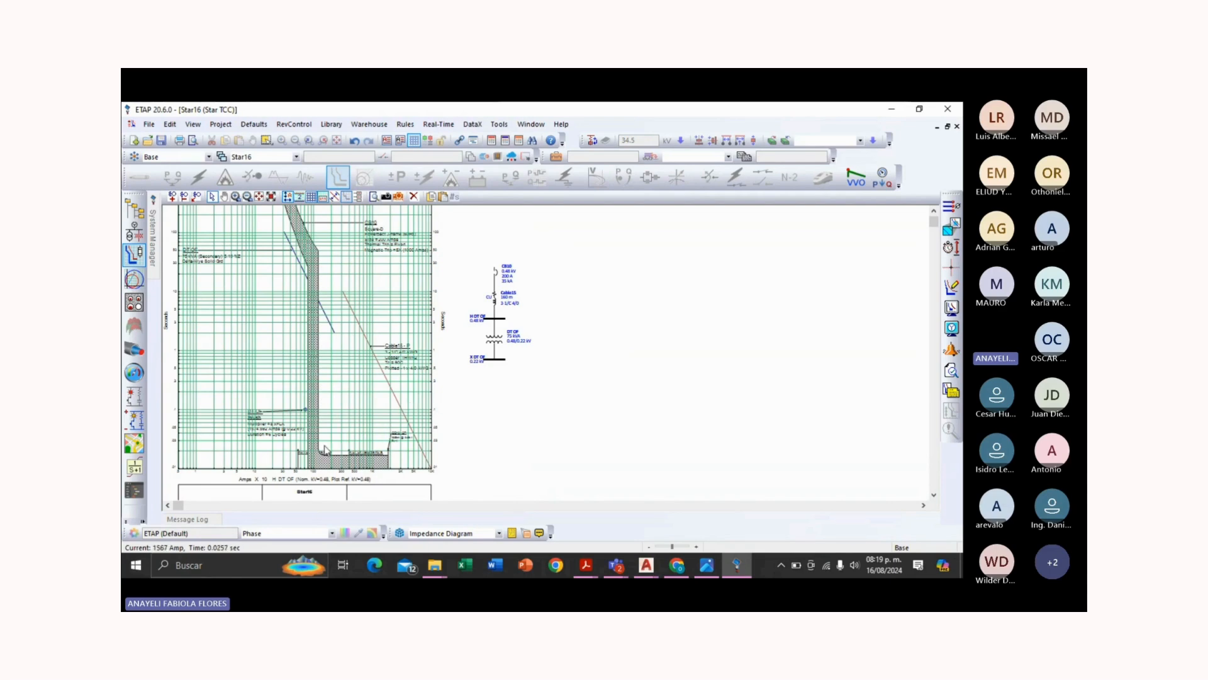
drag(325, 452, 225, 439)
click(262, 379)
Step: Return to the OLV1 one-line diagram, switch it to Arc Flash mode and run the arc flash analysis
click(132, 239)
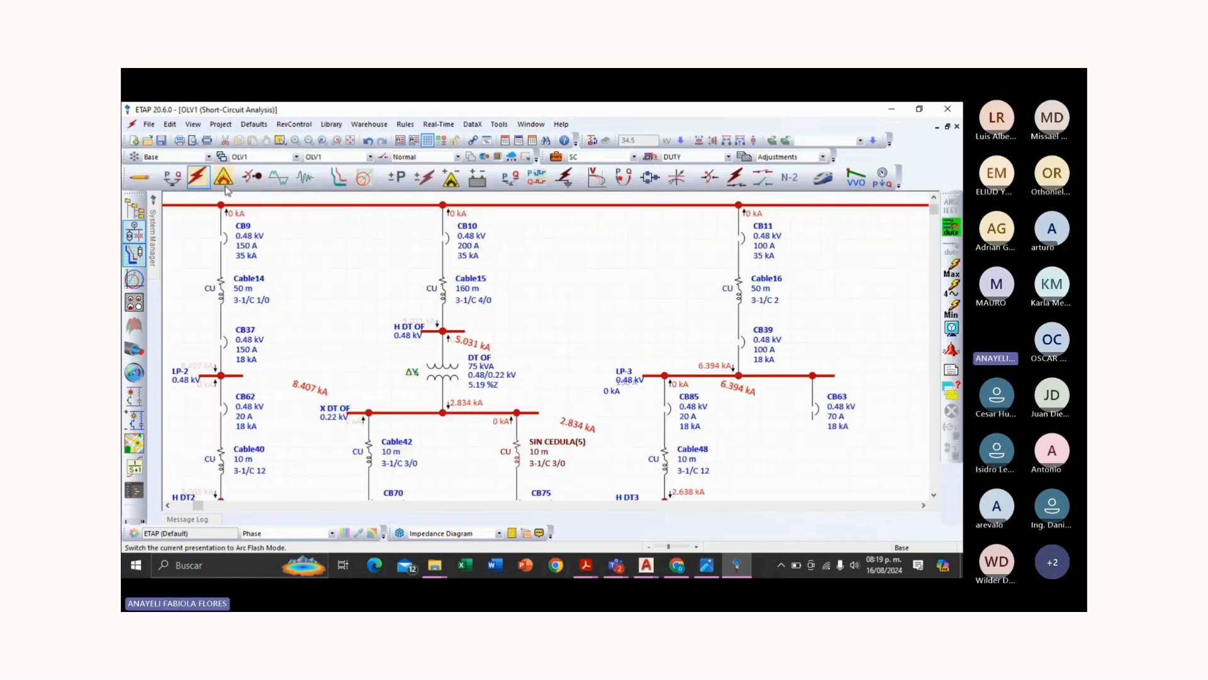
click(224, 178)
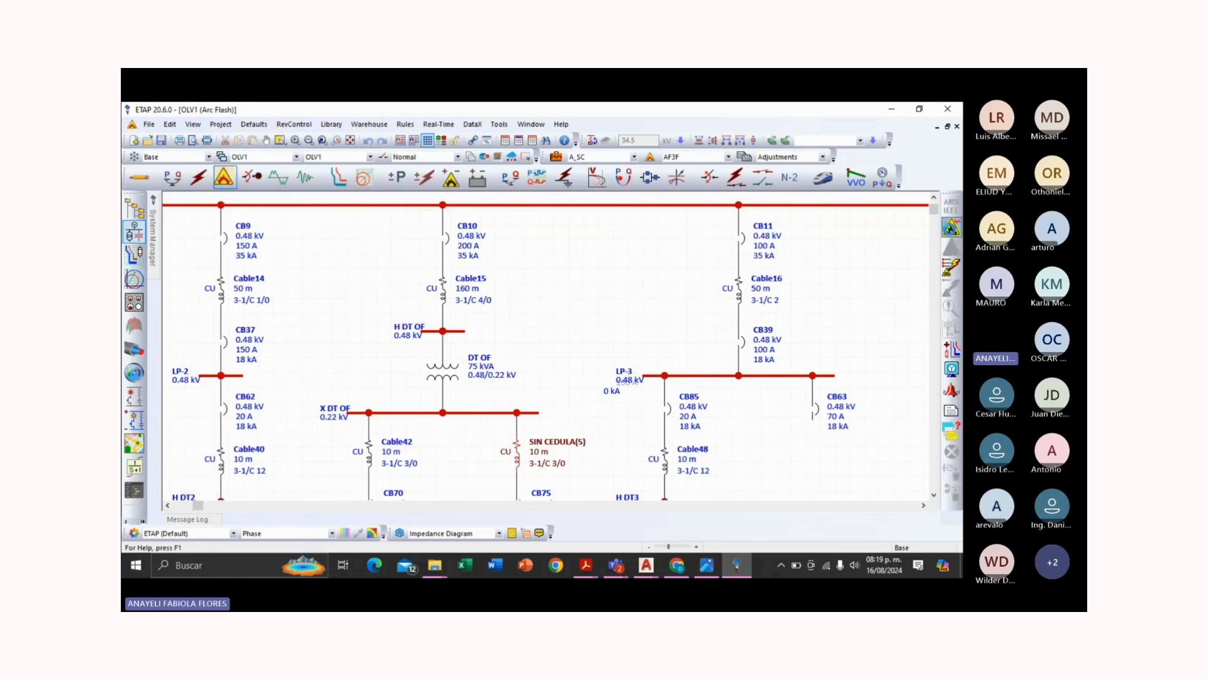
click(952, 227)
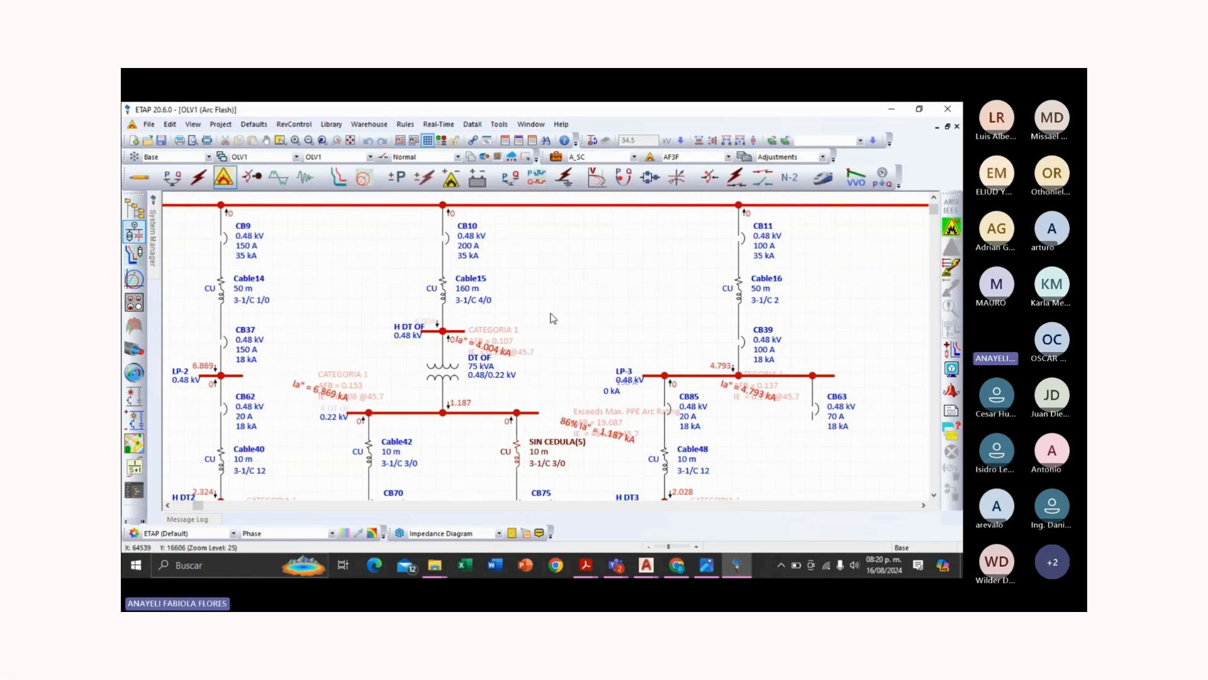
Step: Move the H DT OF bus's arc flash result label beside Cable15, clear of the bus's arcing-current text
drag(515, 333, 534, 302)
click(546, 278)
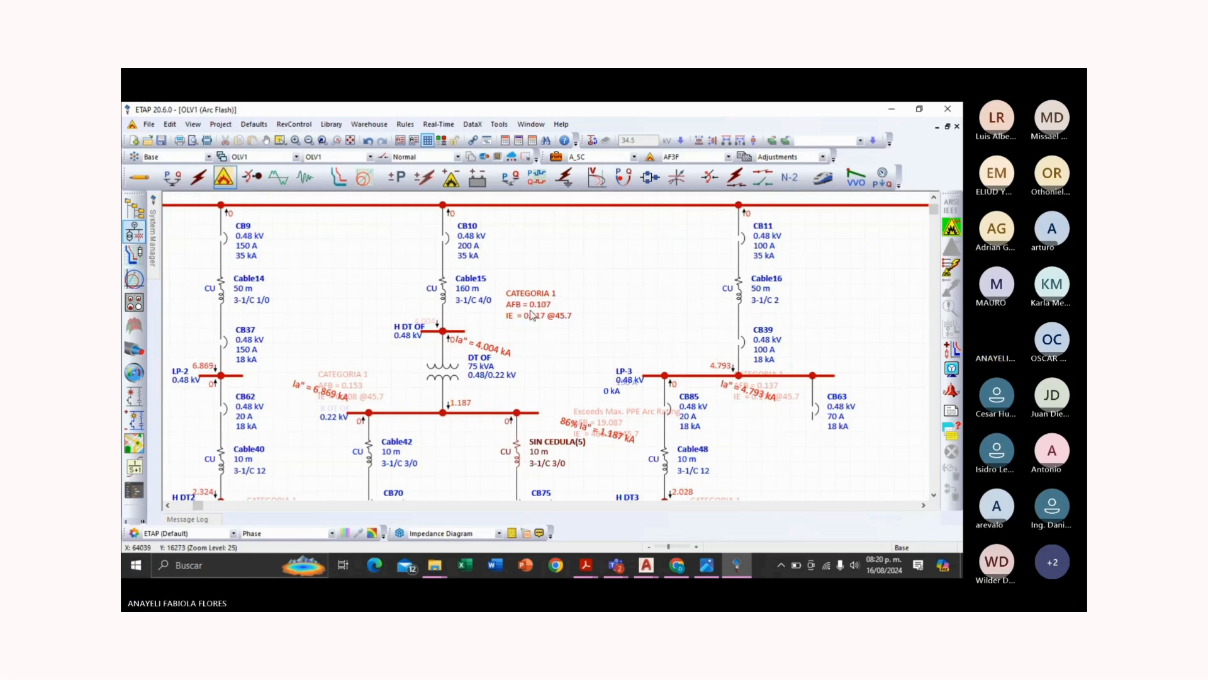
Step: Reposition the H DT OF bus's arc flash result label just below Cable15, above the bus's arcing-current text
drag(532, 315, 518, 336)
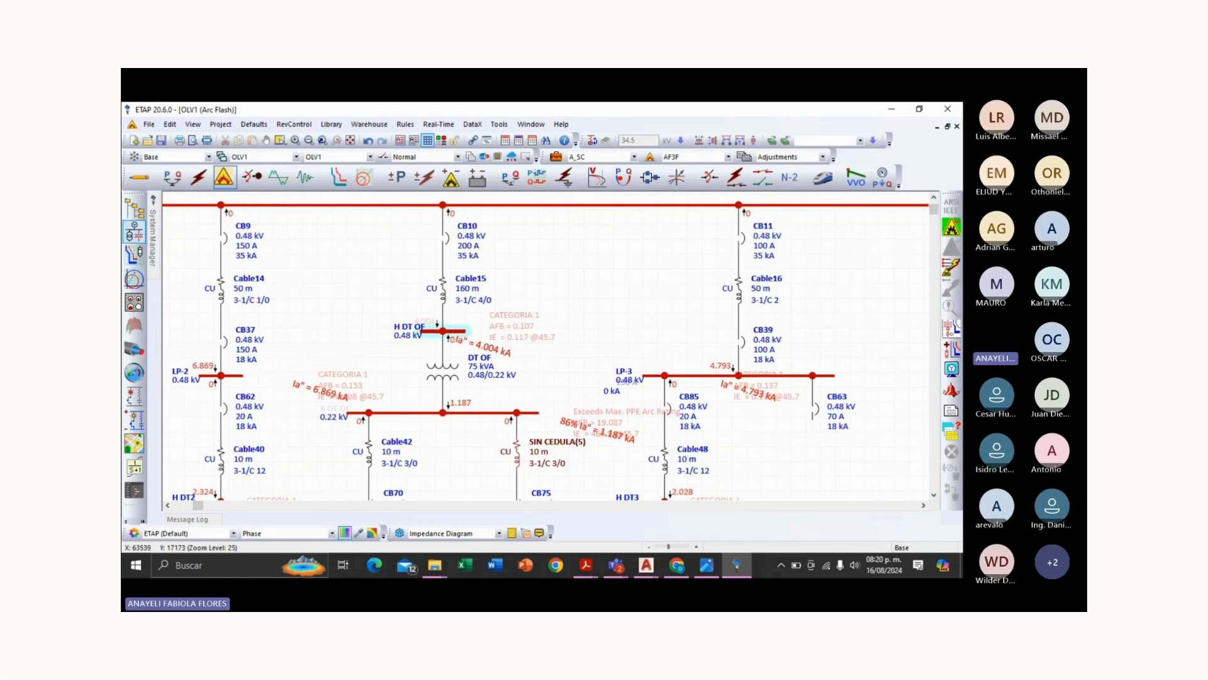
click(444, 241)
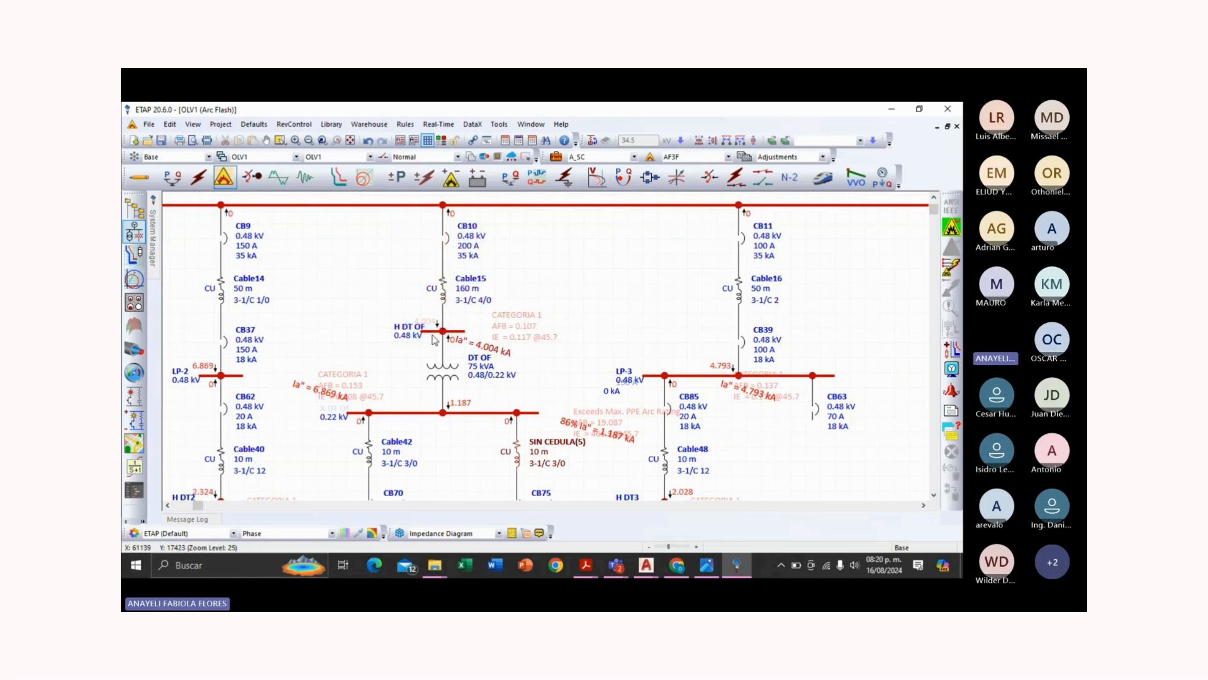
drag(516, 338, 532, 331)
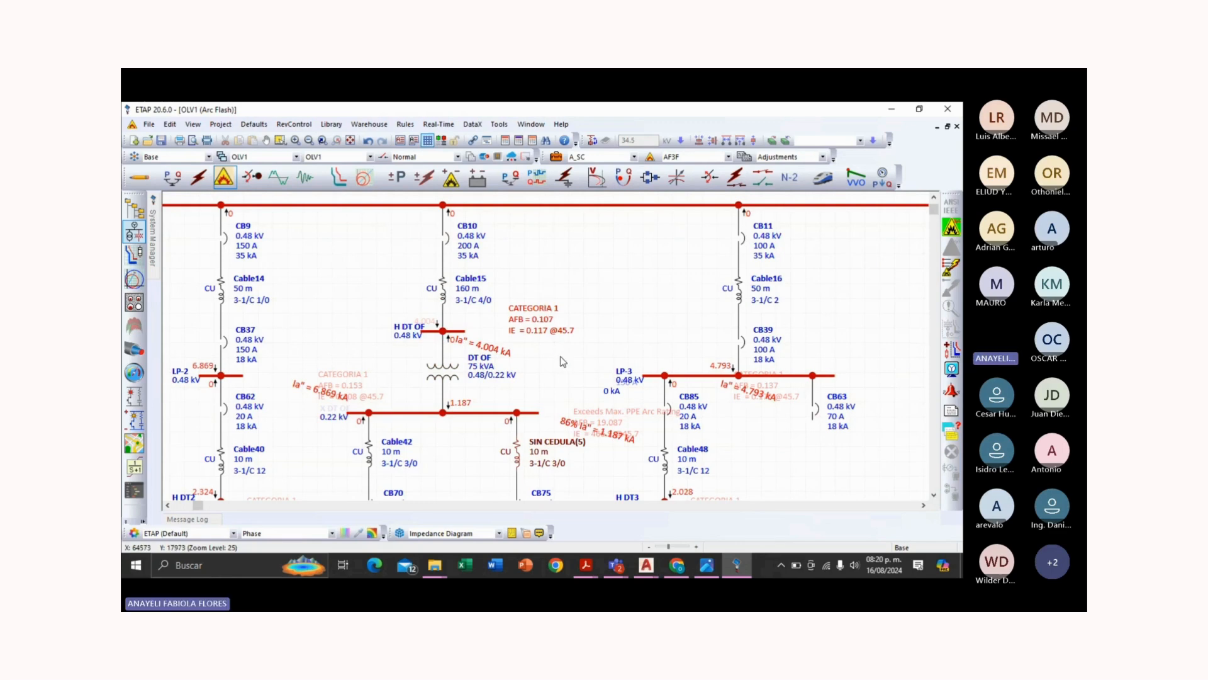
mouse_move(678, 570)
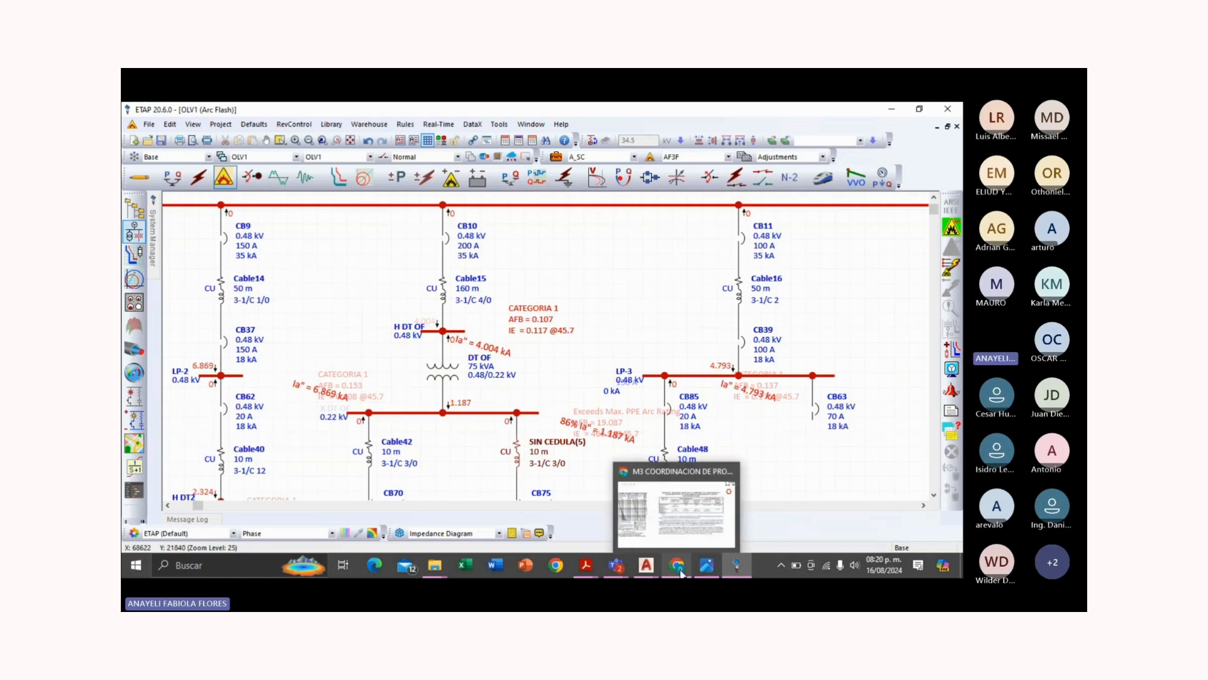
Step: Find the DT OF transformer in its Star16 view and highlight the CB10 trip curve
click(442, 368)
right_click(443, 368)
mouse_move(509, 543)
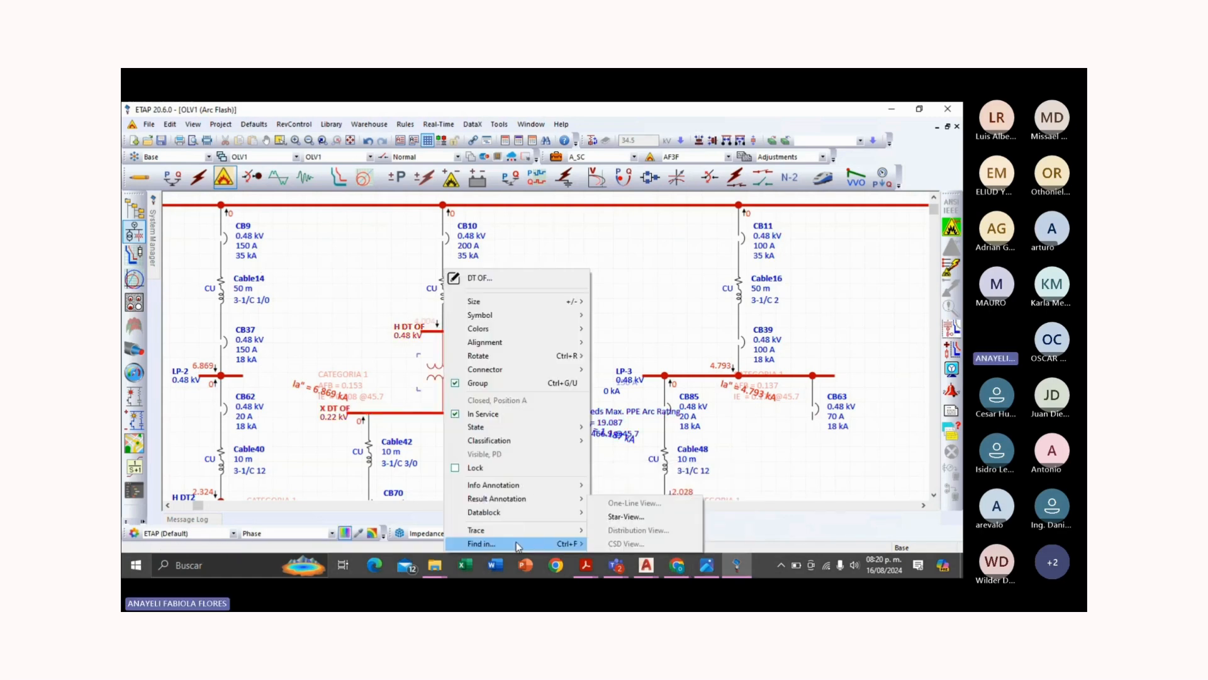
click(607, 516)
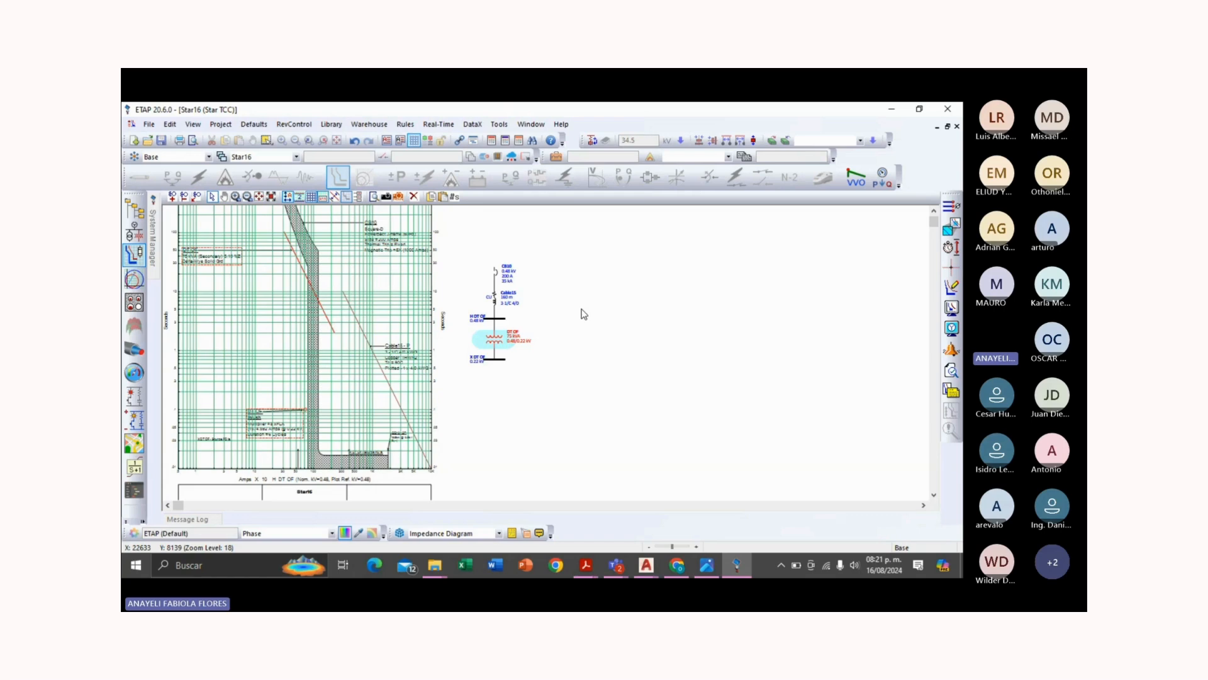
scroll(584, 314, up, 1)
click(494, 314)
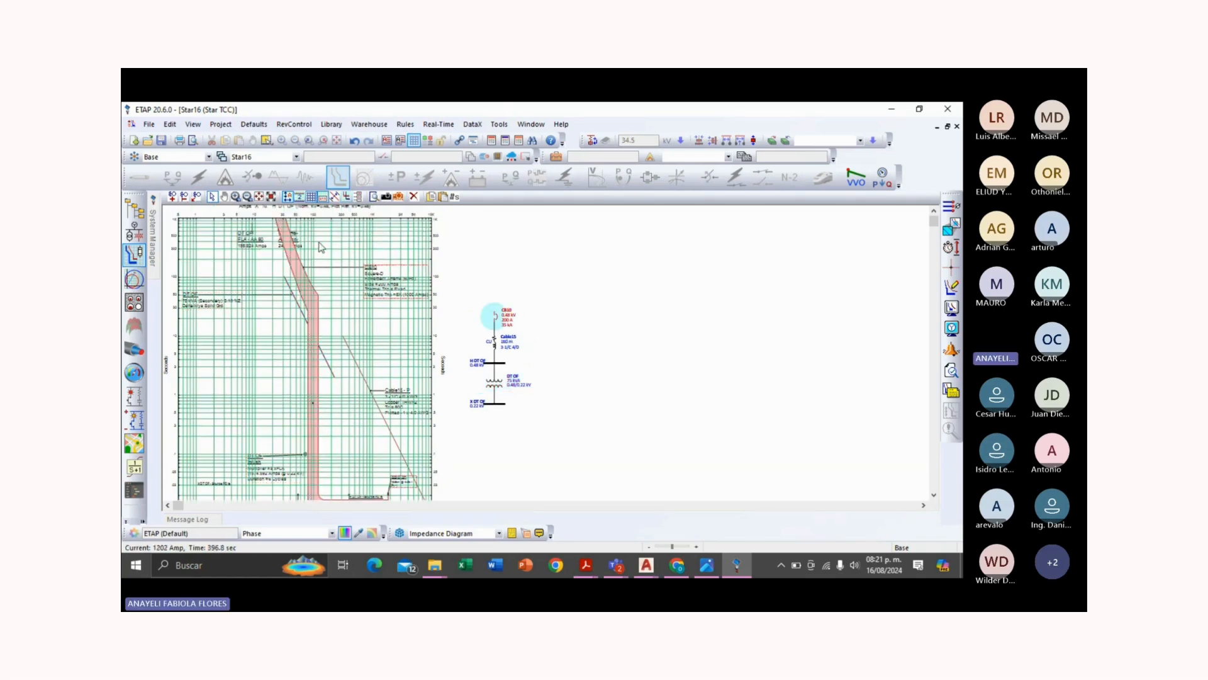
scroll(355, 377, down, 1)
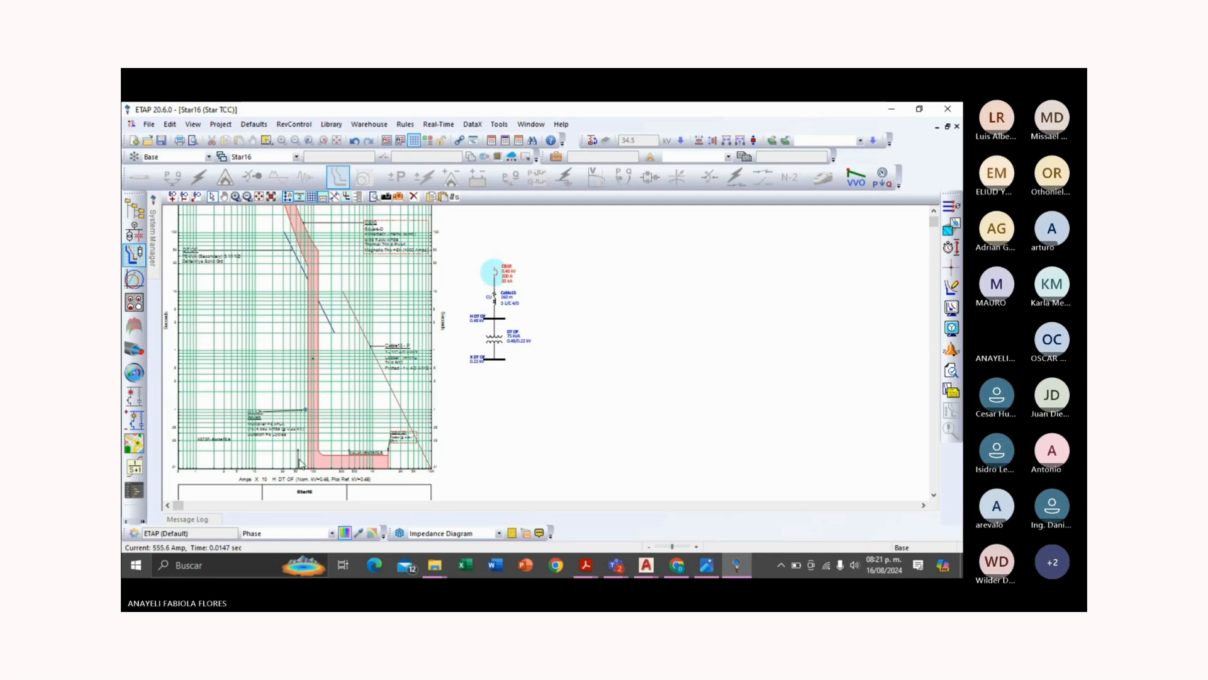
Step: Move the H DT OF Source PD Ia label above the base of the CB10 curve and display its arrow and setting
click(364, 415)
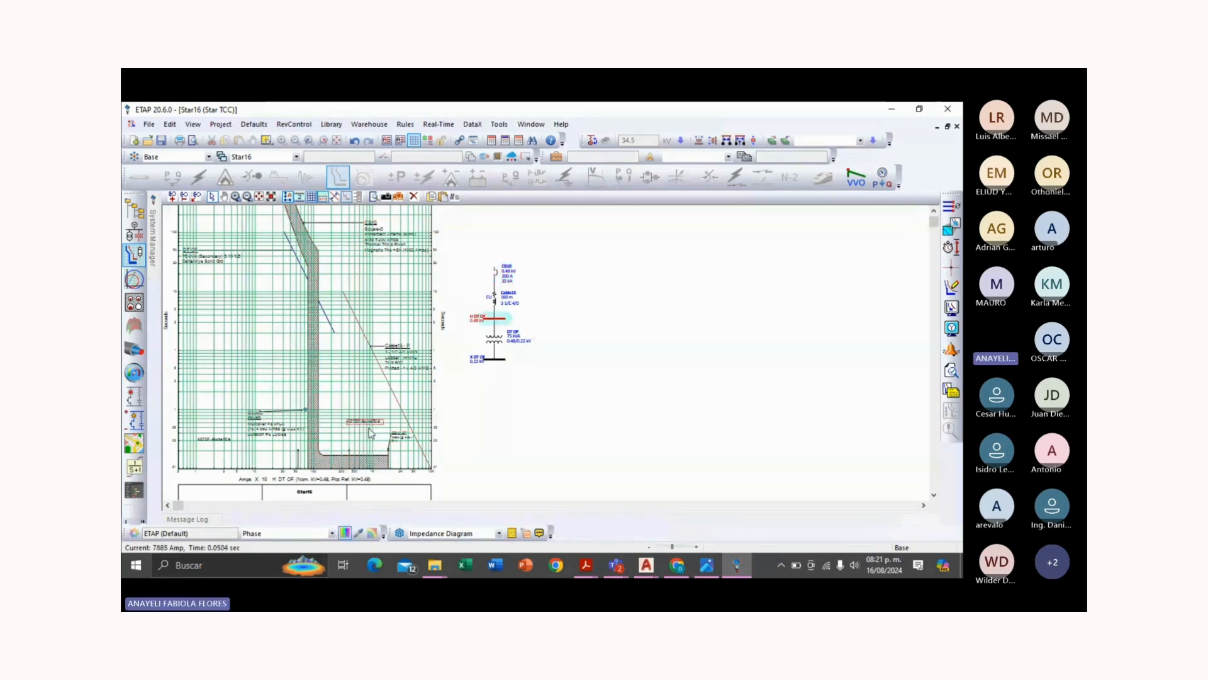
right_click(366, 425)
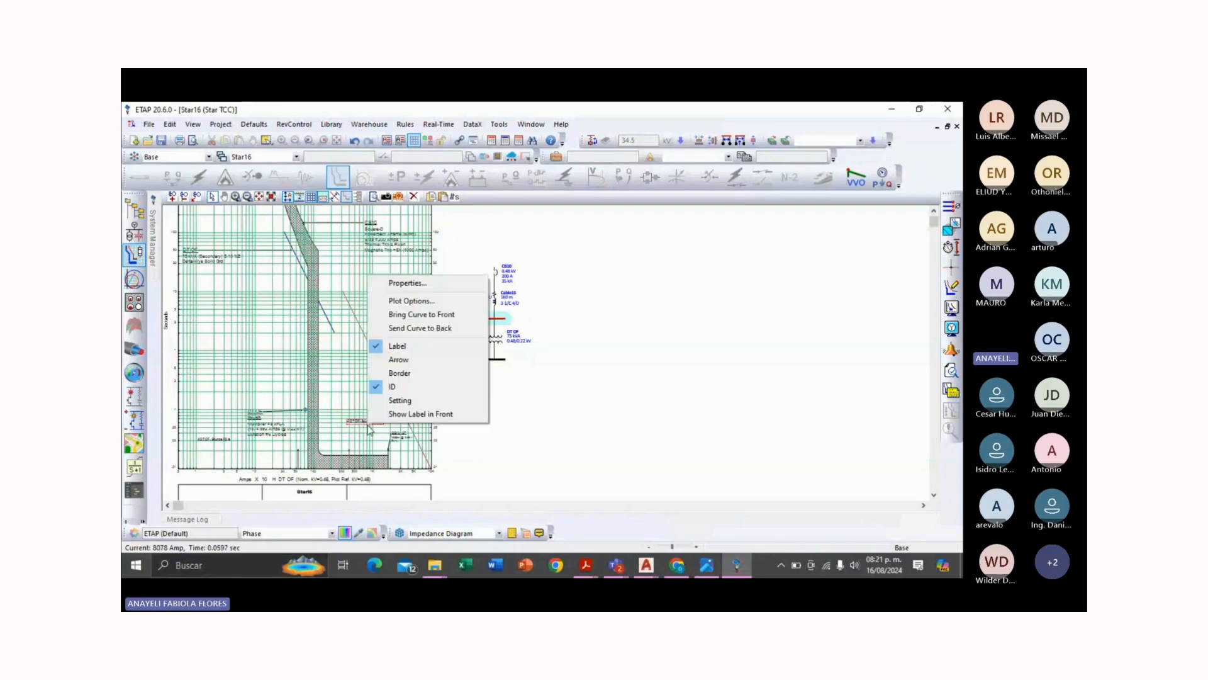
click(396, 359)
right_click(368, 428)
click(381, 404)
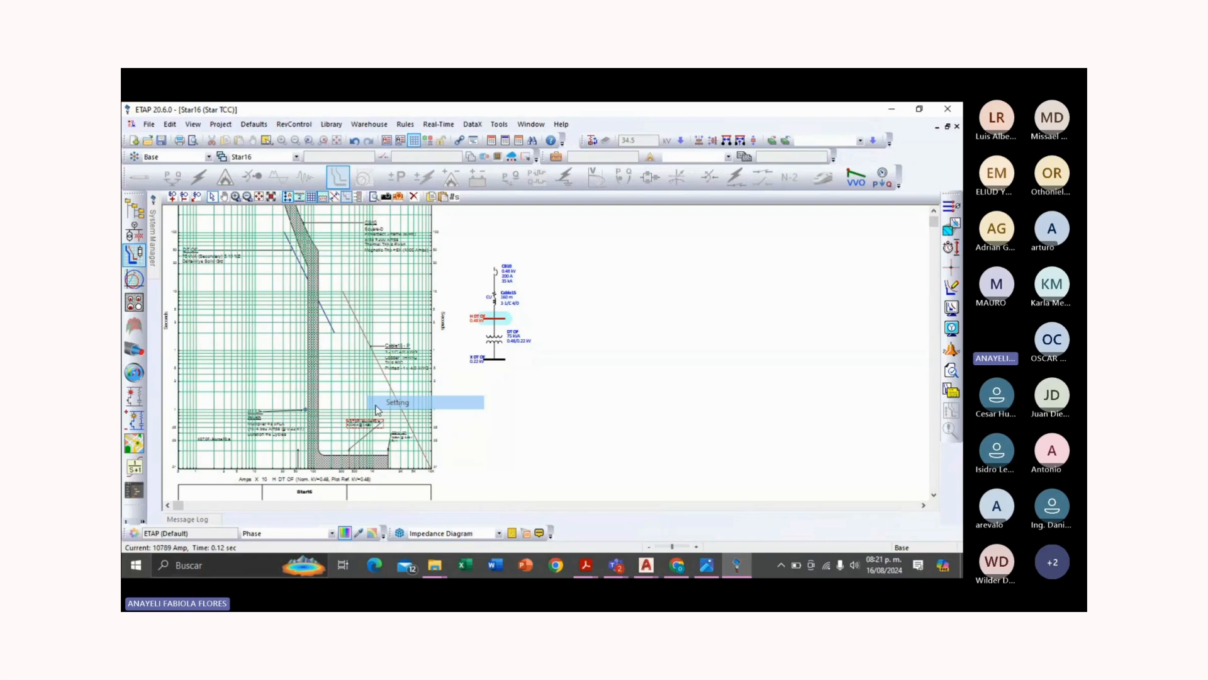
scroll(292, 429, up, 2)
scroll(293, 428, up, 2)
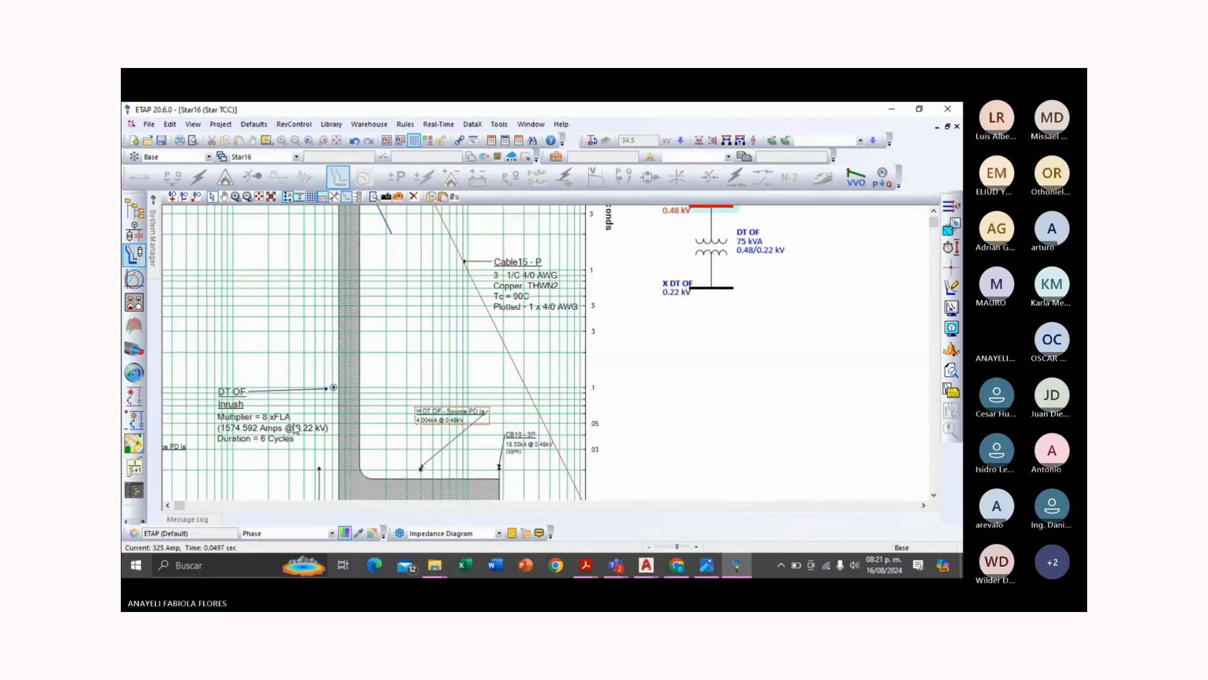
drag(428, 416, 426, 402)
click(434, 377)
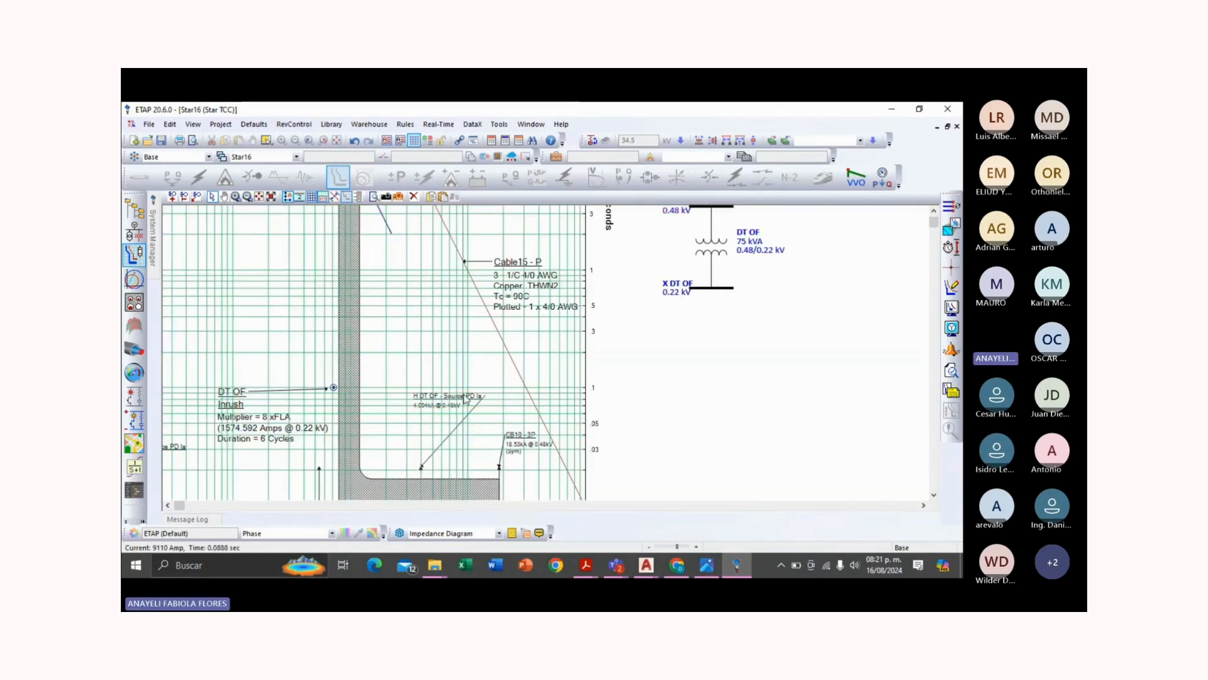
Step: Select the H DT OF bus and examine where its arcing-current marker meets the instantaneous region of the CB10 curve
scroll(383, 391, up, 2)
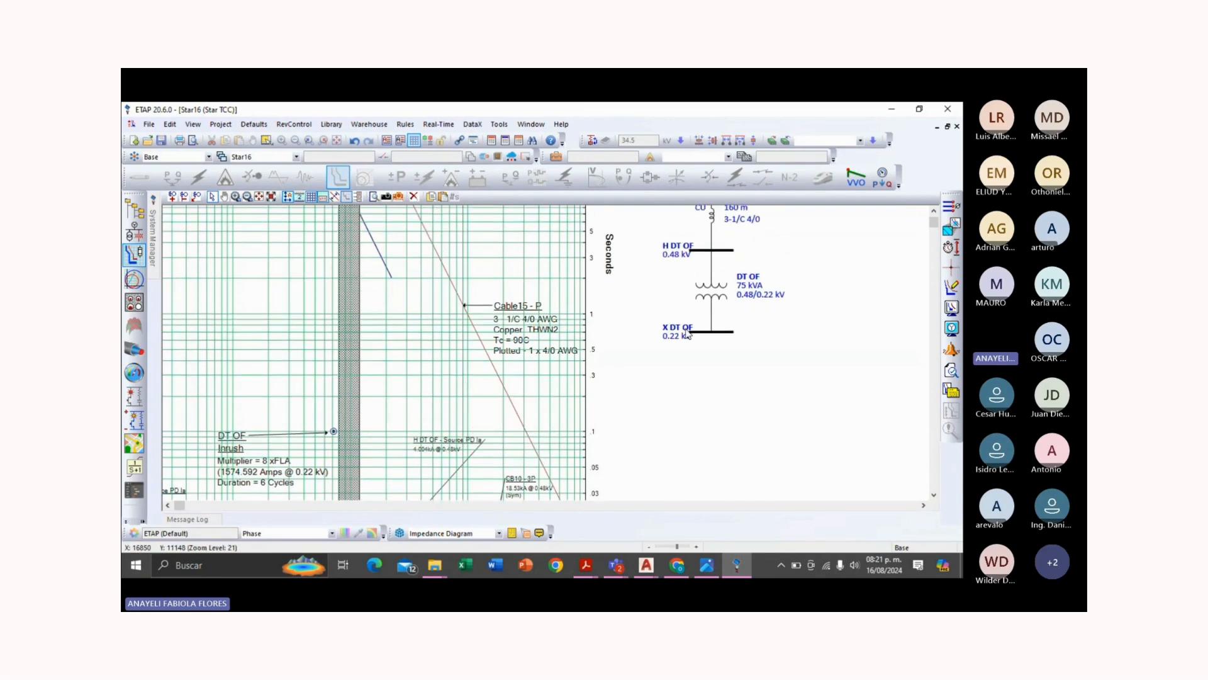
click(731, 252)
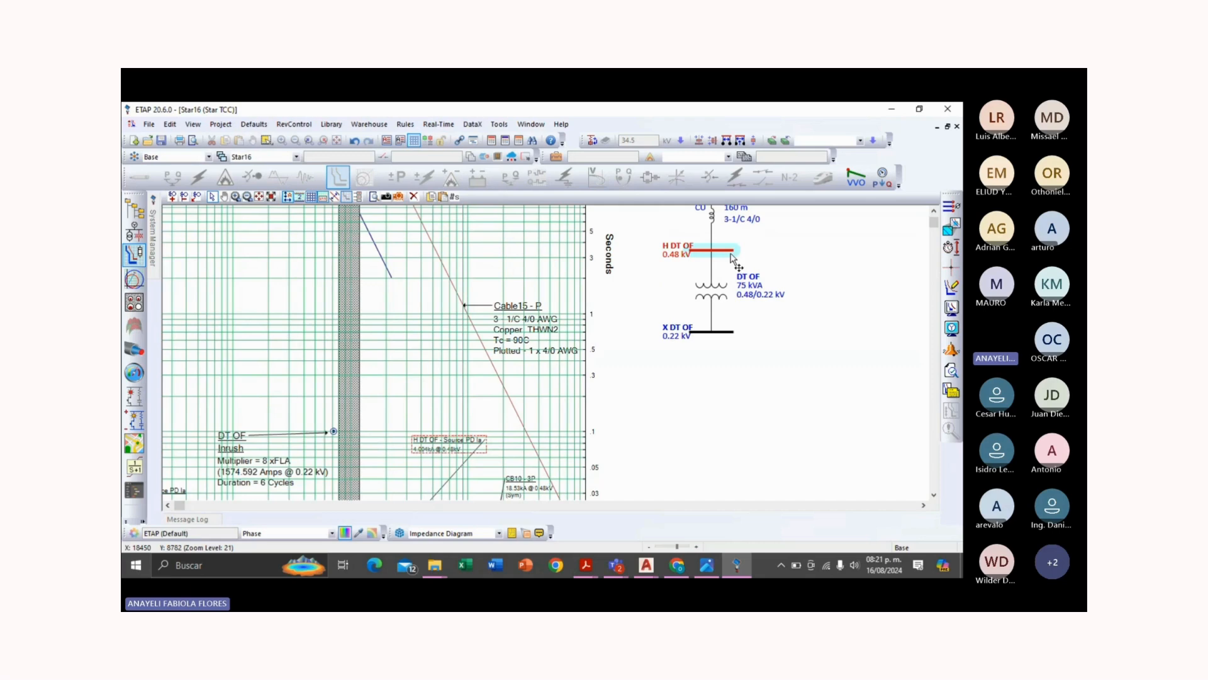
scroll(425, 461, up, 2)
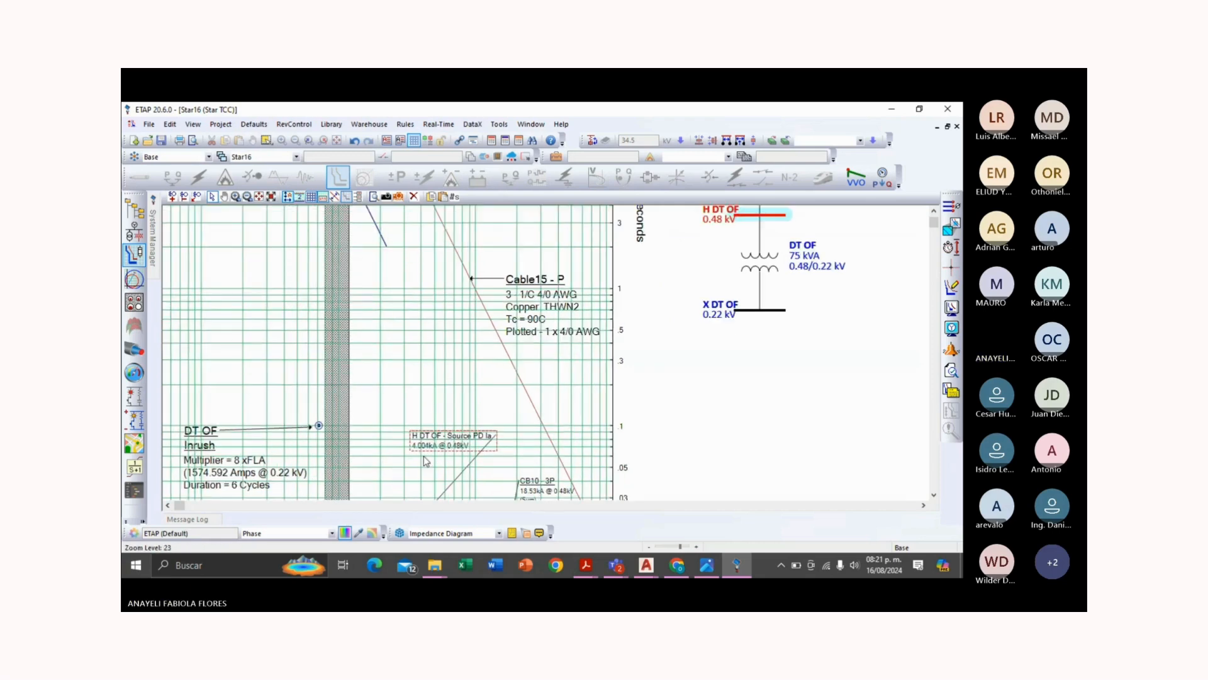
scroll(426, 460, up, 1)
scroll(425, 453, down, 5)
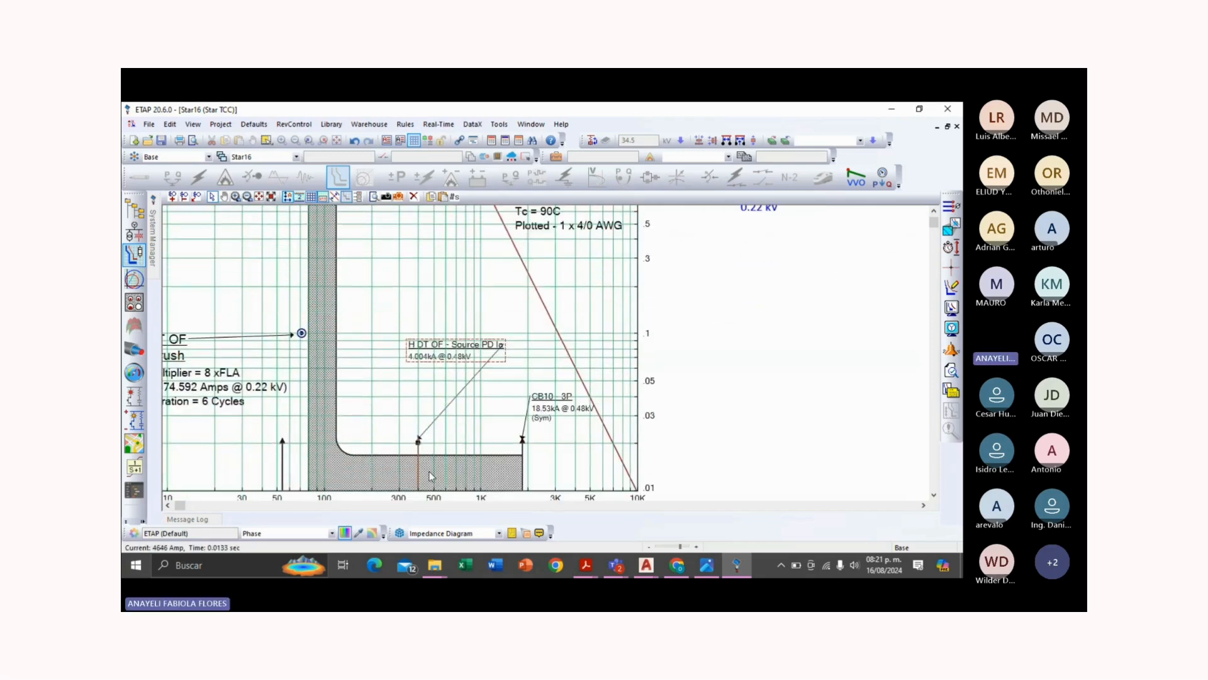
mouse_move(429, 471)
click(482, 402)
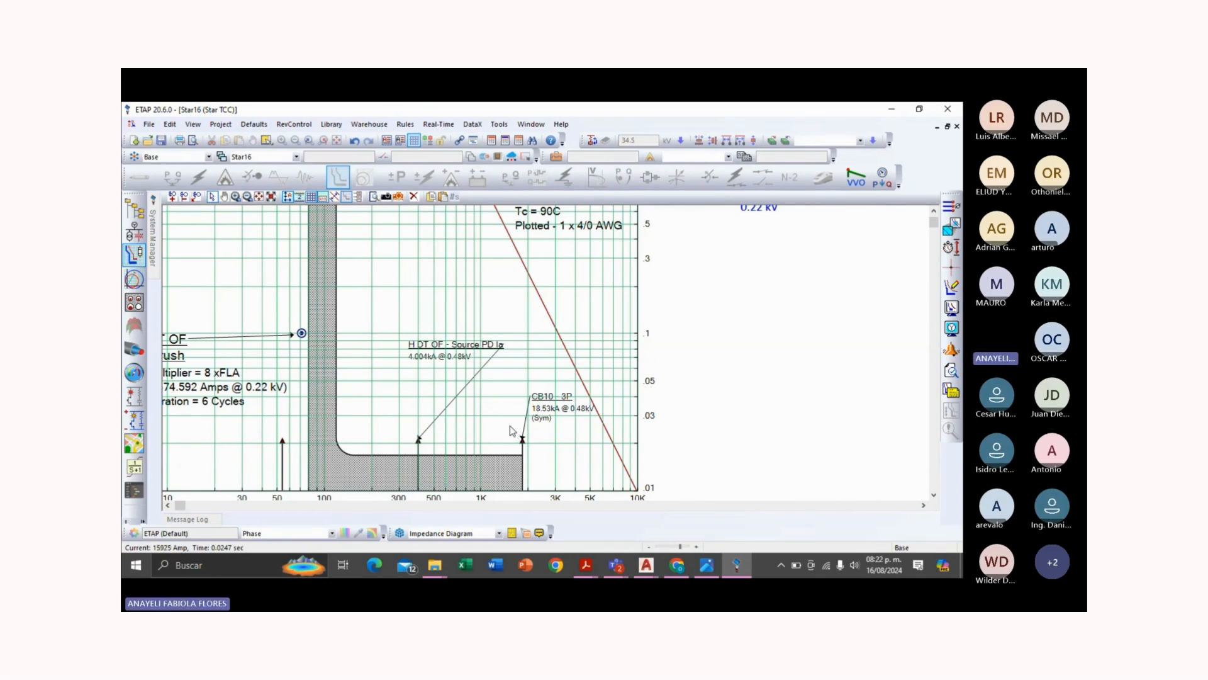
scroll(546, 406, down, 5)
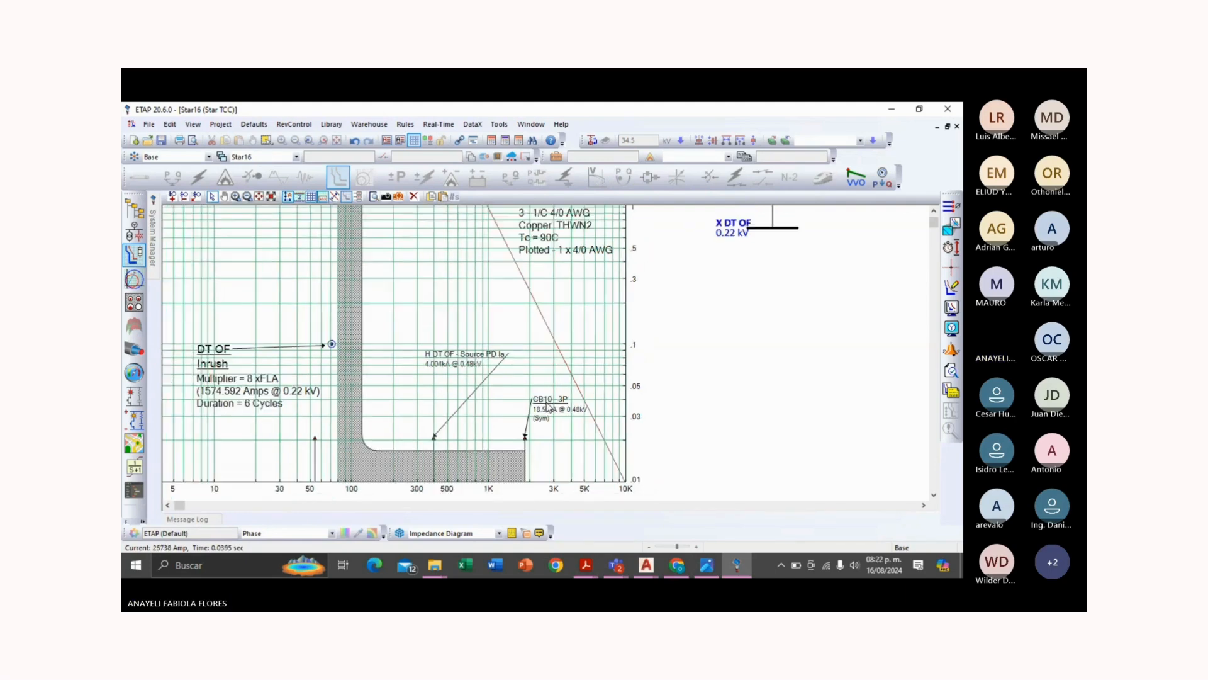
Step: Highlight CB10 and the DT OF transformer in turn and compare the breaker's trip band with the transformer damage curve
scroll(570, 403, up, 3)
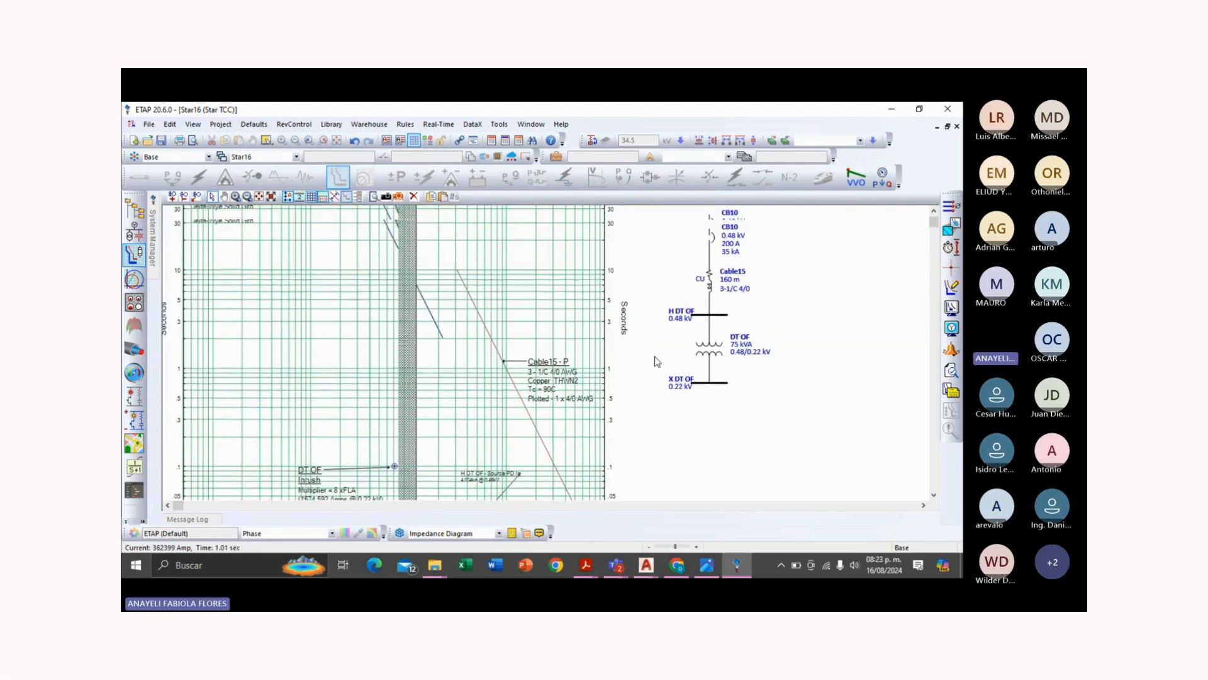
click(711, 272)
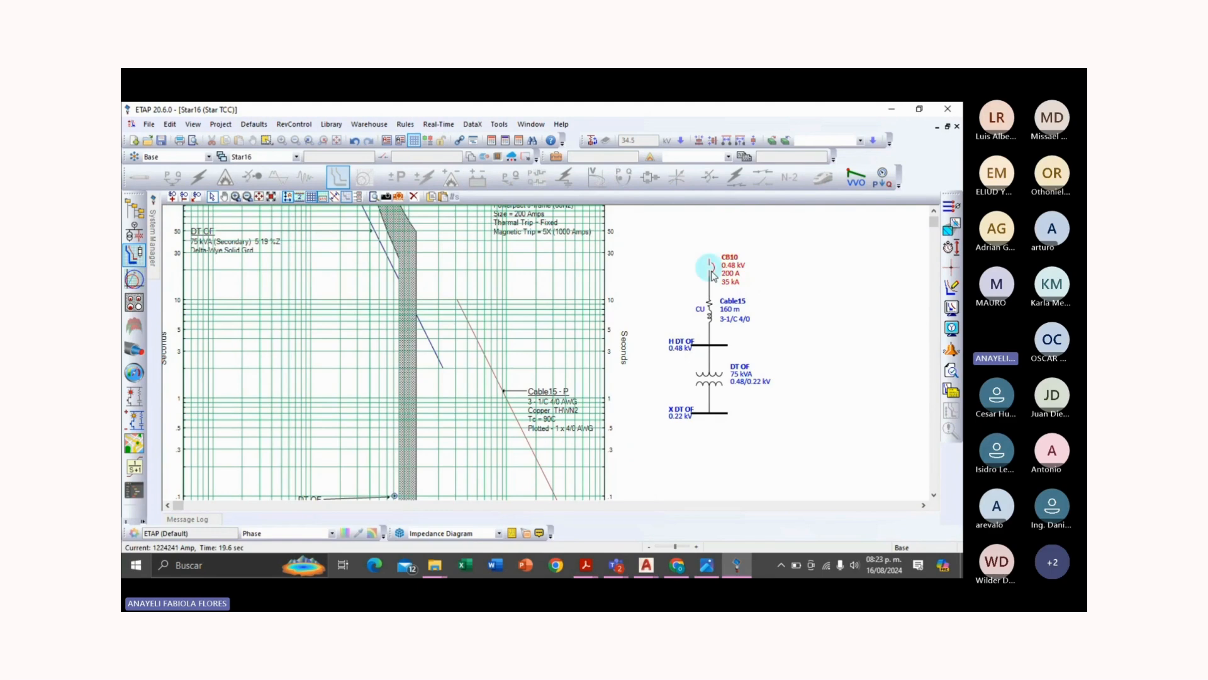
scroll(706, 288, down, 1)
scroll(704, 288, down, 1)
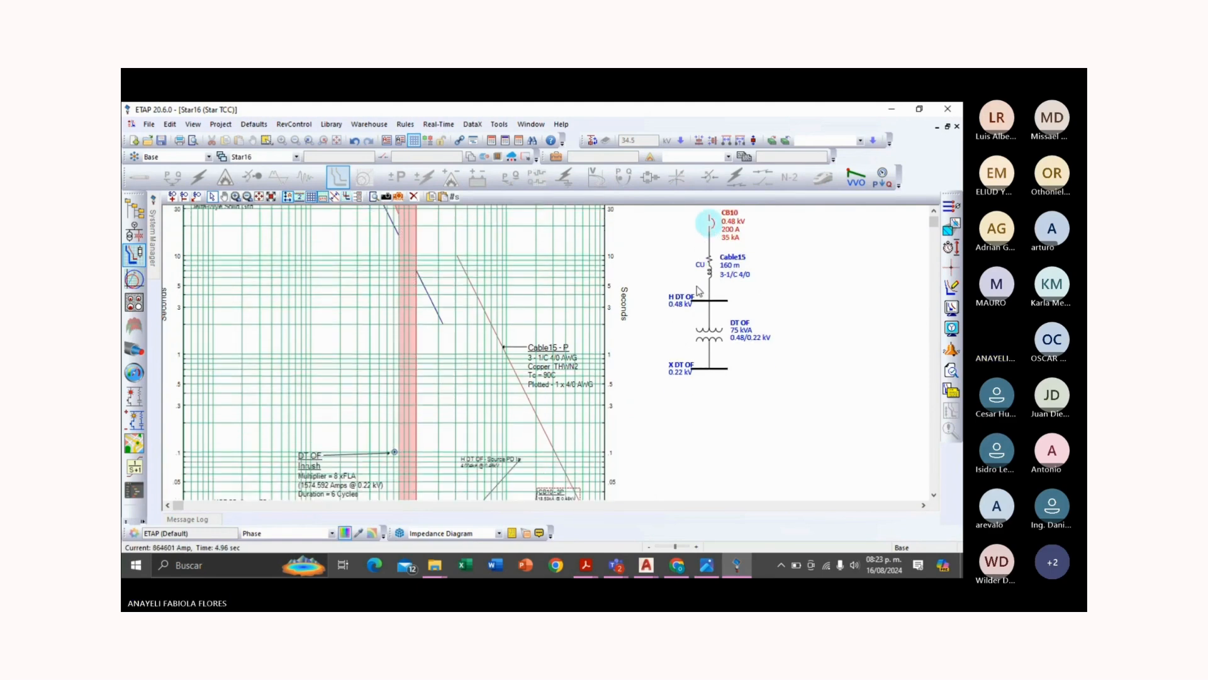
scroll(403, 378, up, 3)
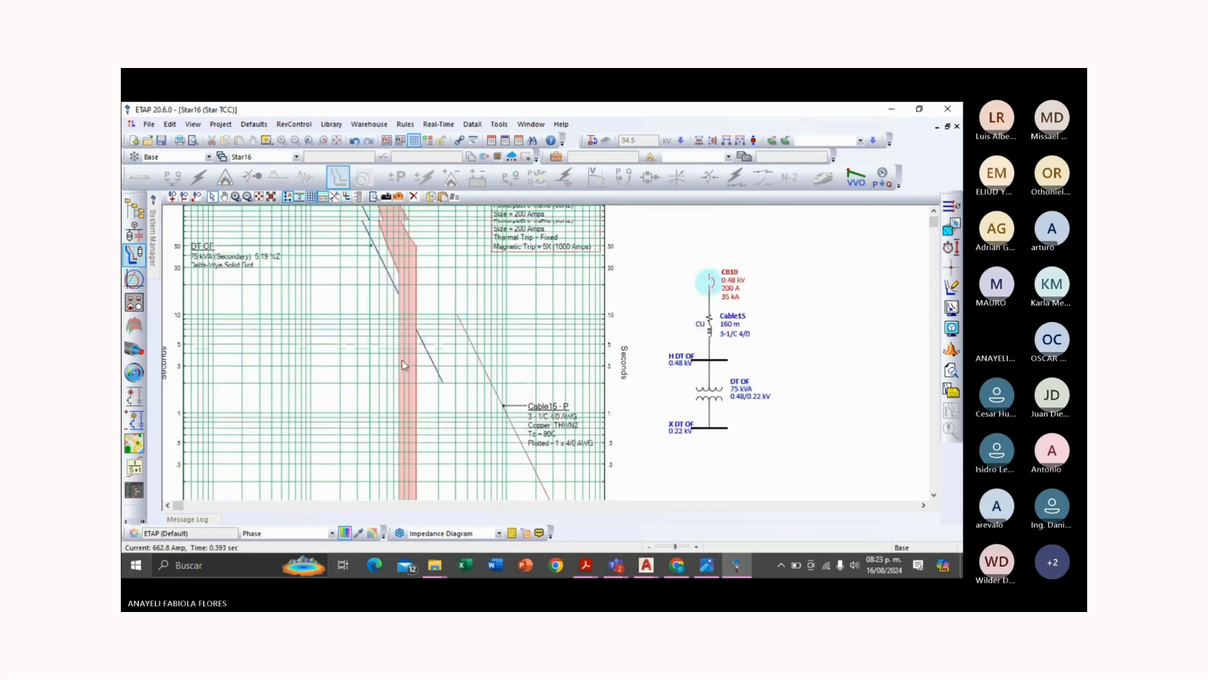
click(391, 308)
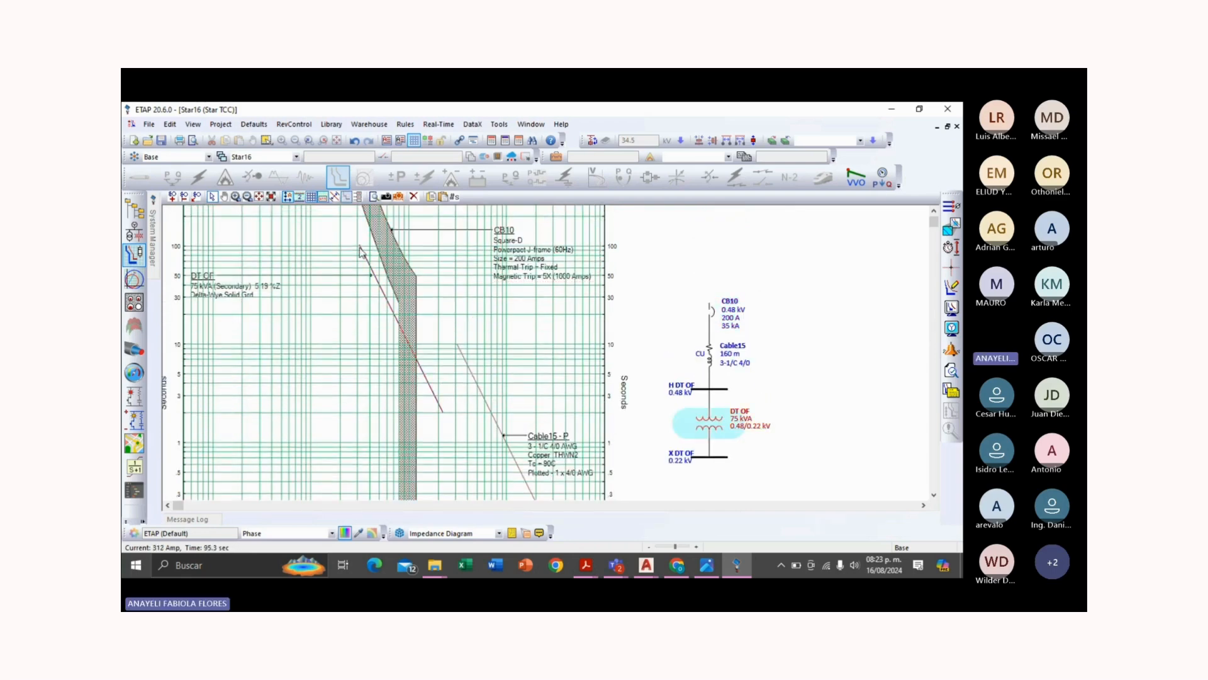
scroll(473, 421, down, 2)
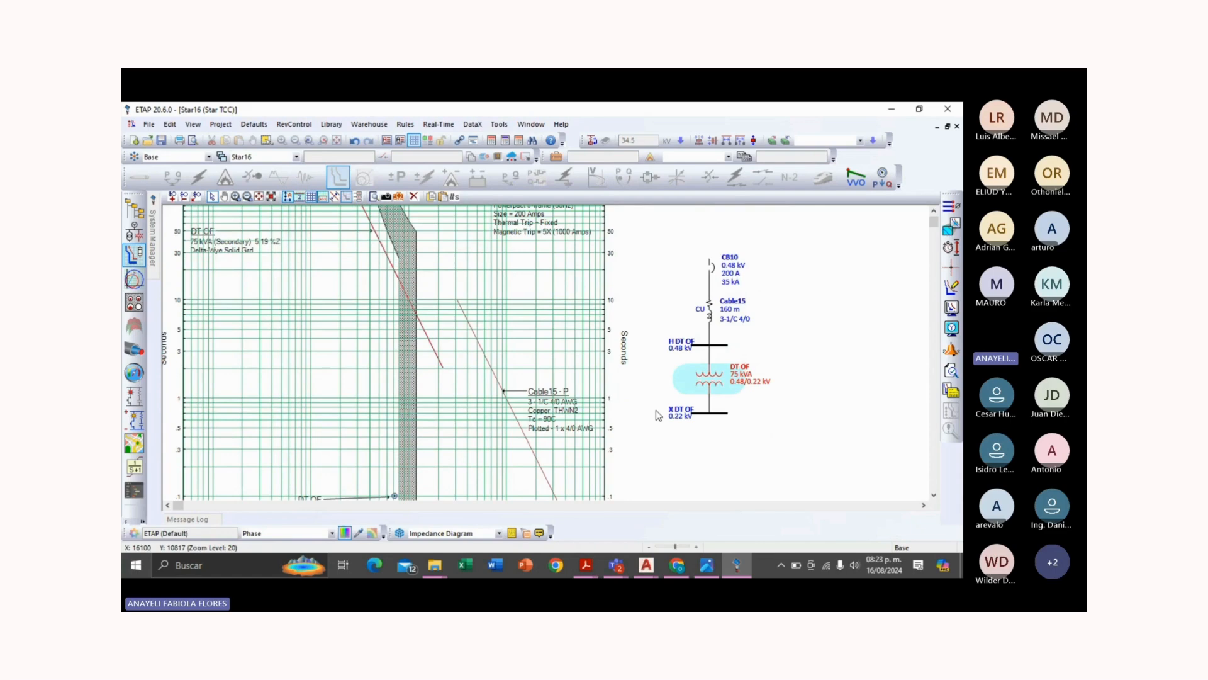
Step: Display the setting and arrow for the X DT OF Source PD Ia label
click(710, 414)
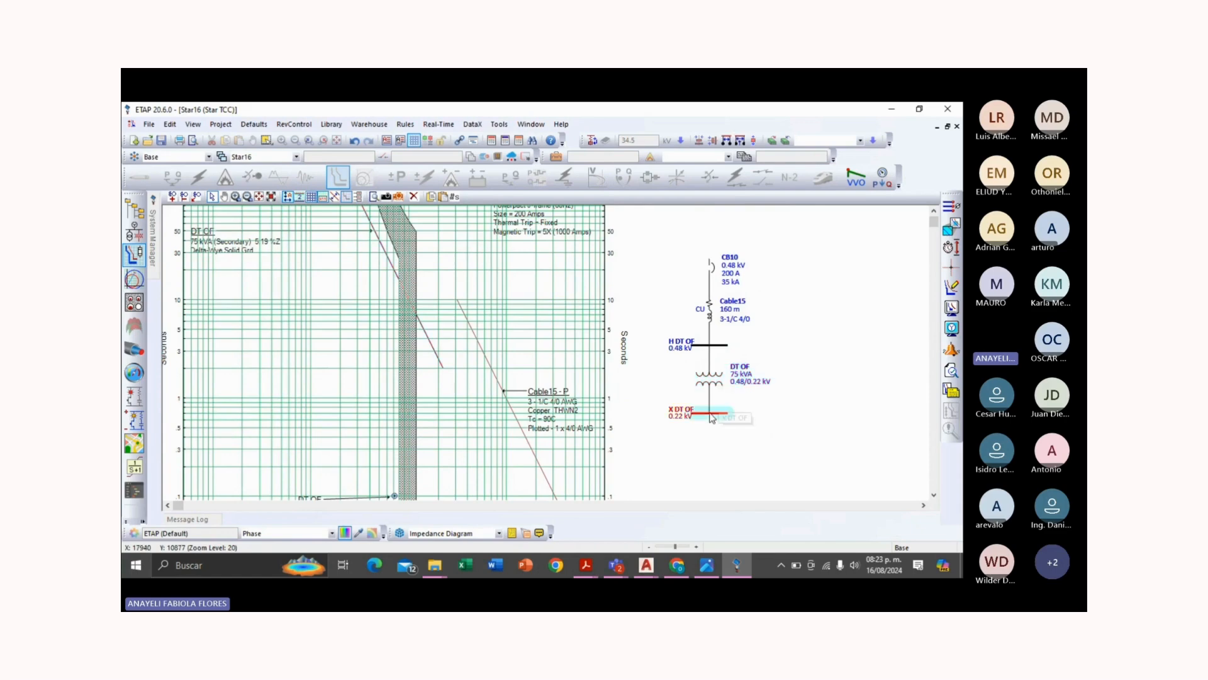
scroll(710, 414, down, 3)
scroll(711, 412, down, 4)
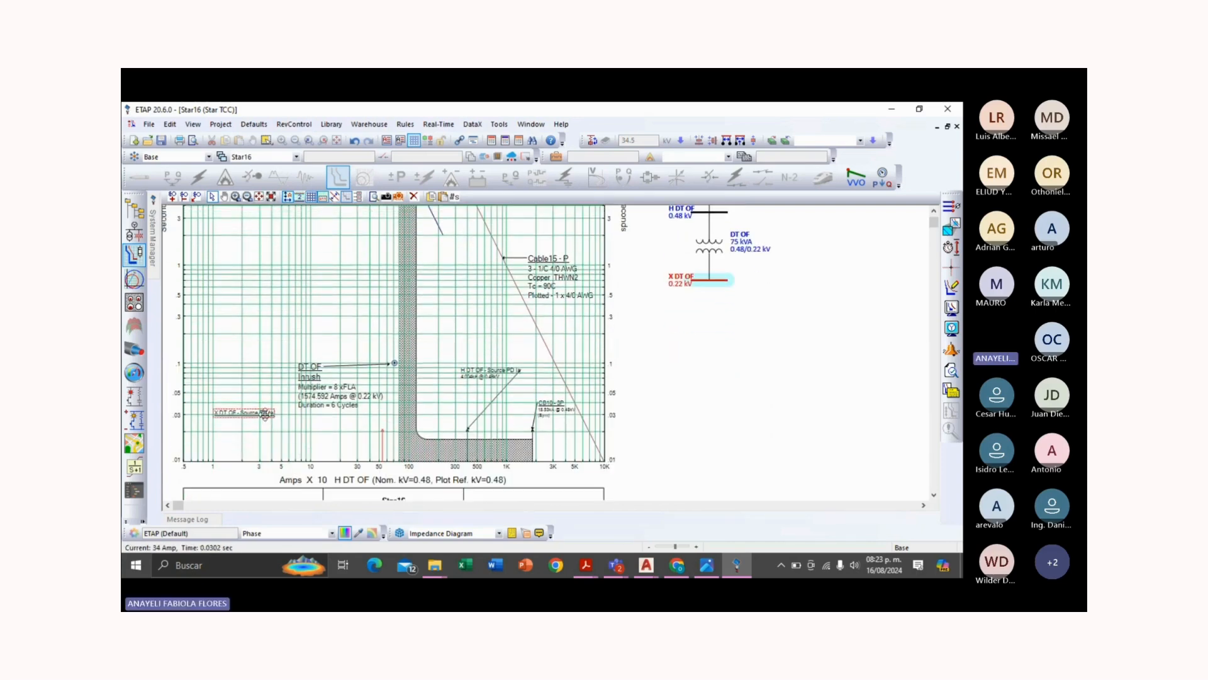
right_click(258, 426)
click(282, 395)
right_click(261, 418)
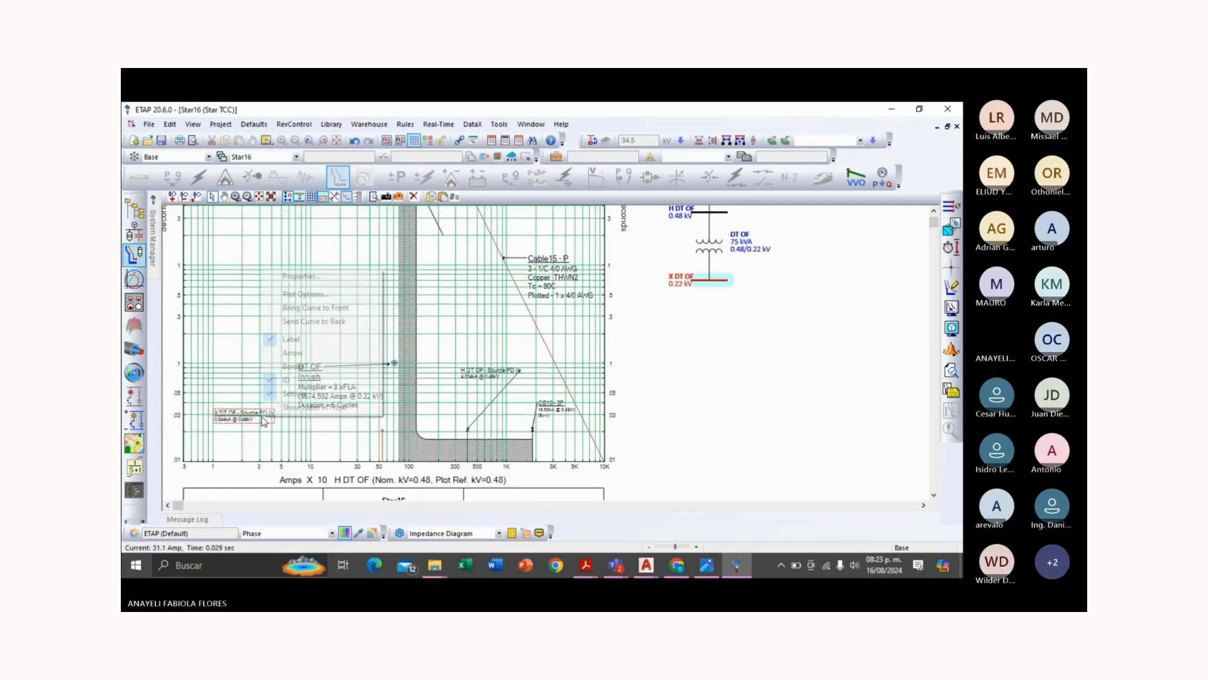
click(292, 353)
Step: Extend the X DT OF Source PD Ia marker line upward past the DT OF inrush point to about 2 seconds
scroll(206, 447, up, 3)
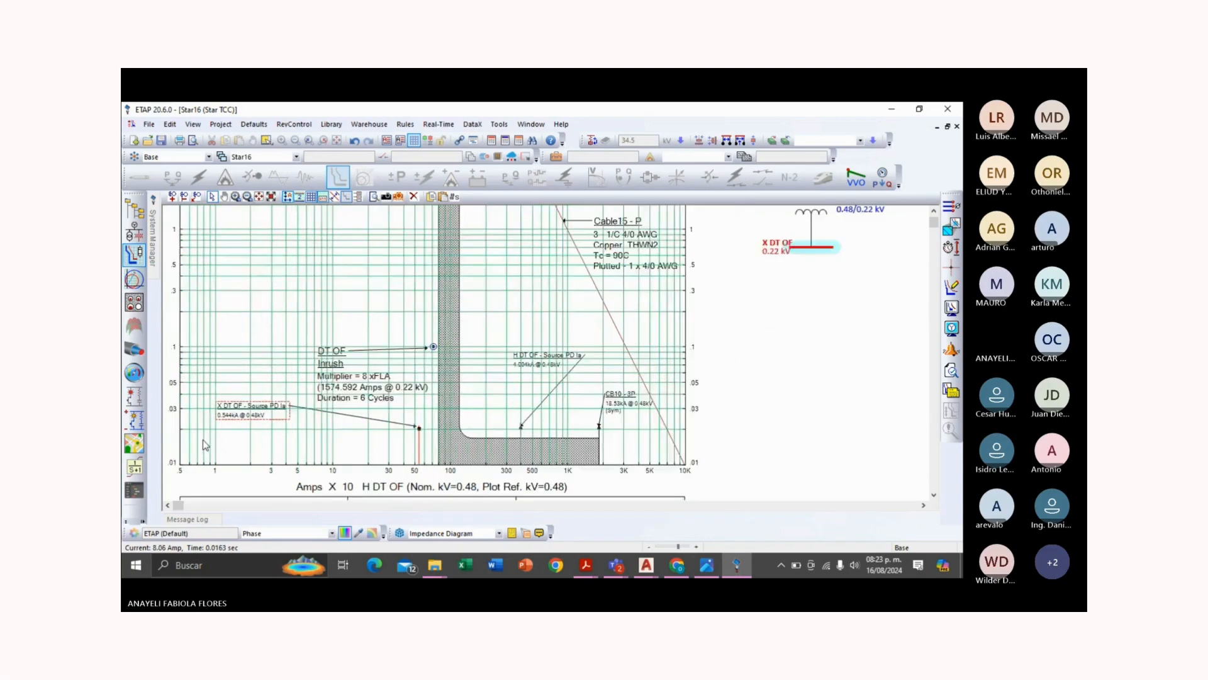
scroll(238, 451, up, 1)
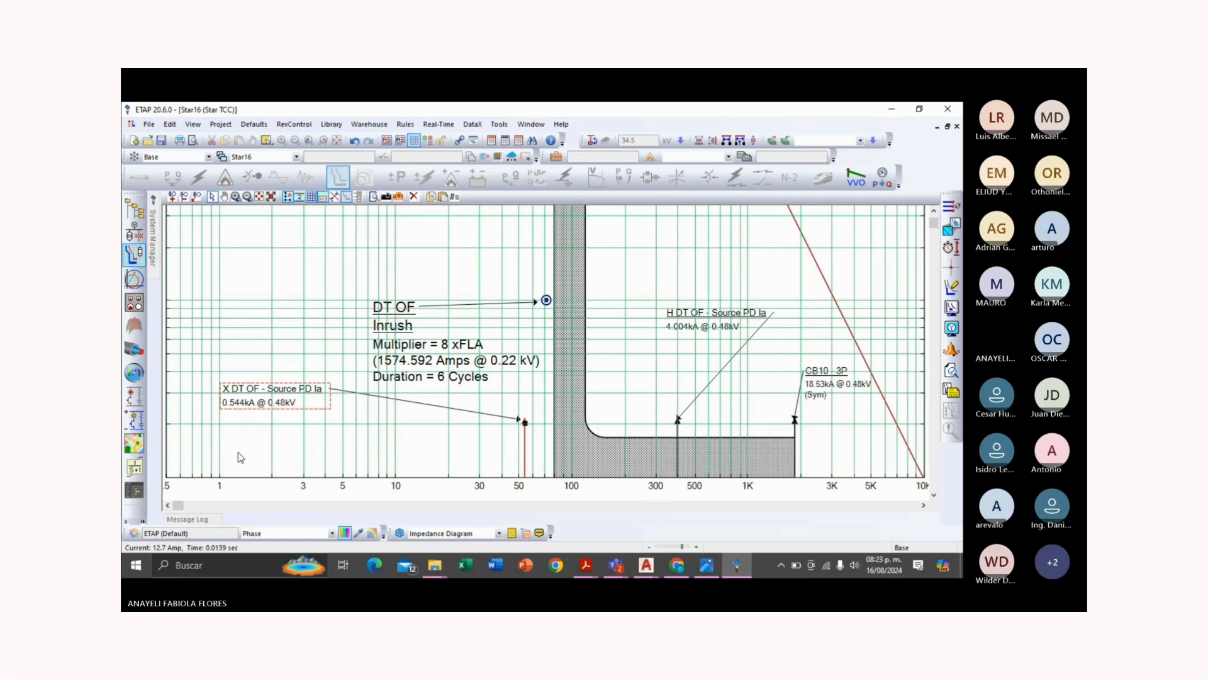
scroll(528, 459, up, 1)
drag(525, 466, 527, 300)
scroll(503, 360, up, 1)
scroll(516, 391, up, 6)
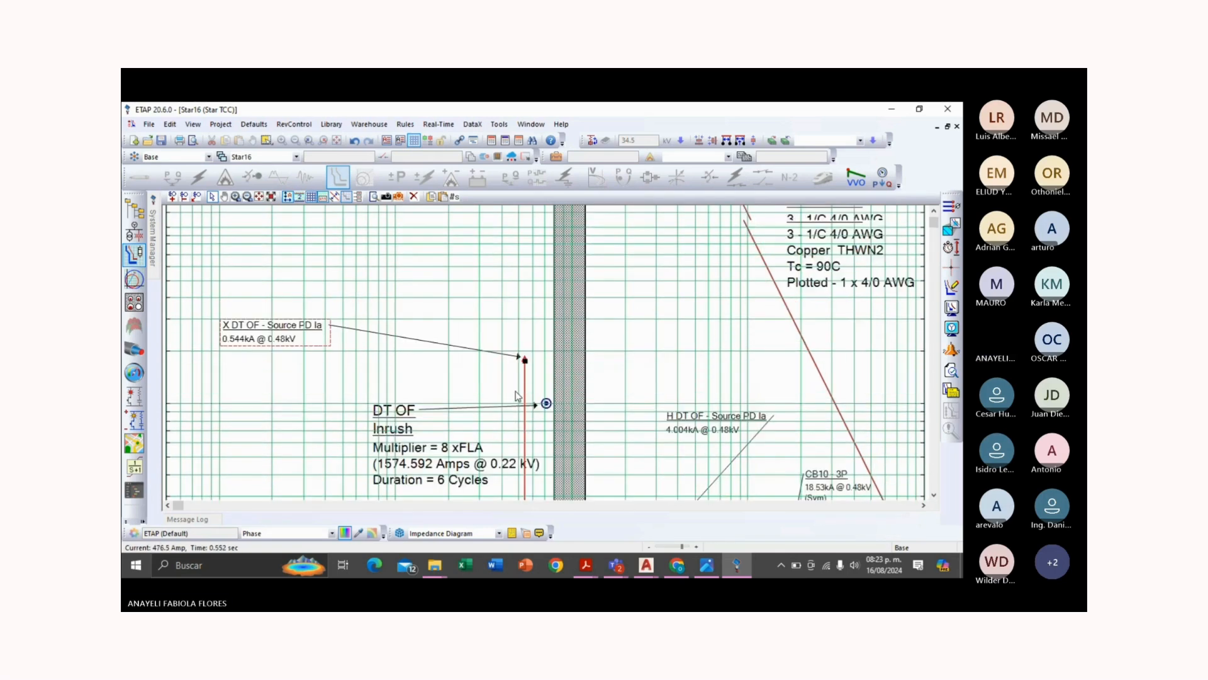
scroll(528, 413, down, 1)
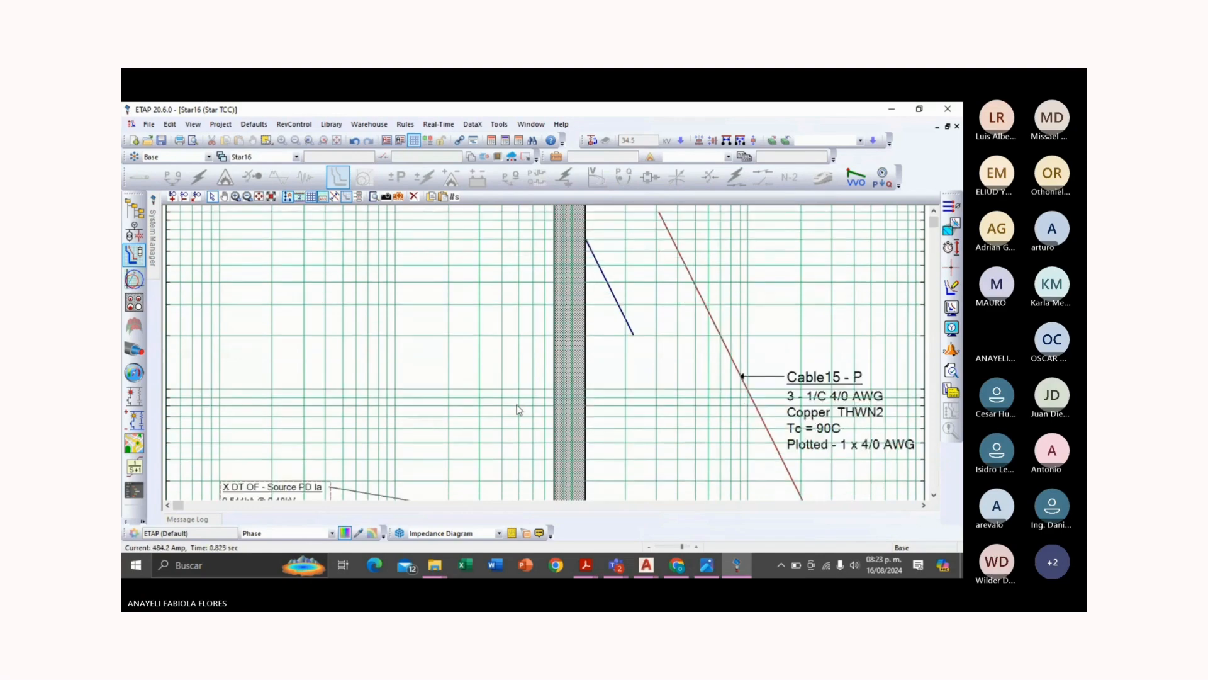
scroll(519, 410, down, 1)
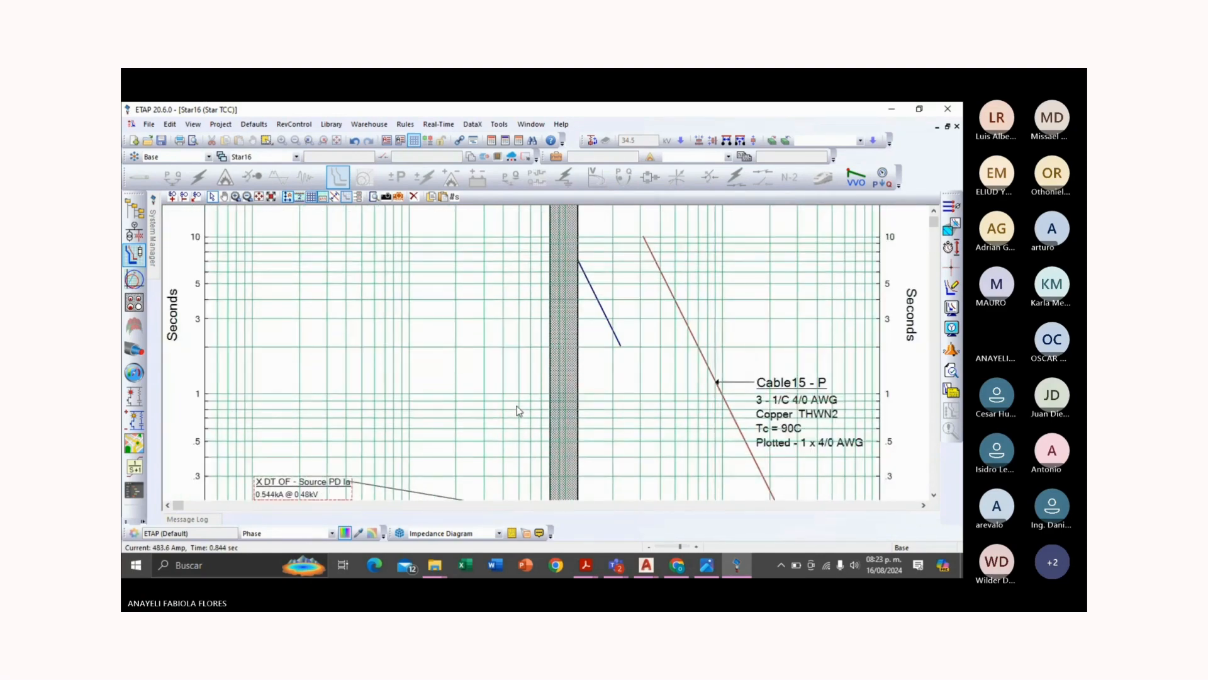
scroll(517, 410, down, 2)
scroll(481, 428, down, 2)
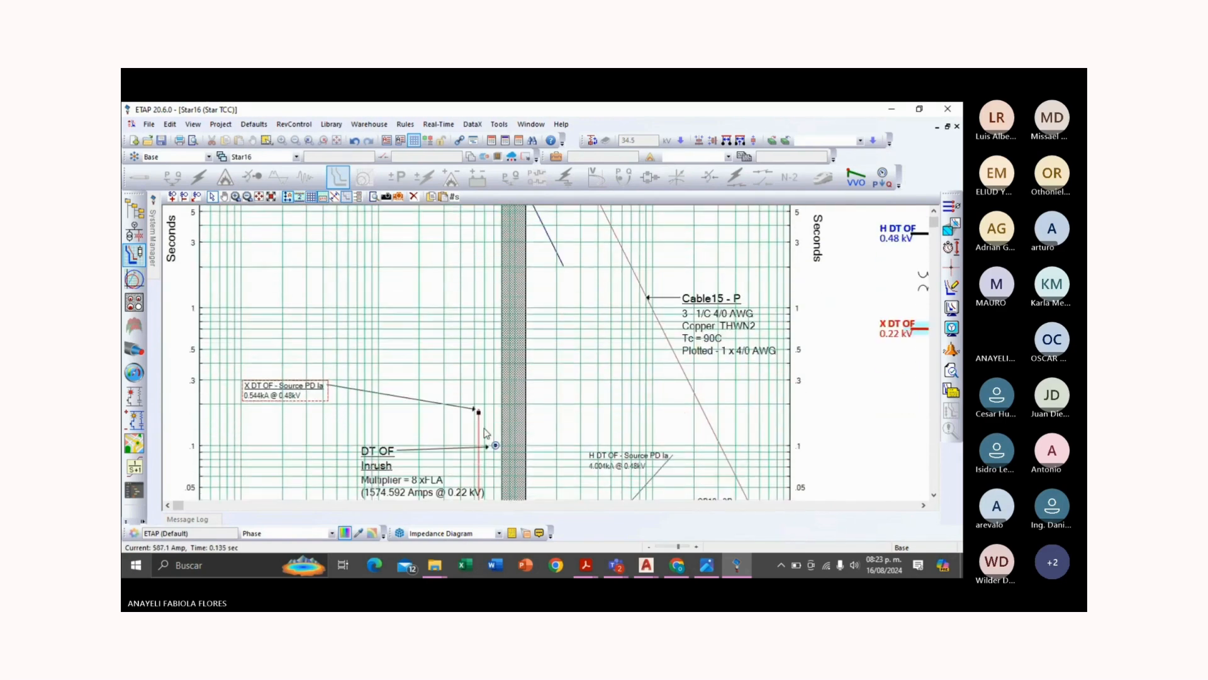
drag(482, 274, 478, 291)
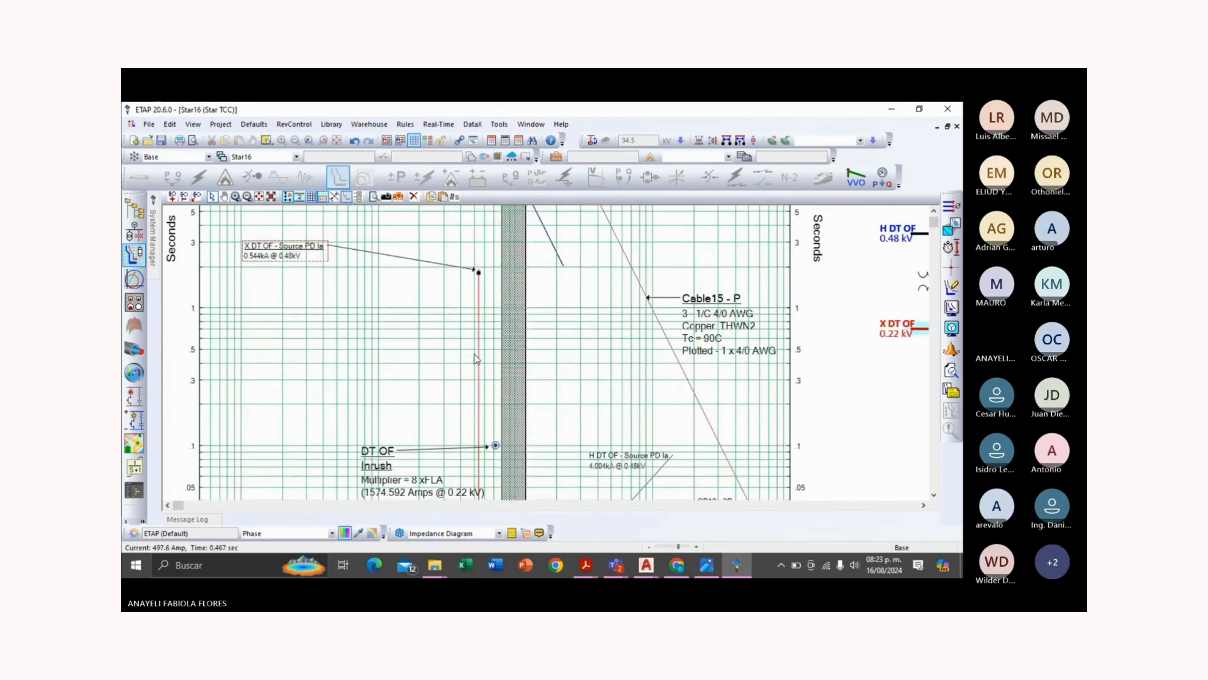
Step: Extend the X DT OF Source PD Ia marker line up to the transformer damage curve, about 35 seconds, and place its label below the DT OF label
scroll(478, 365, up, 8)
drag(476, 403, 480, 272)
scroll(461, 355, up, 5)
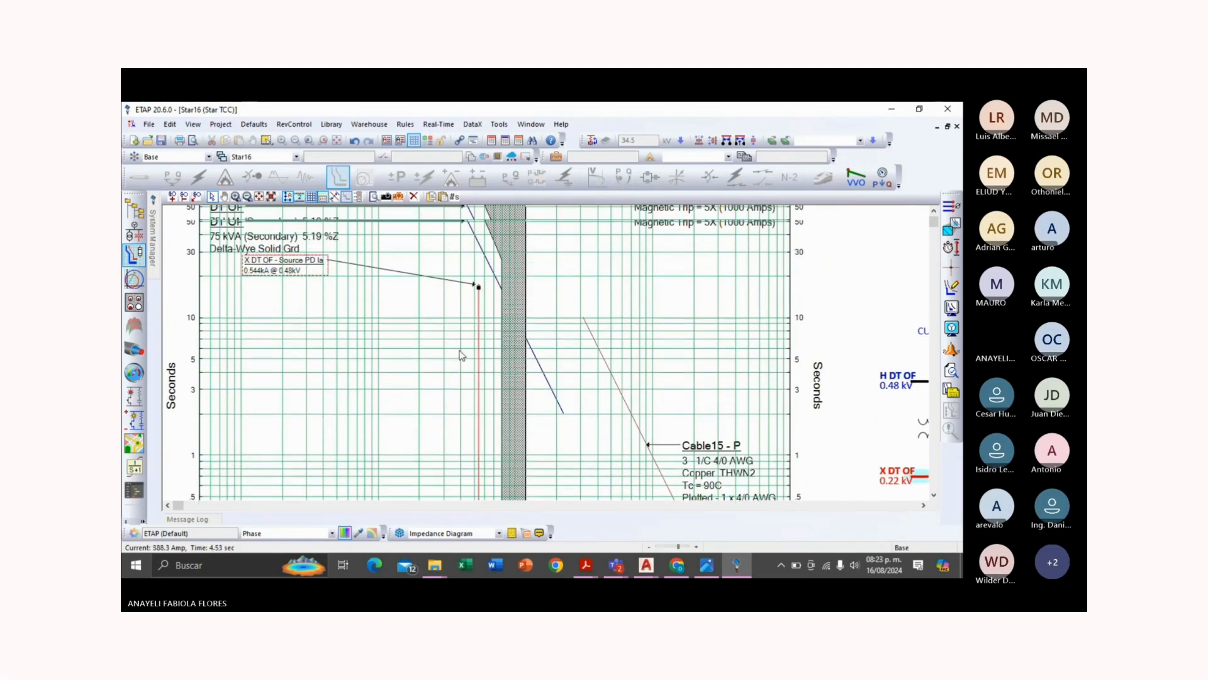
click(482, 313)
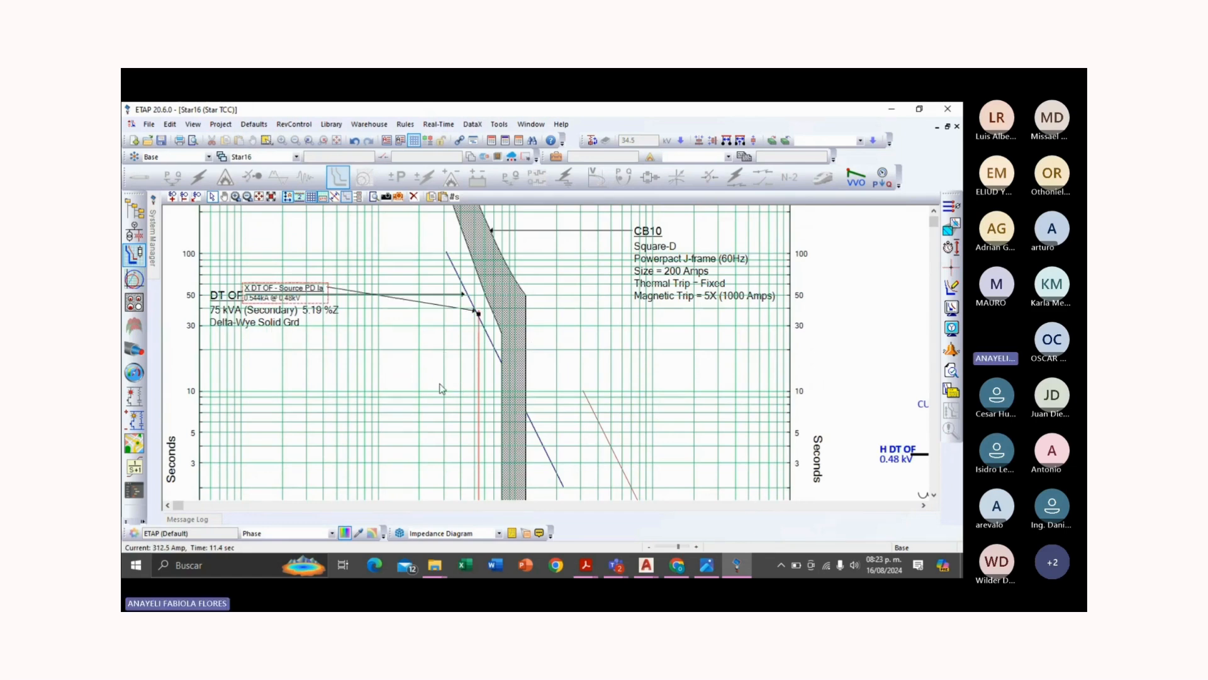
drag(314, 291, 319, 366)
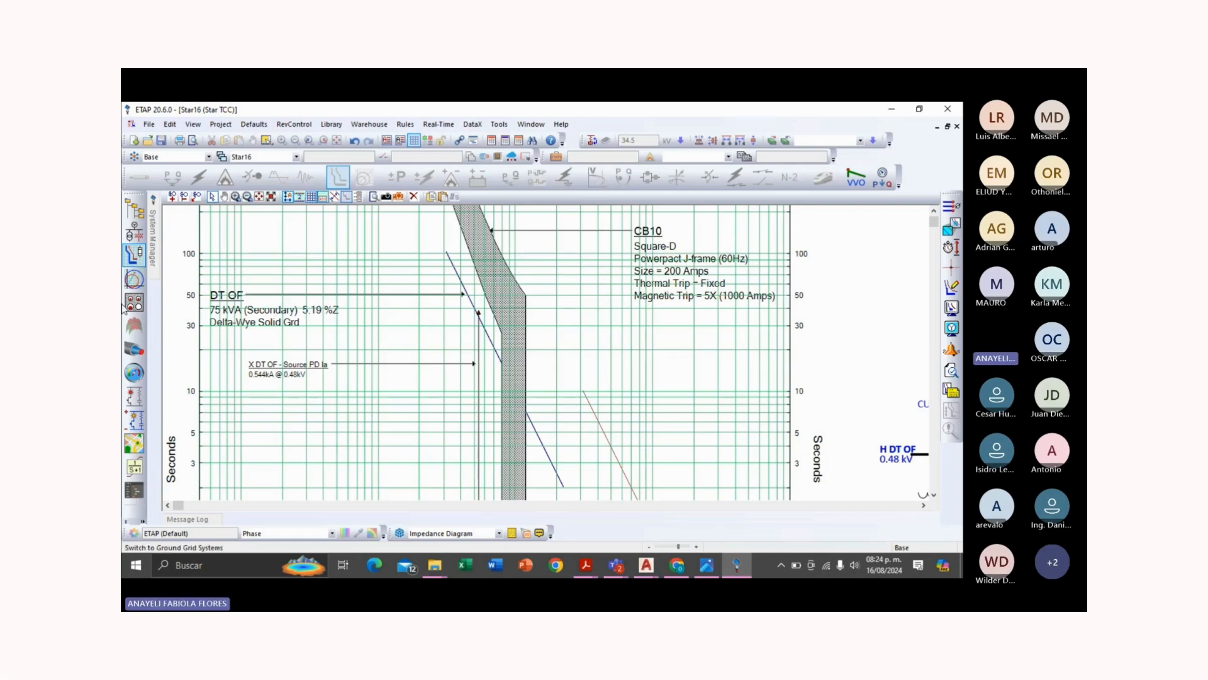
Step: Switch the project revision from Base to PROP and review the whole Star16 plot
scroll(451, 329, down, 2)
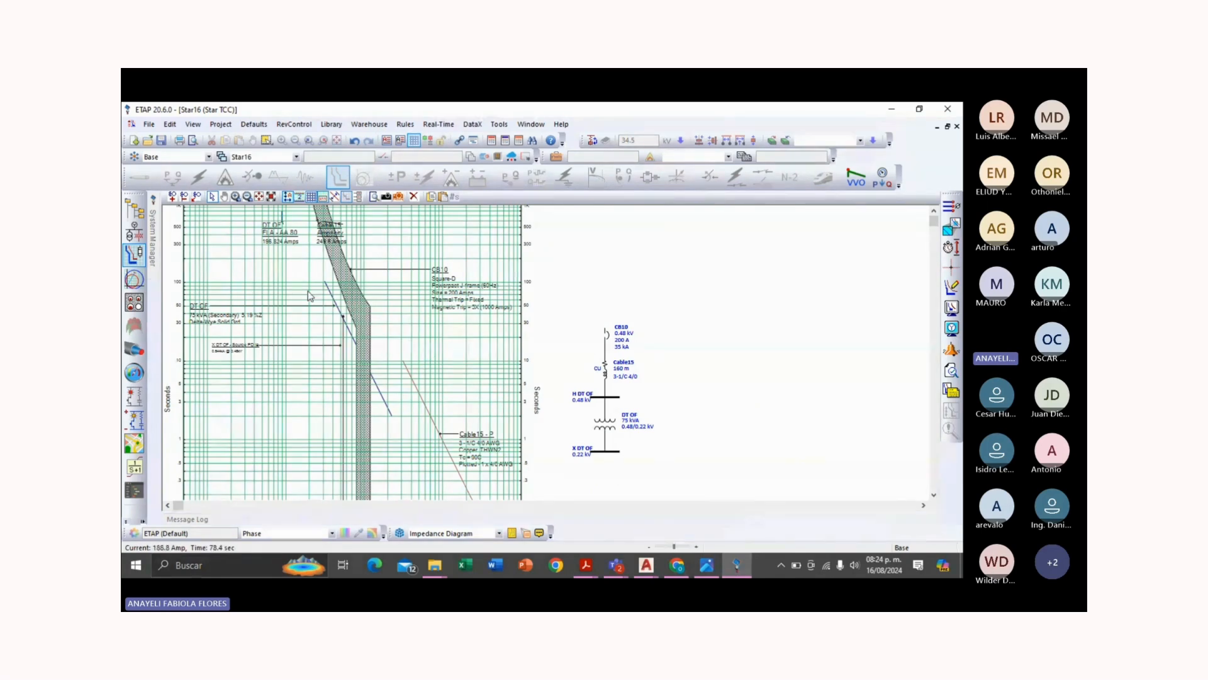
click(184, 161)
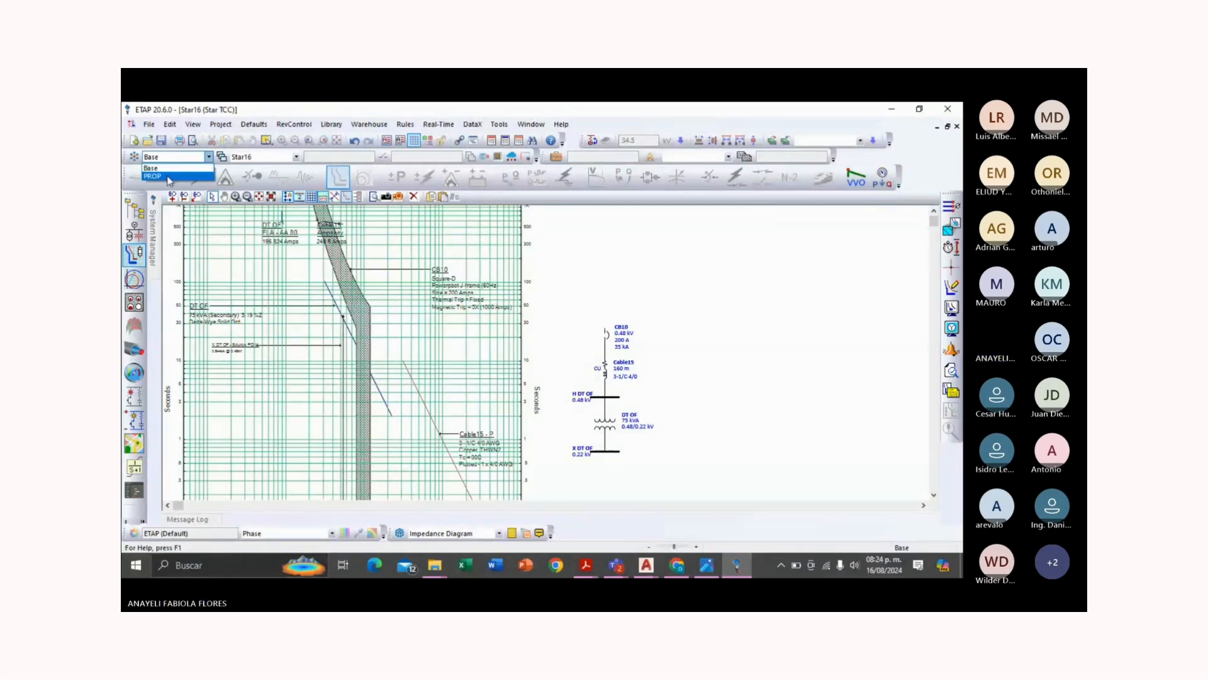
click(181, 178)
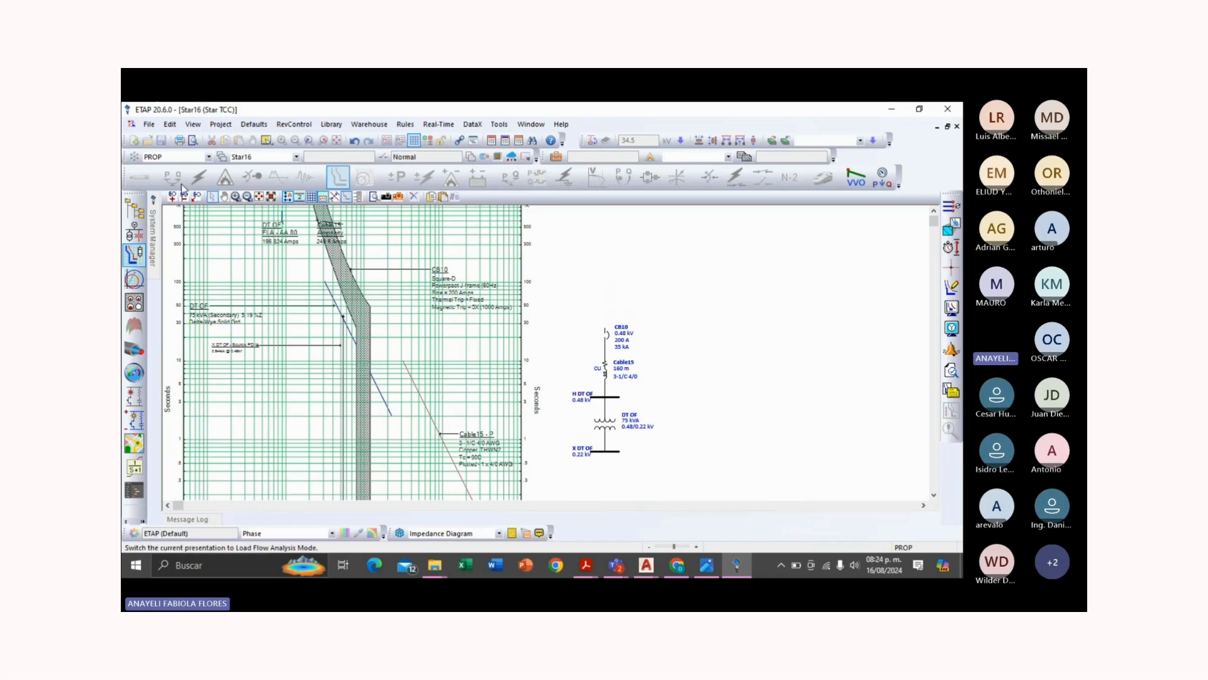
scroll(411, 360, down, 3)
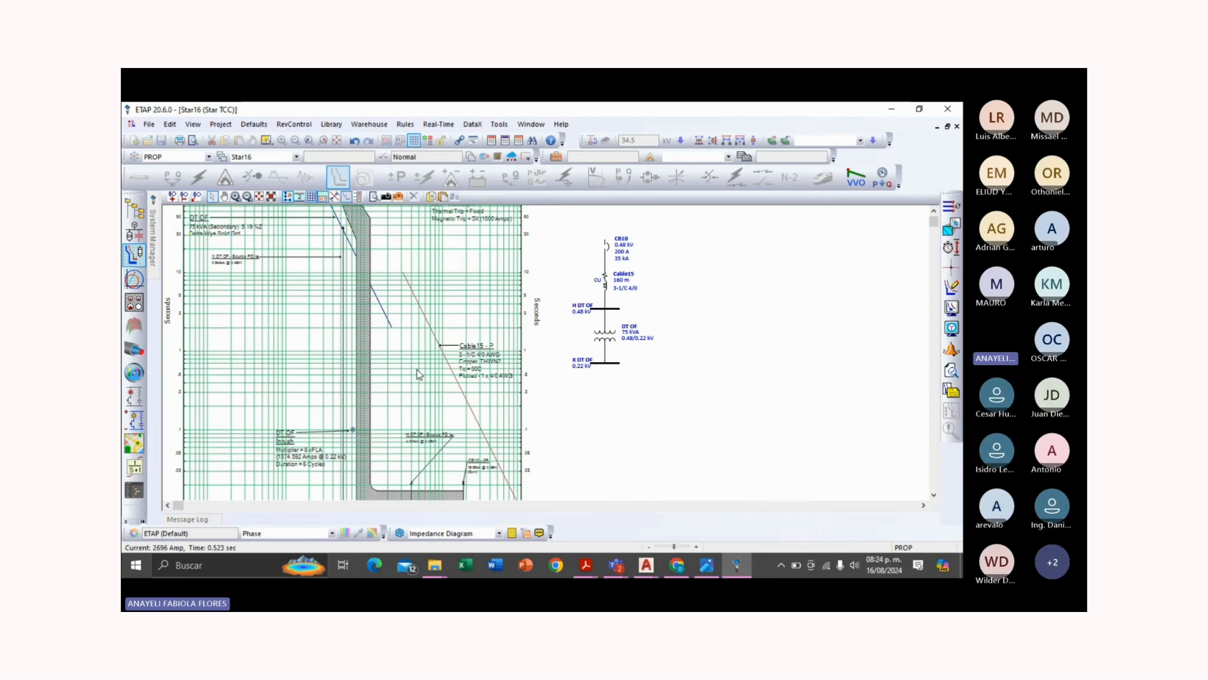
scroll(170, 384, down, 2)
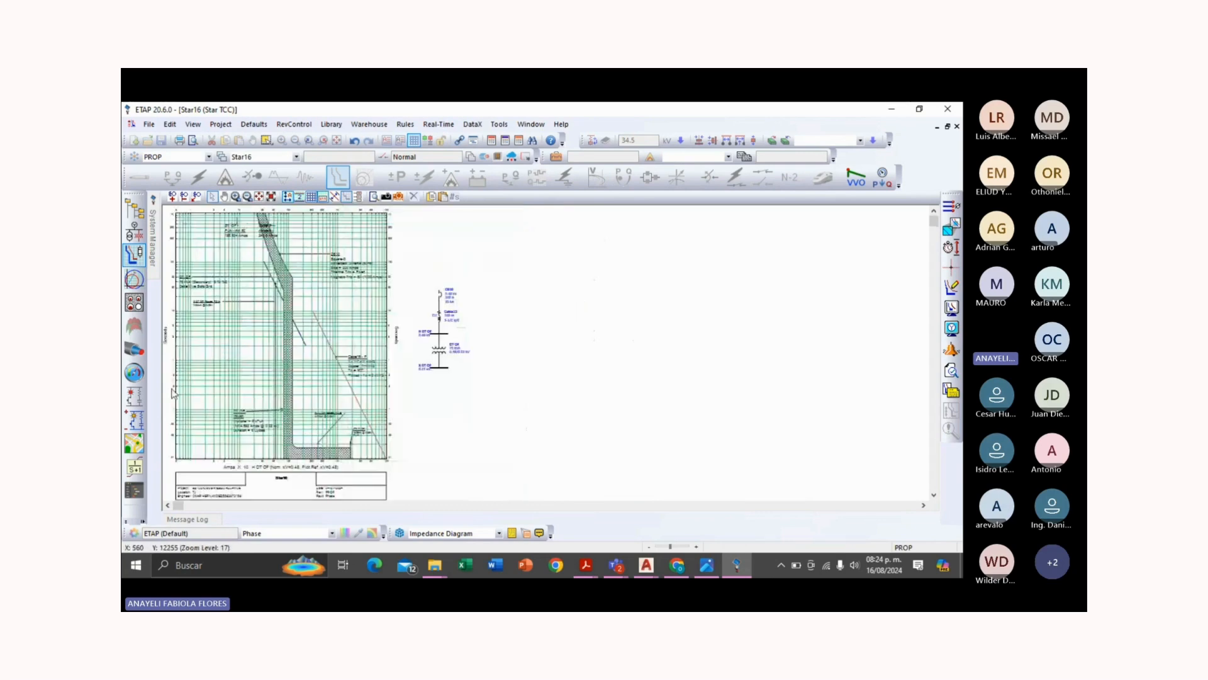
scroll(174, 393, up, 1)
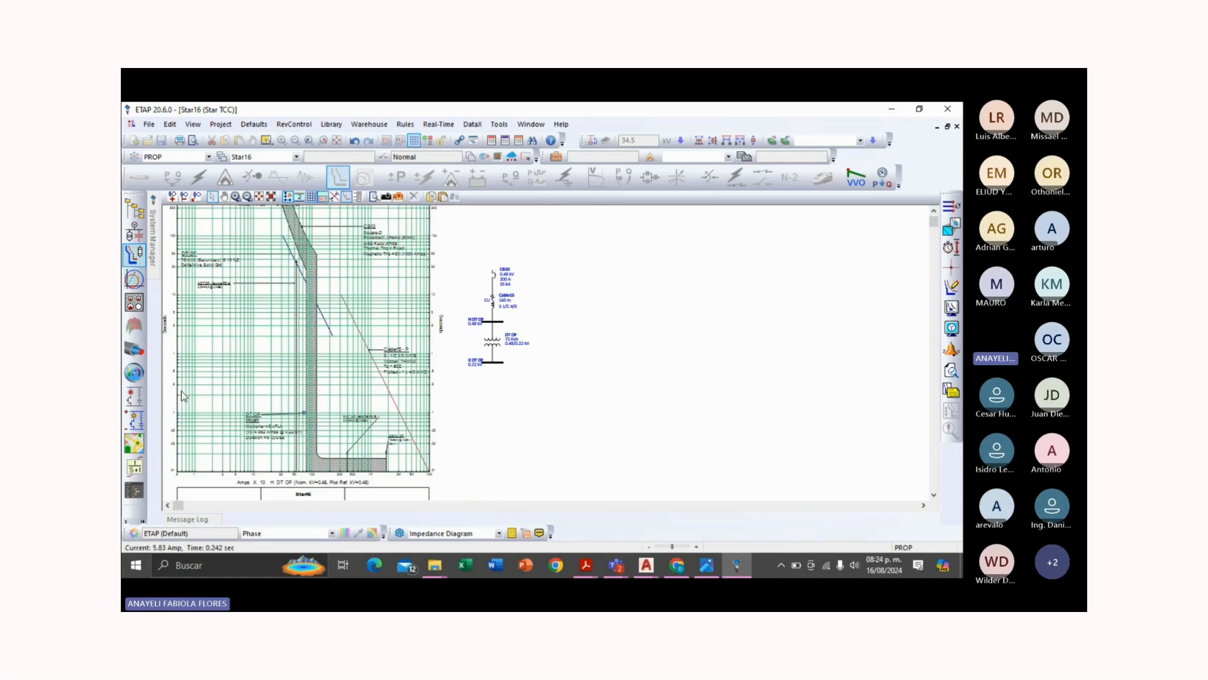
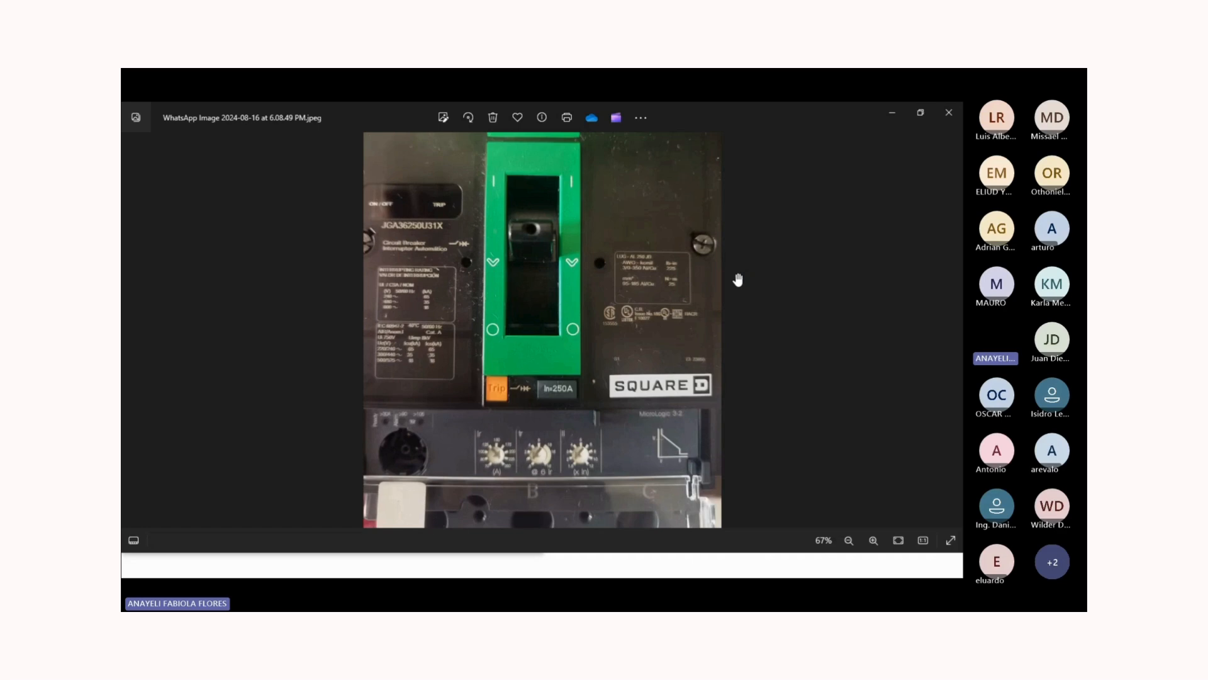
Step: Inspect the photo of the installed Square D PowerPact breaker and return to the Star16 plot in ETAP
scroll(777, 197, down, 2)
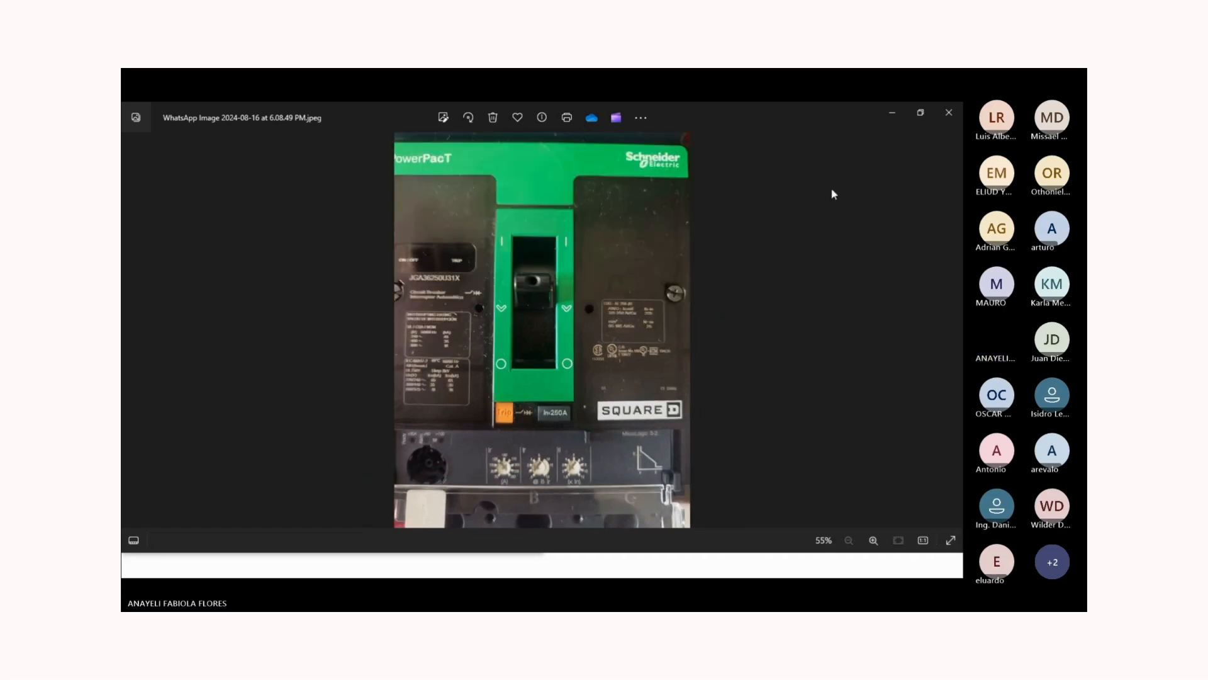
click(892, 113)
click(730, 281)
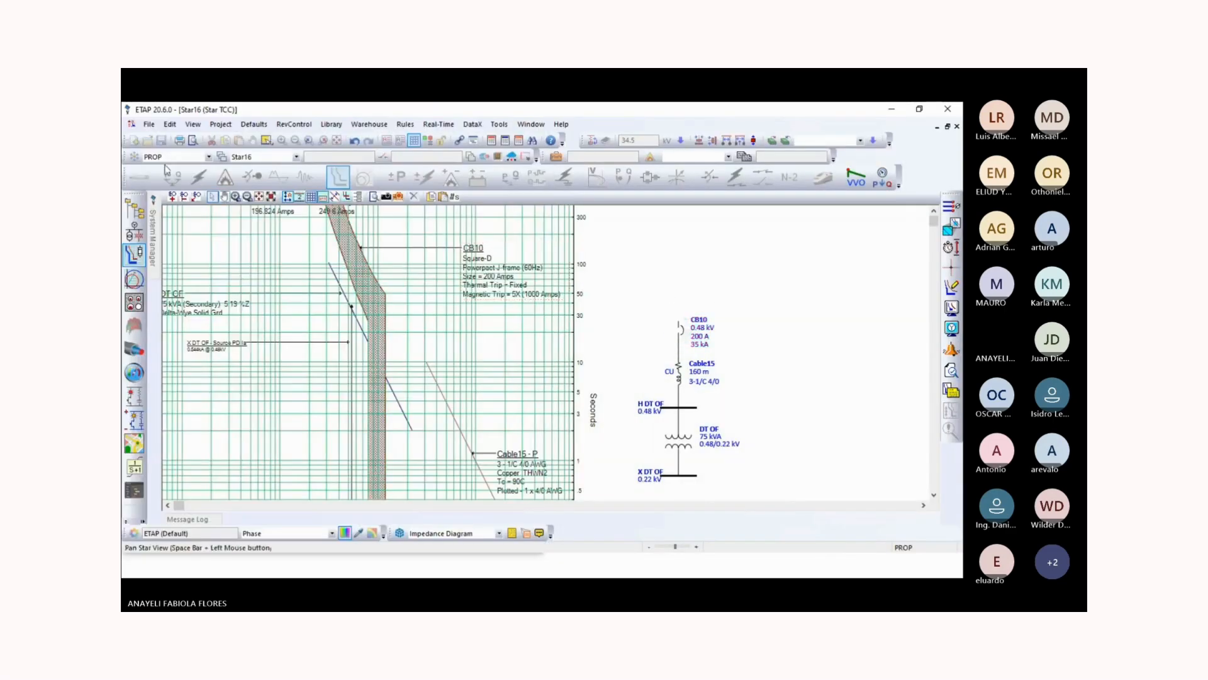
Step: Select the 250 A size for CB10's Square-D JG three-pole breaker from the circuit breaker library
scroll(682, 356, up, 2)
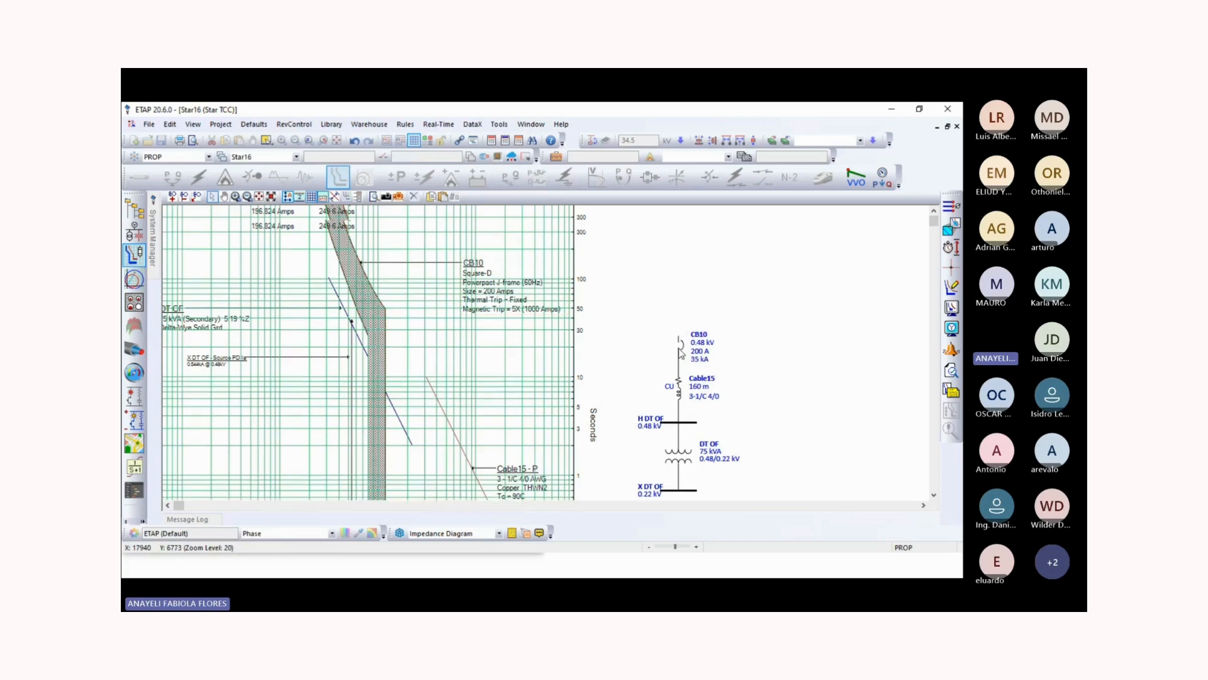
click(678, 377)
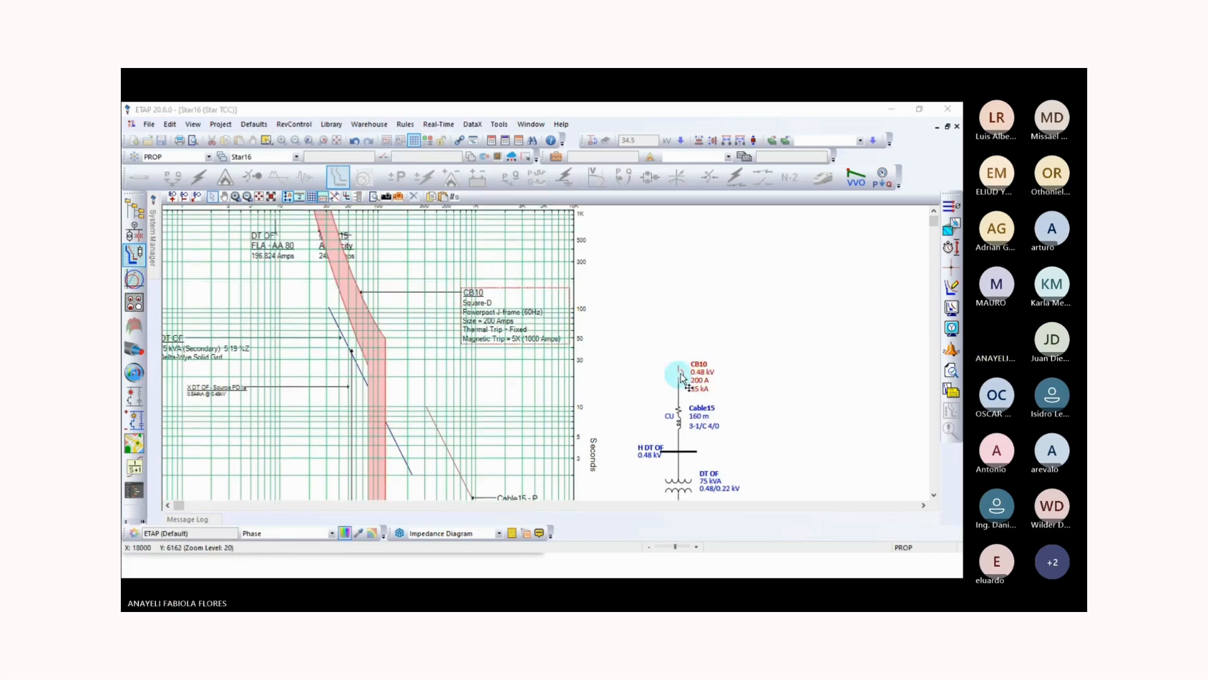
double_click(677, 378)
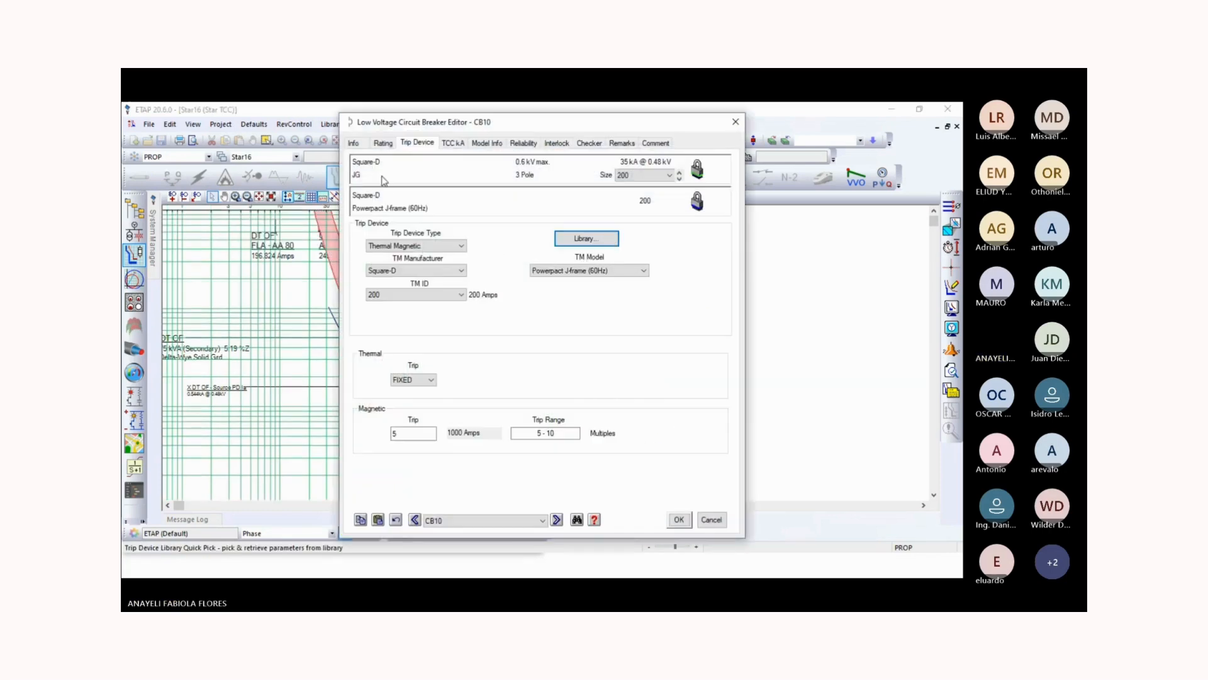
click(382, 143)
click(521, 304)
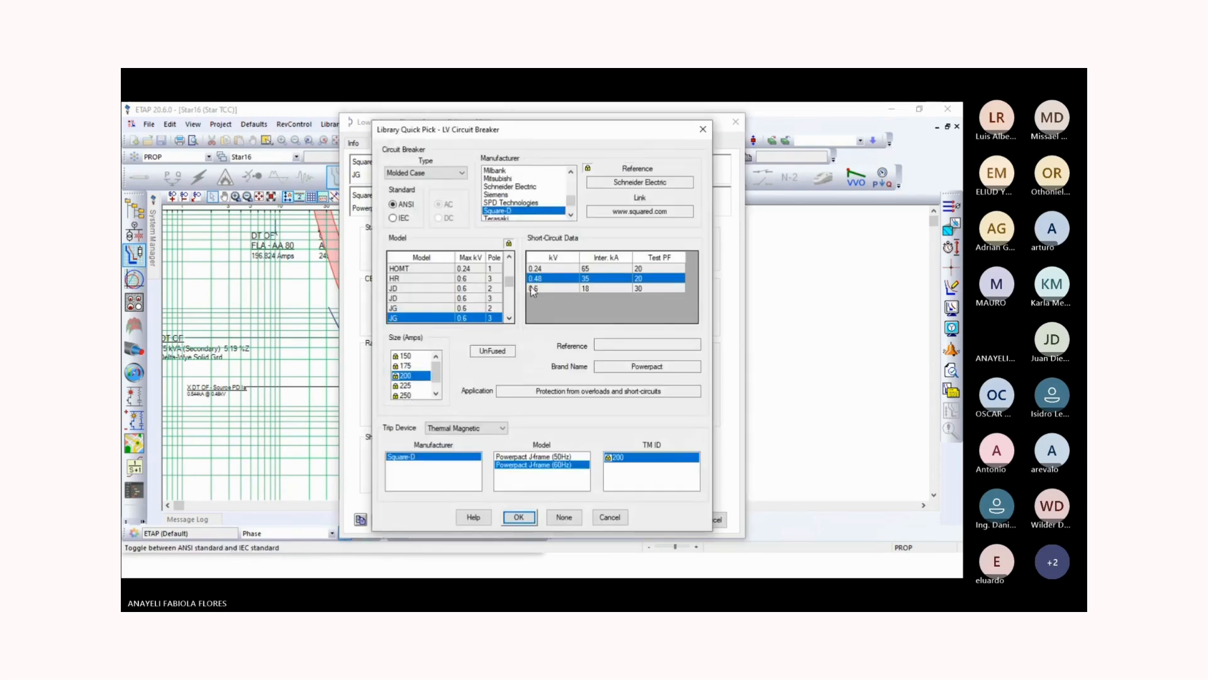
scroll(412, 387, down, 1)
scroll(412, 387, down, 1)
click(412, 385)
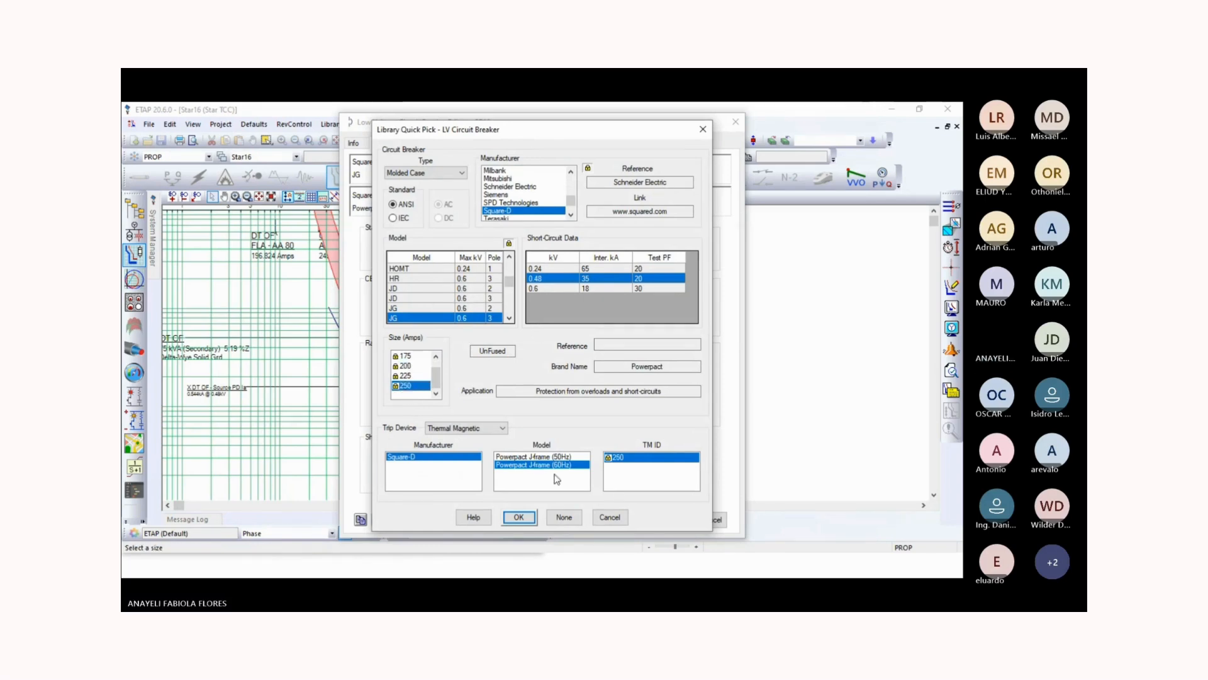
click(519, 517)
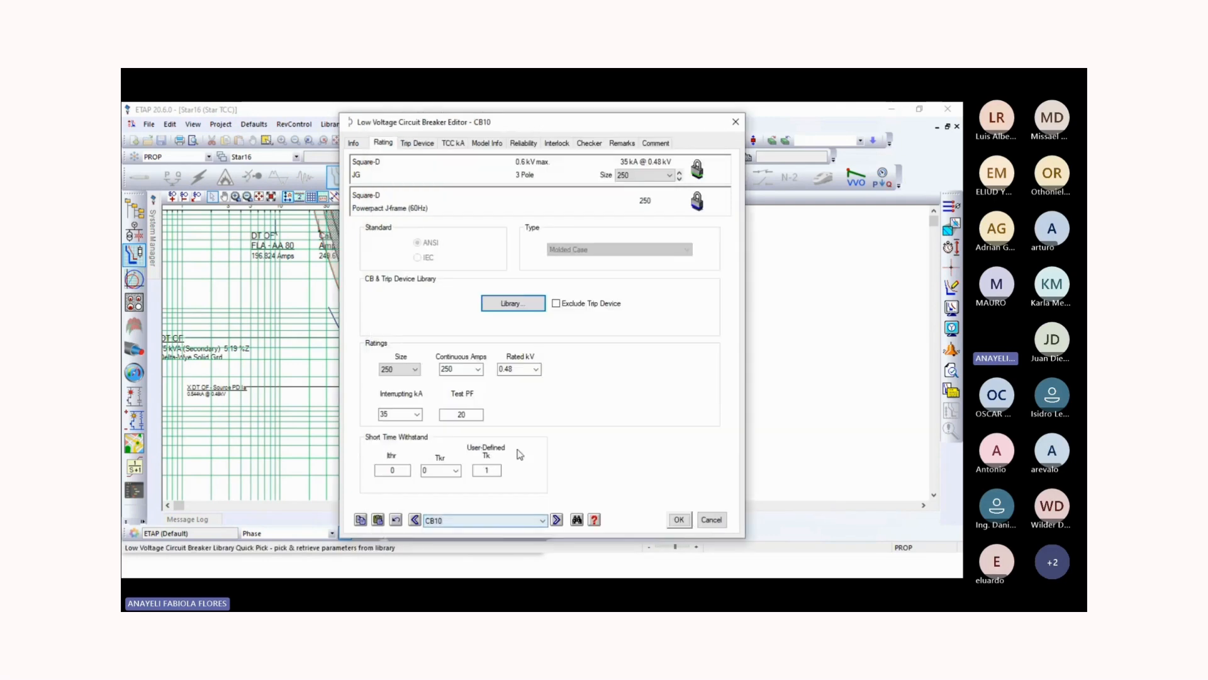
Step: Change CB10's trip device type to Solid State Trip and apply the breaker changes
click(413, 144)
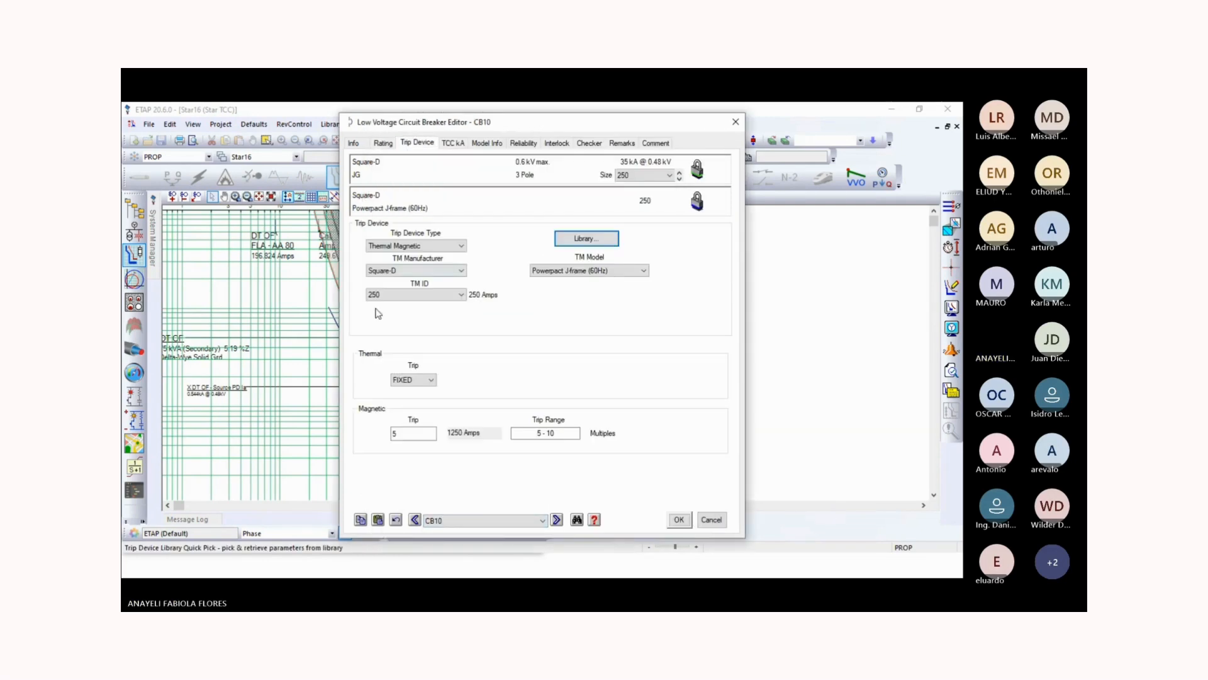
click(448, 246)
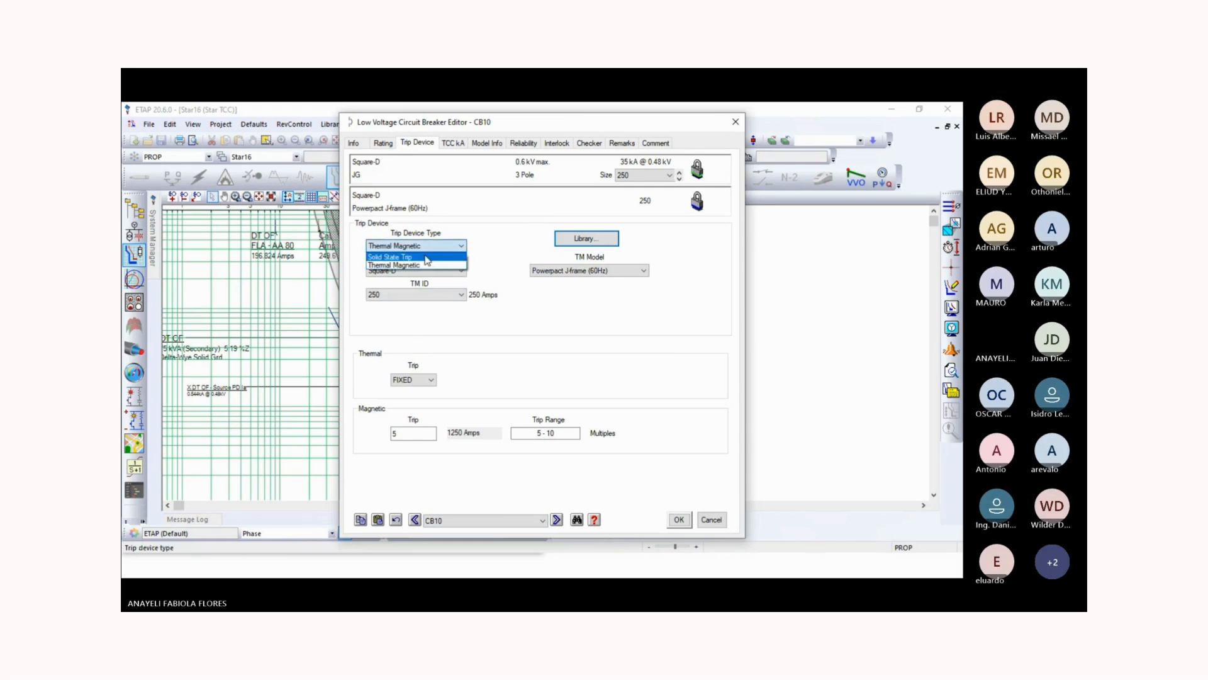
click(427, 257)
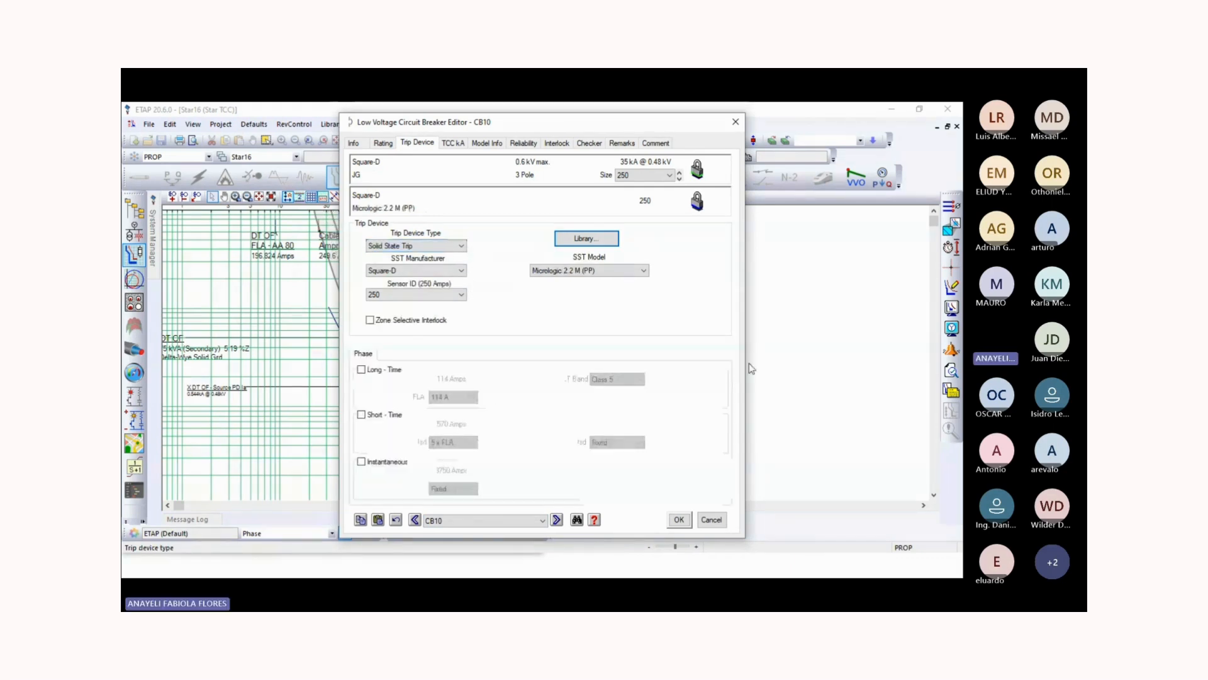
click(796, 269)
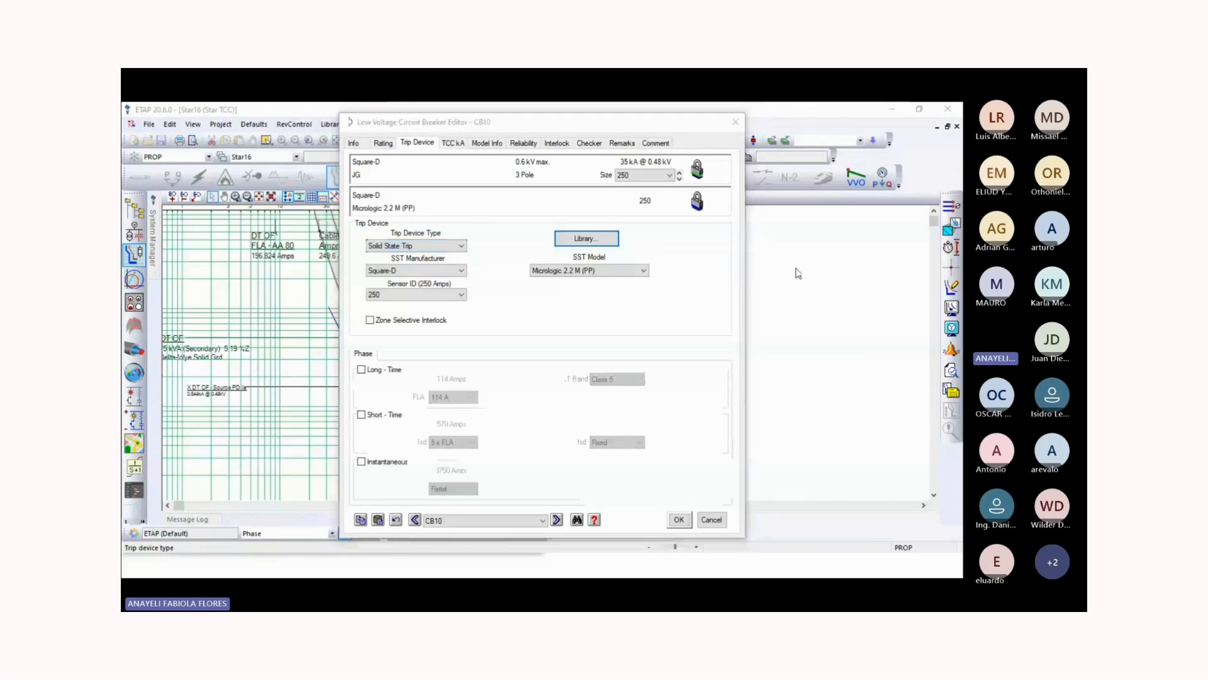
click(679, 520)
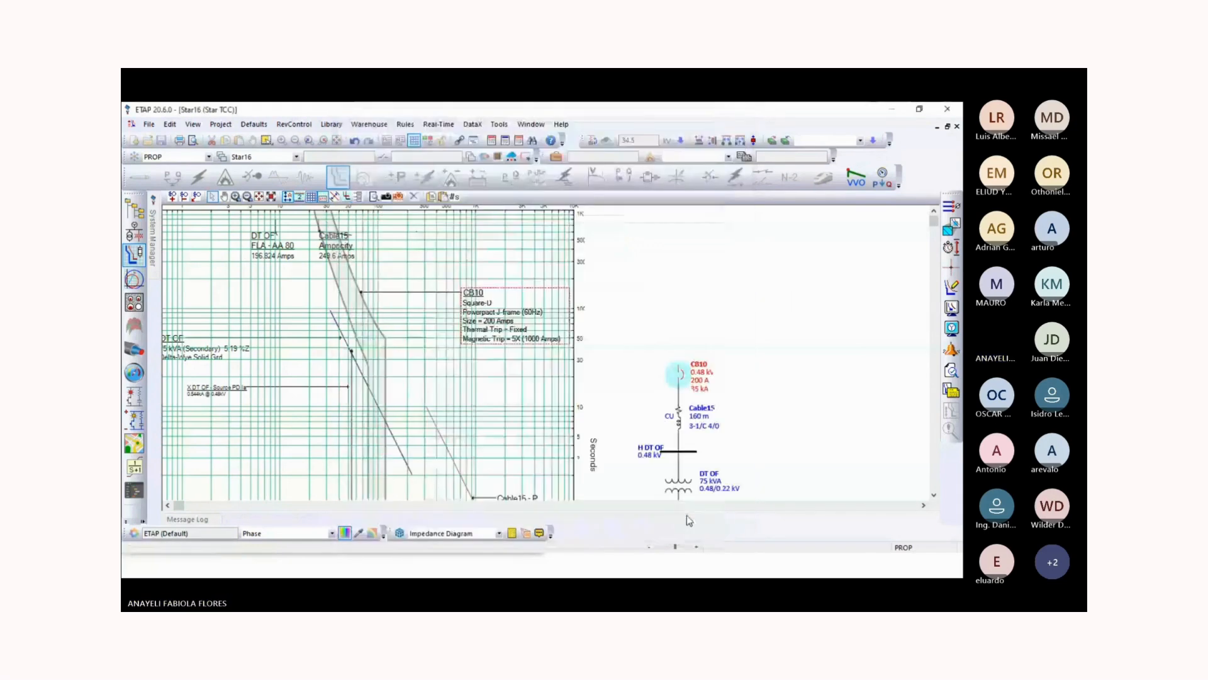
Step: Open the breaker photo from the course folder, examine its trip unit model and dial settings, and return to ETAP
click(892, 110)
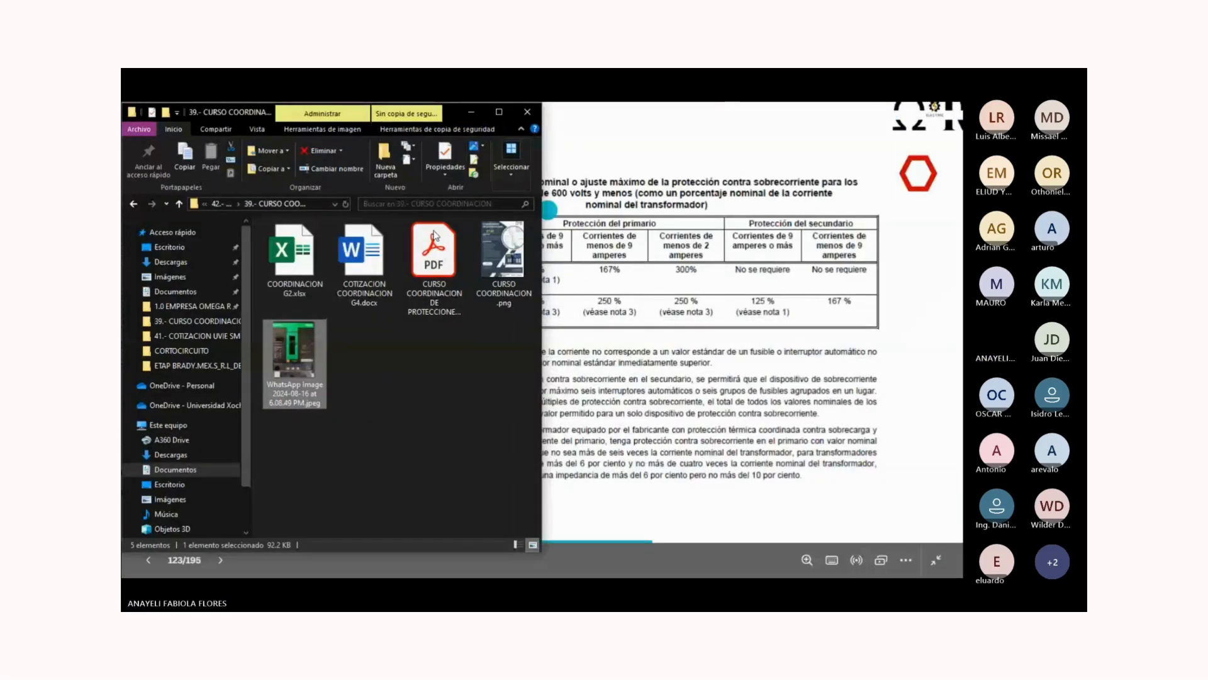
double_click(295, 361)
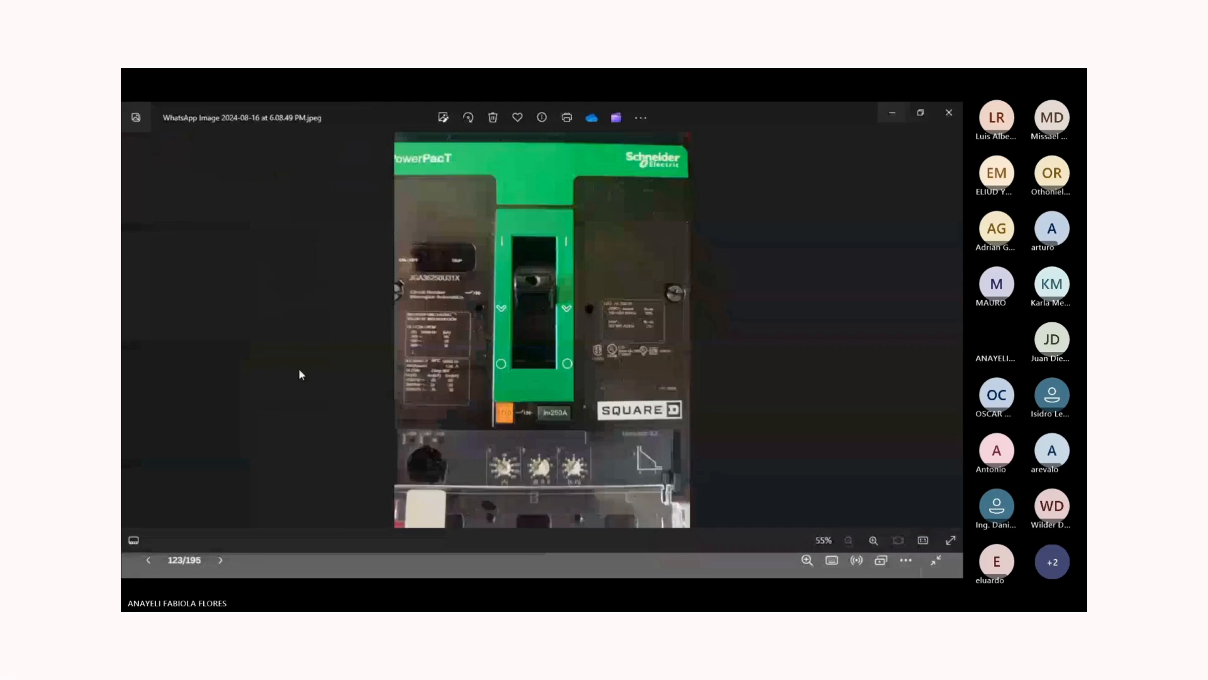
scroll(660, 478, up, 5)
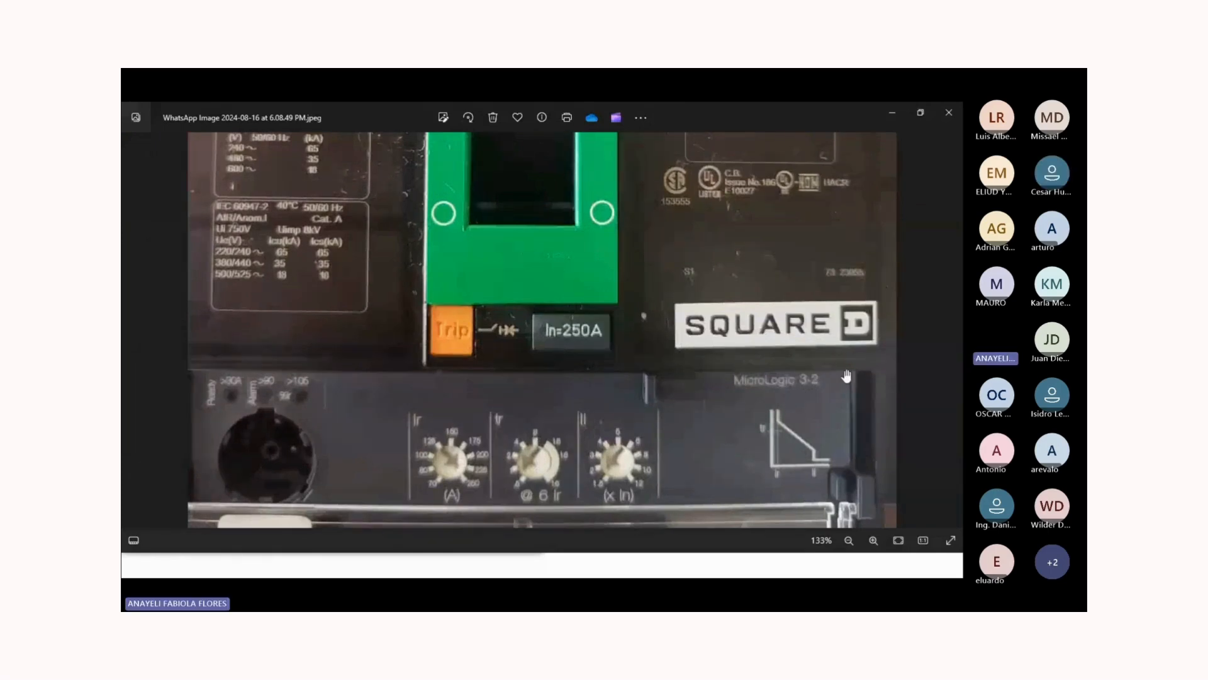
double_click(883, 122)
click(557, 153)
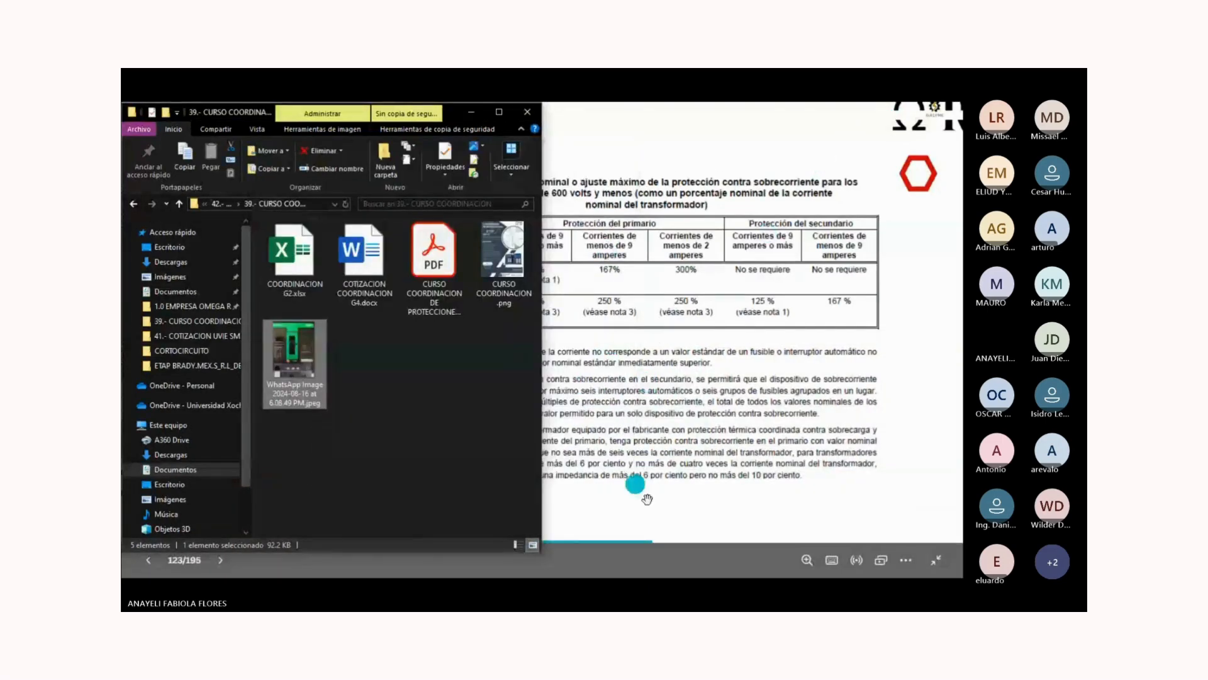
click(937, 561)
click(746, 566)
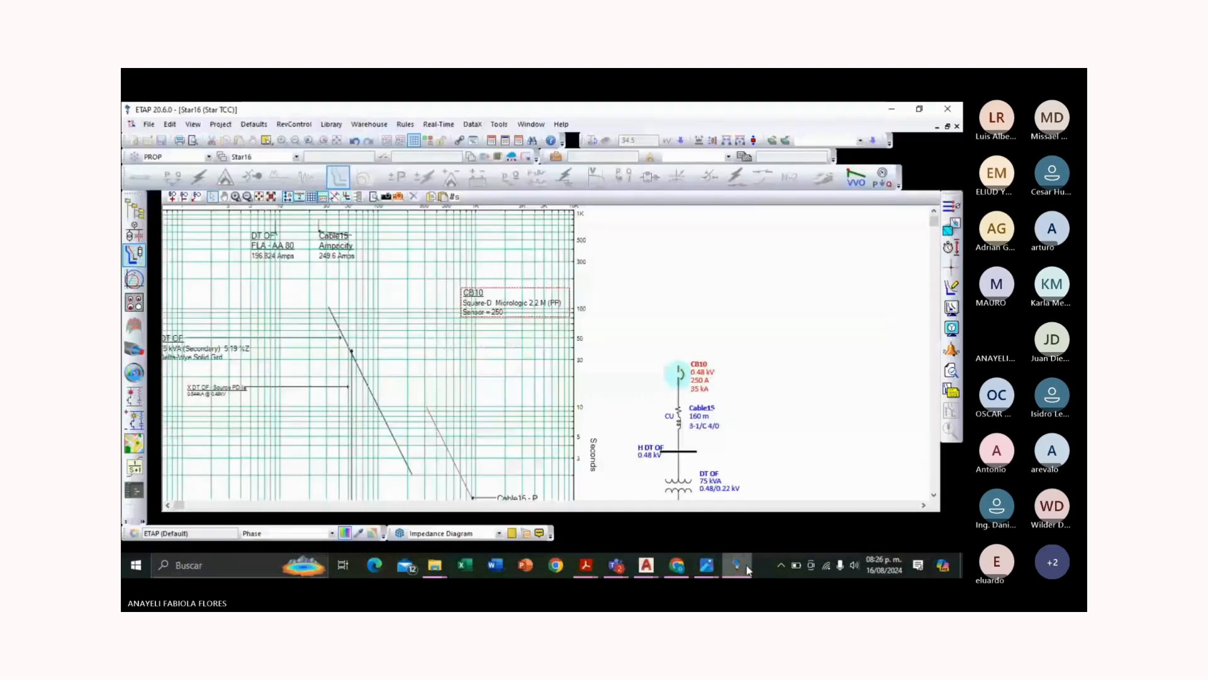
Step: Set CB10's solid-state trip model to Micrologic 3.2 (PP) and apply it
double_click(683, 378)
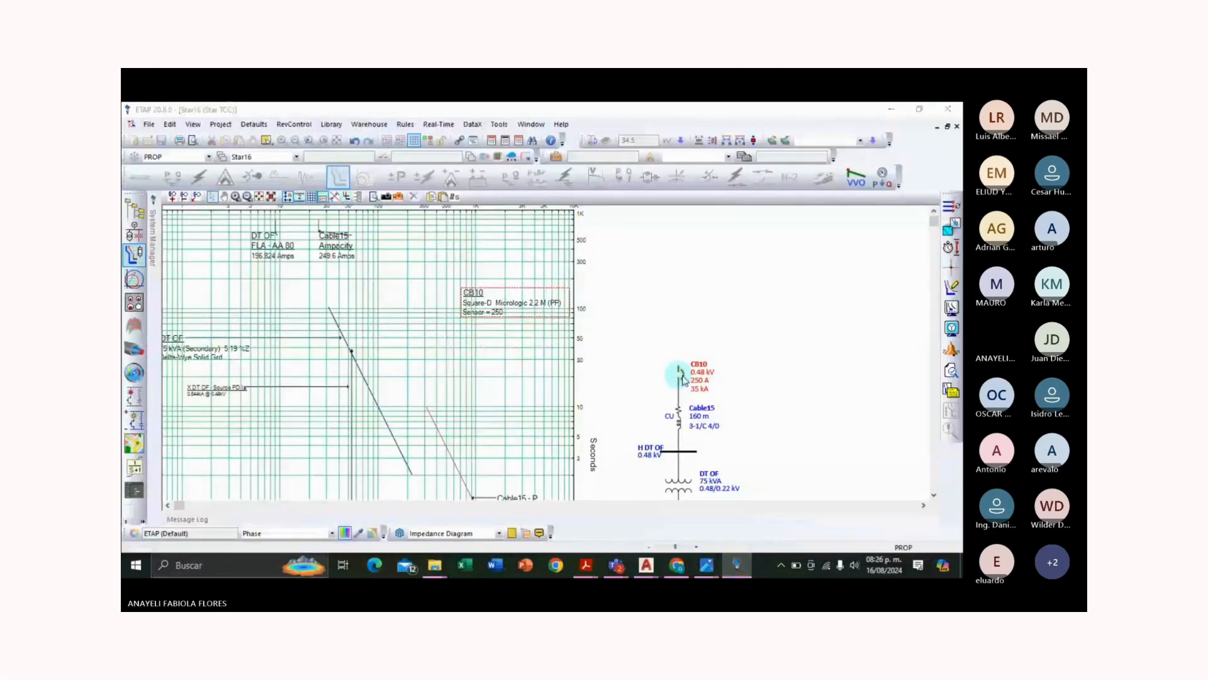
click(599, 269)
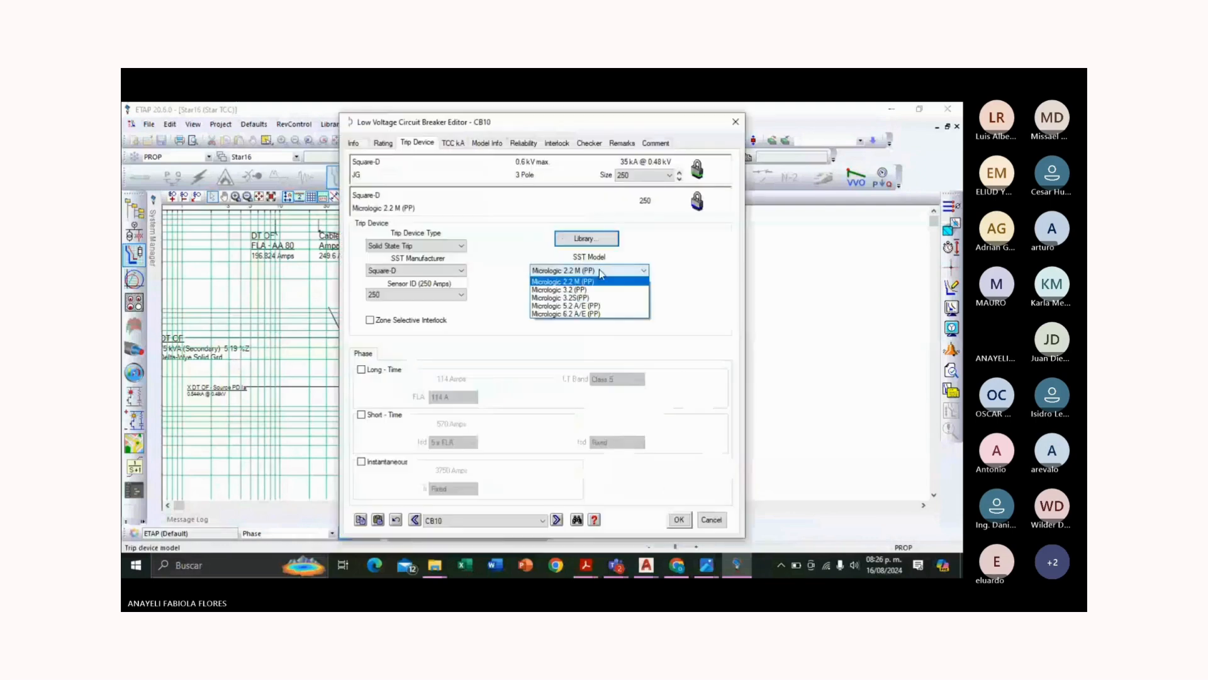
click(588, 290)
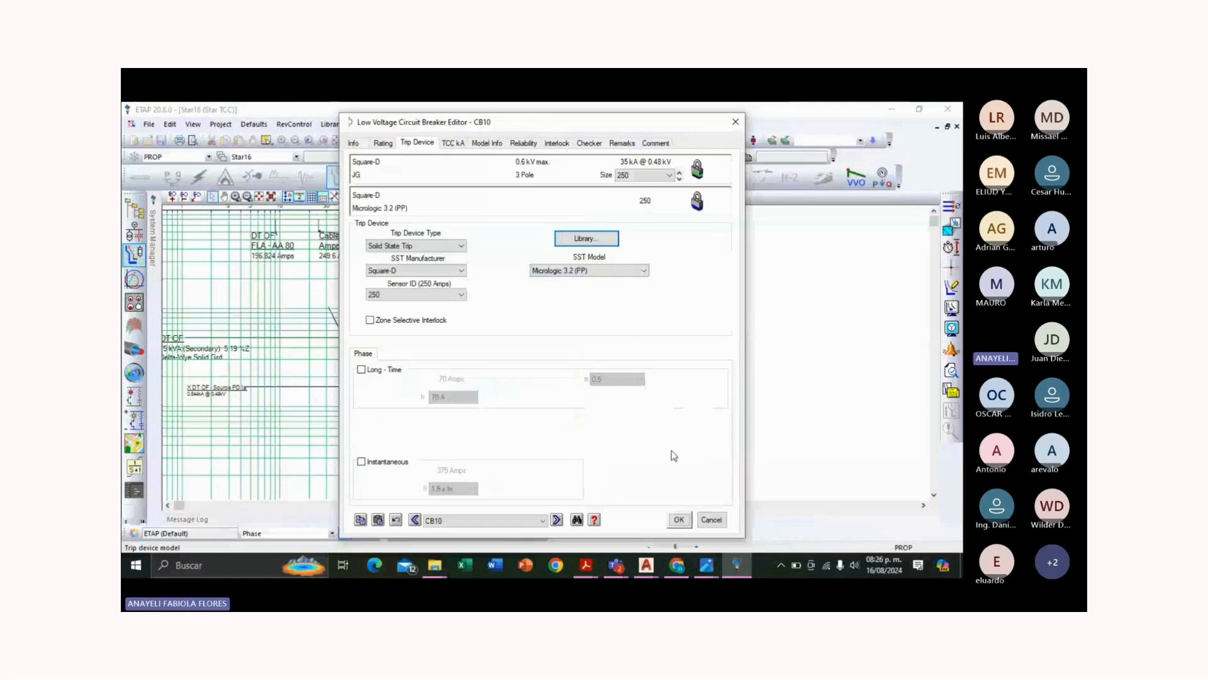
click(680, 520)
click(755, 381)
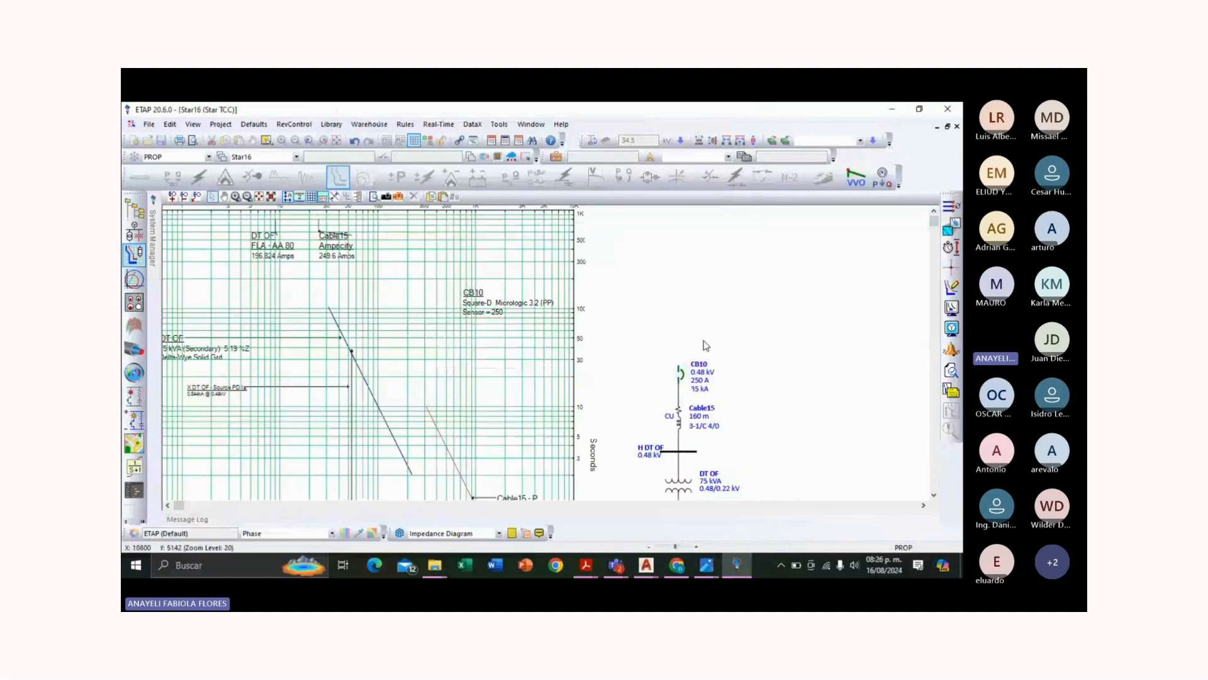
Step: Open CB10's trip device settings, examine the Ir dial in the breaker photo, and return to the settings
scroll(709, 298, down, 5)
scroll(667, 322, up, 3)
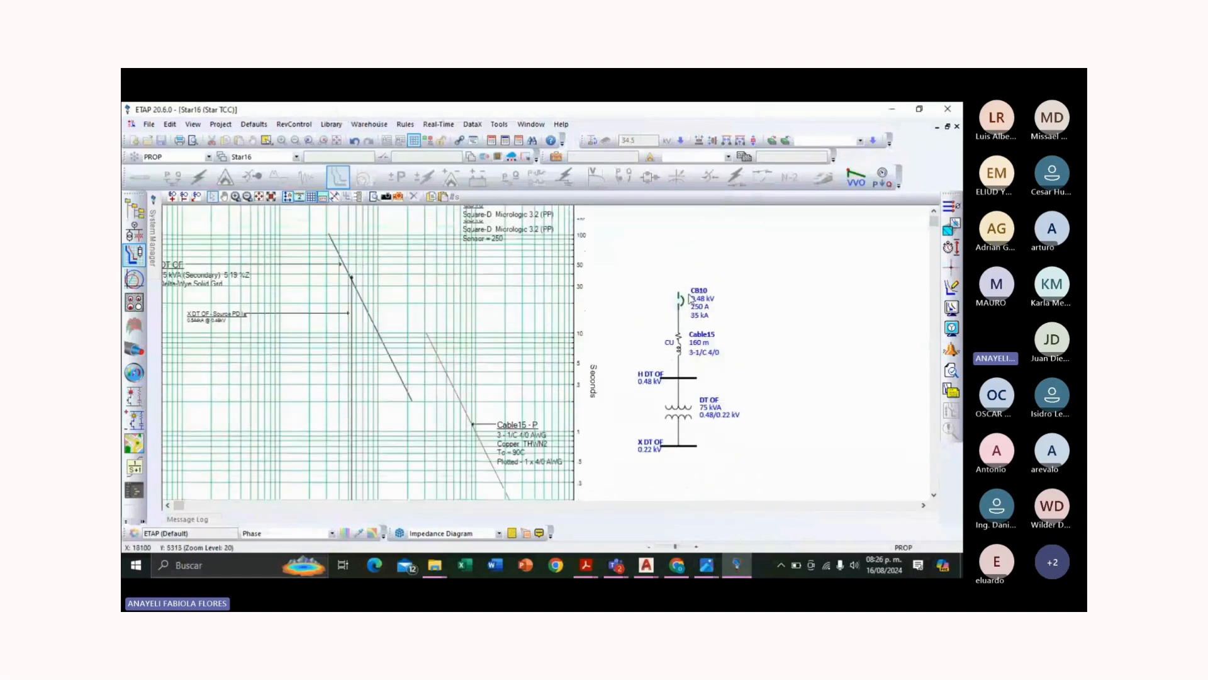
click(682, 335)
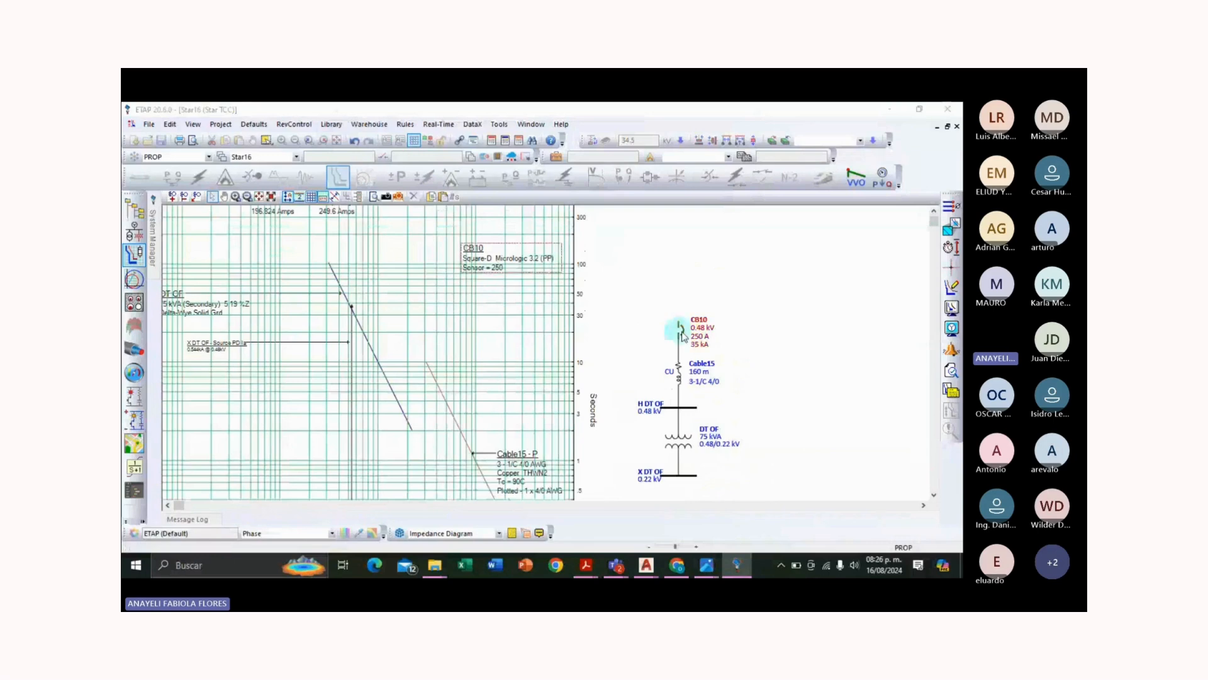
double_click(683, 337)
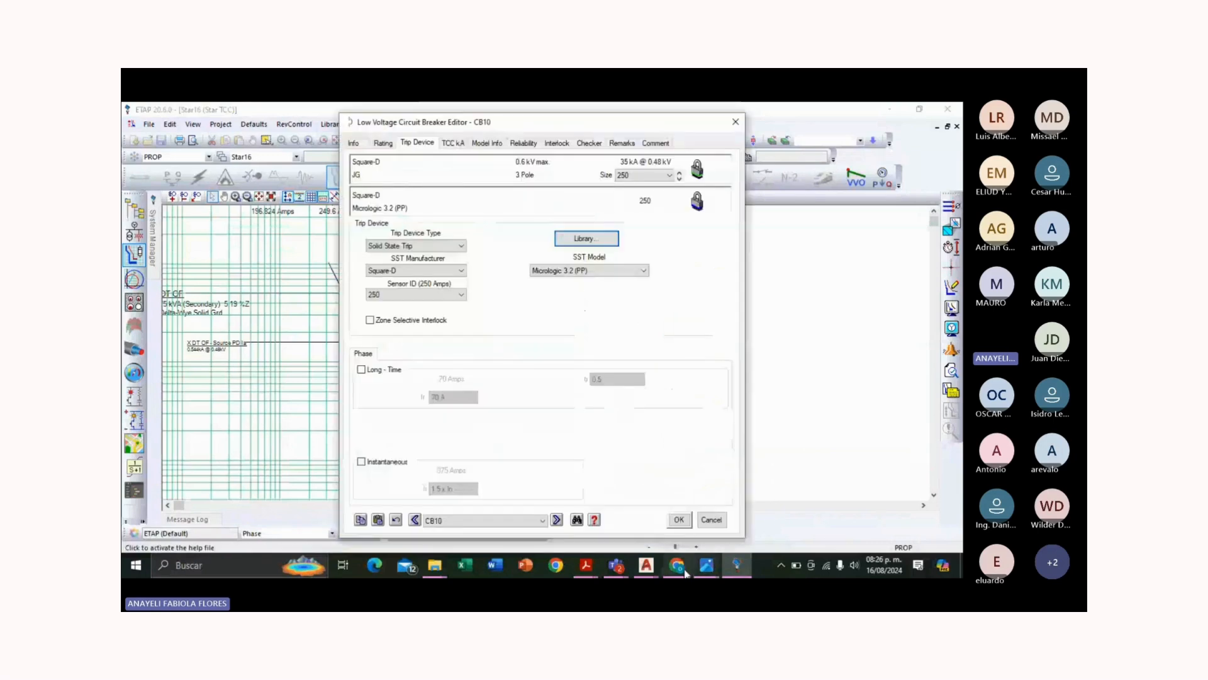
mouse_move(705, 569)
click(723, 497)
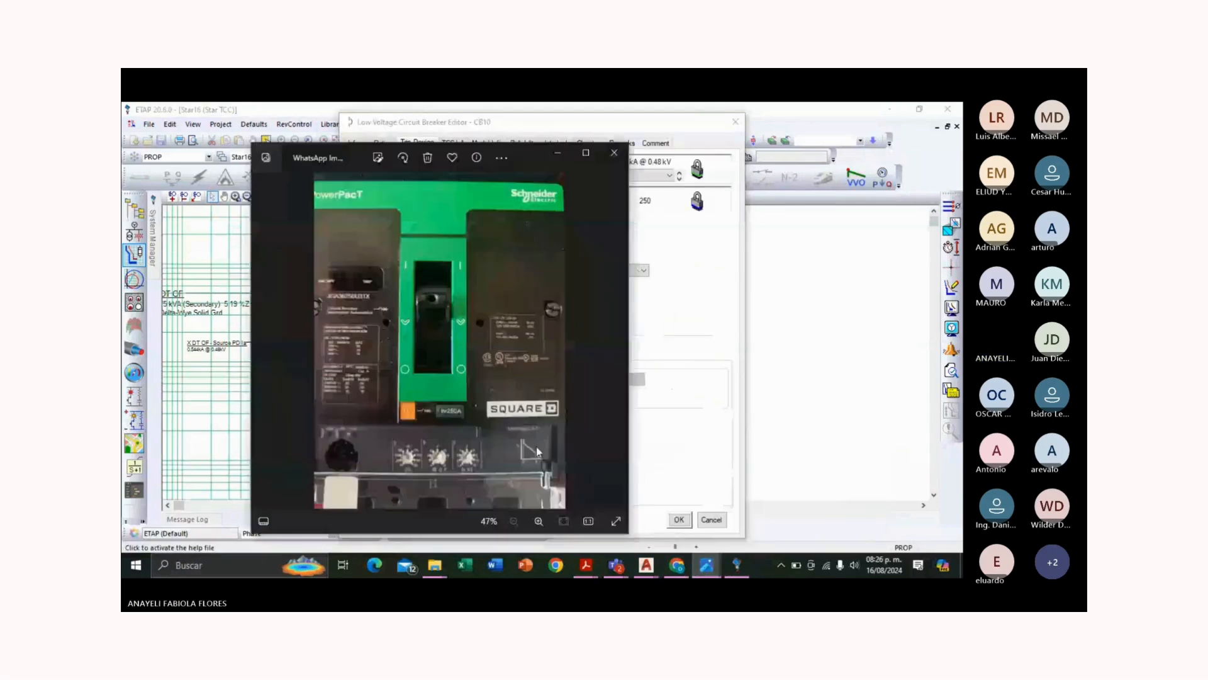
scroll(403, 485, up, 5)
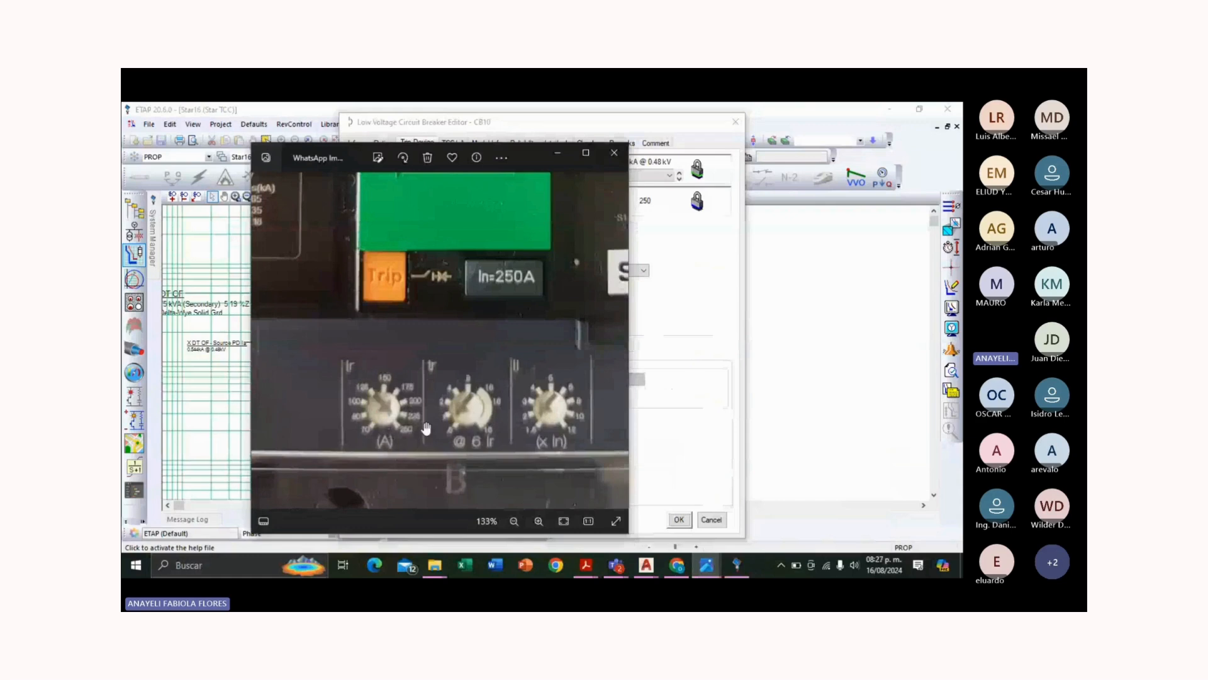
click(681, 348)
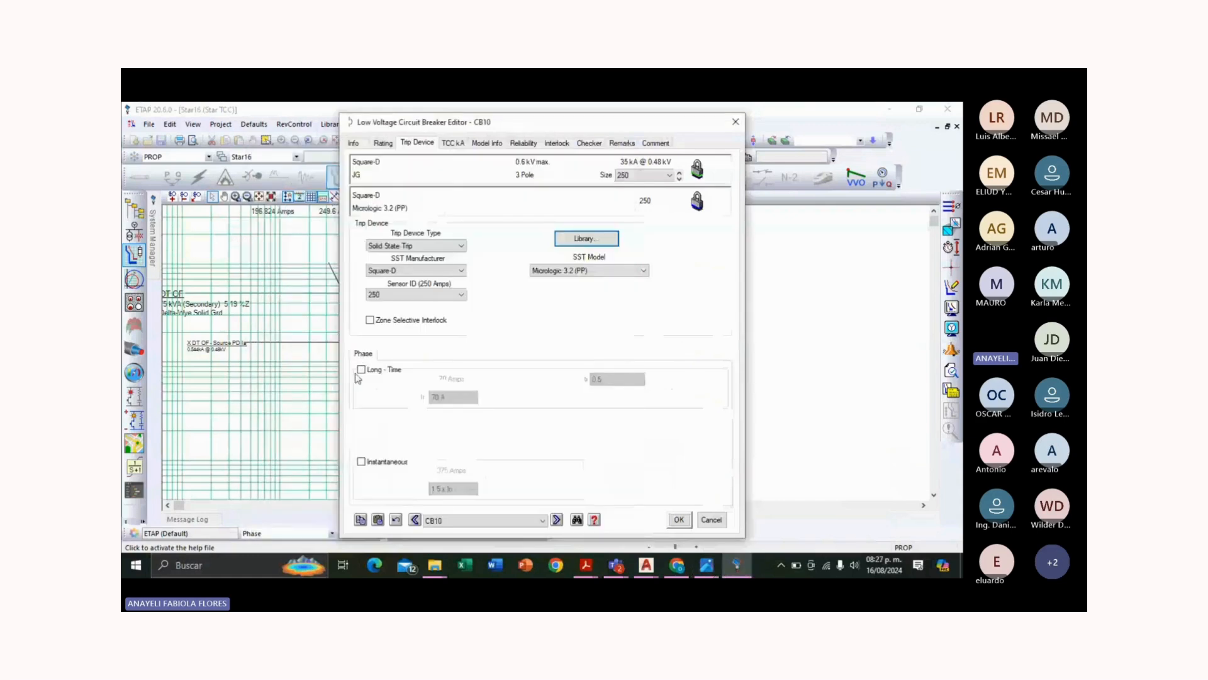
Step: Enable CB10's phase long-time element and set its Ir pickup to 250 A
click(361, 370)
click(452, 398)
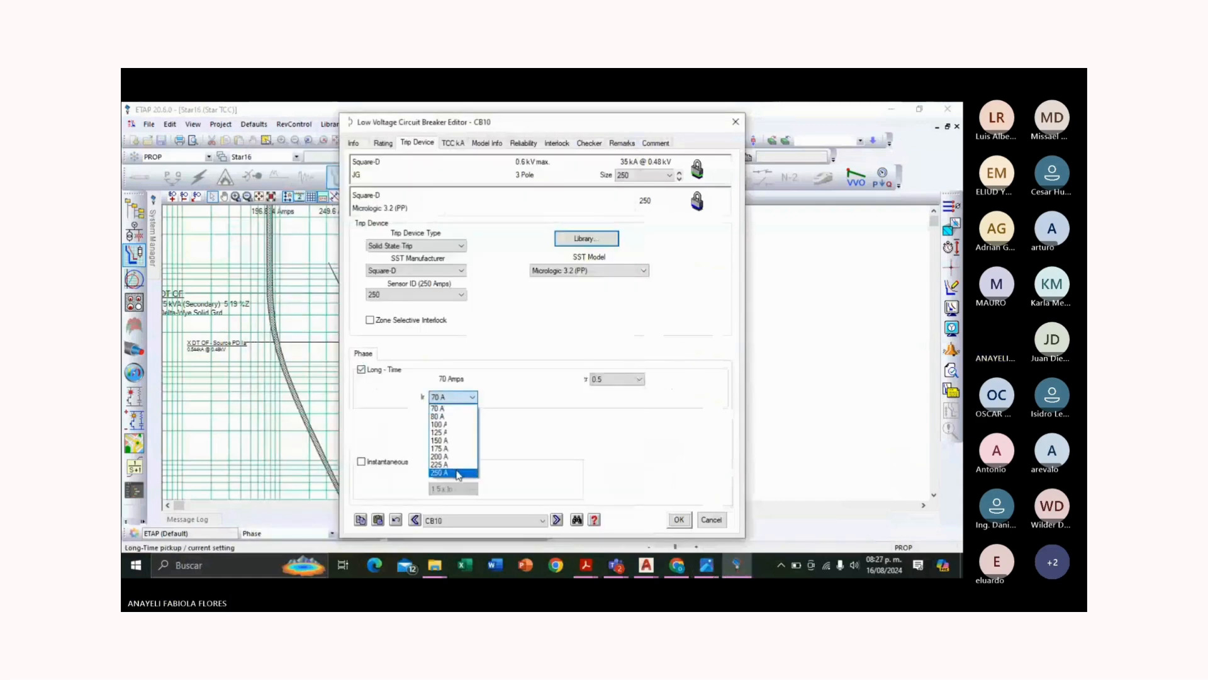
click(459, 475)
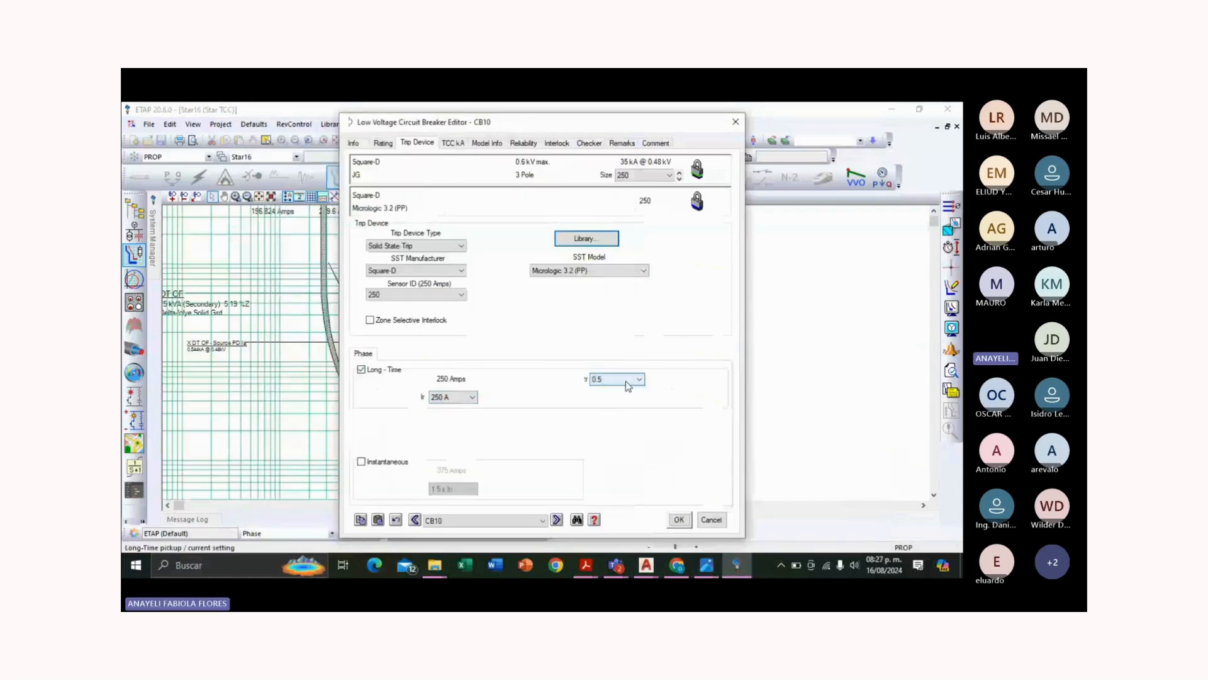
Step: Check the tr and Ii dials in the breaker photo, and enable CB10's instantaneous element at 1.5 x In
click(704, 566)
click(834, 511)
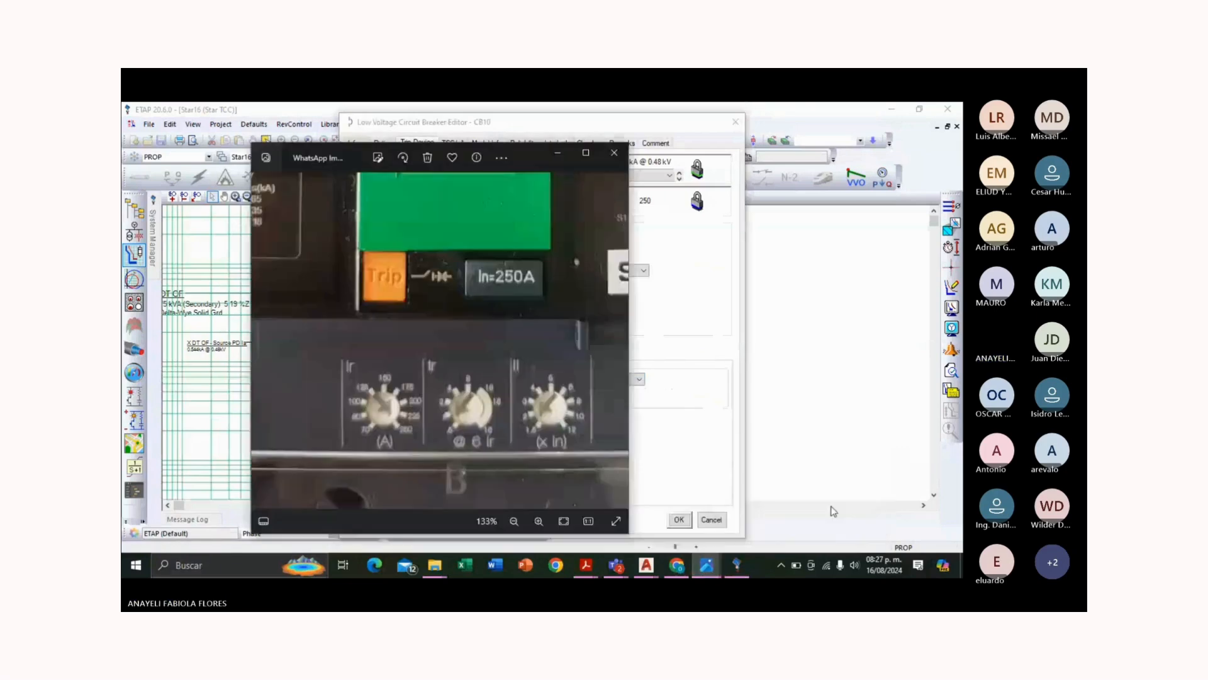
scroll(582, 451, up, 2)
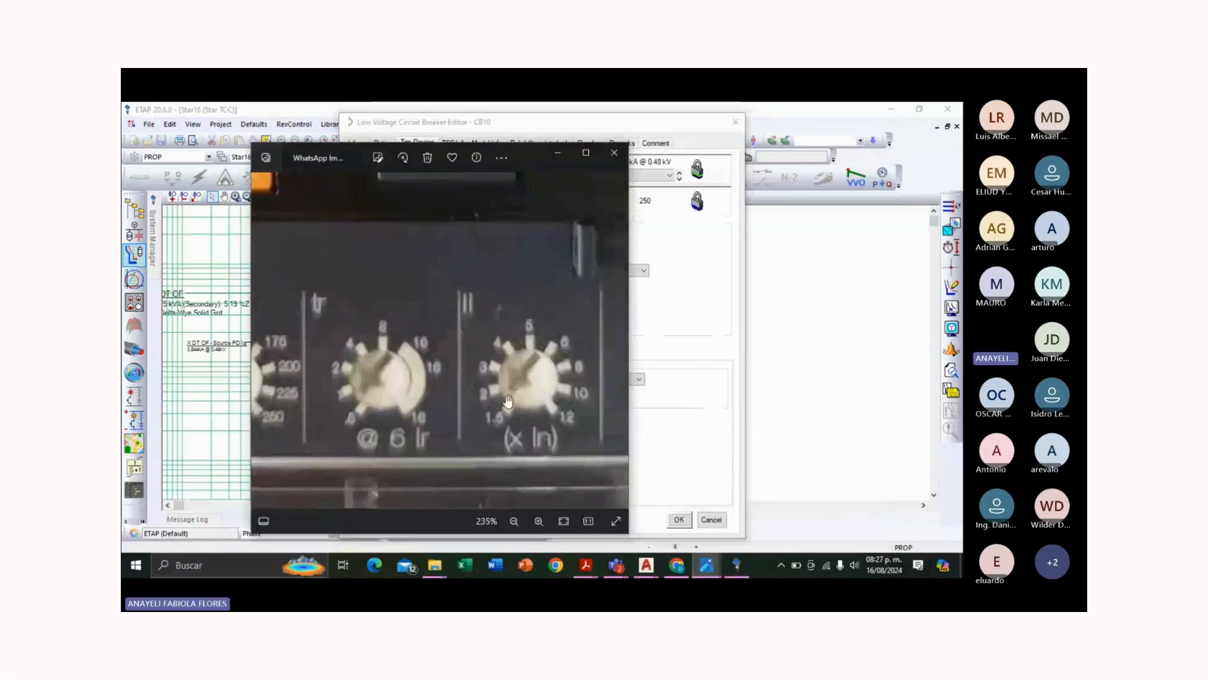
click(680, 394)
click(362, 462)
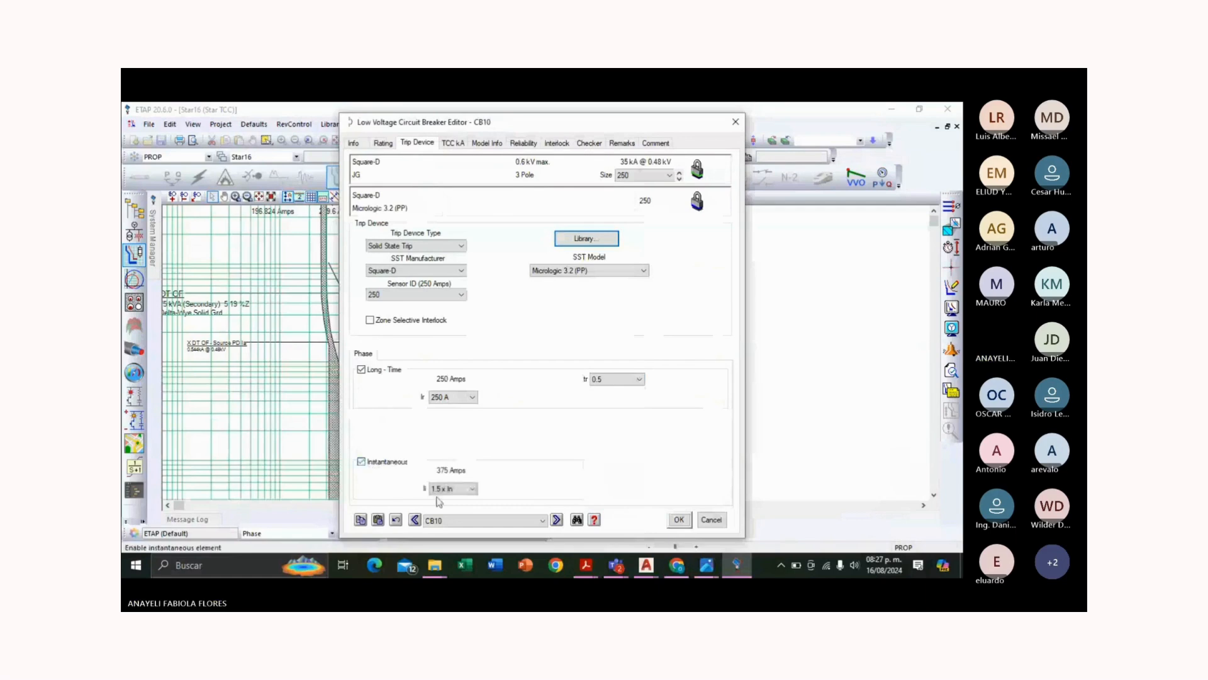
click(679, 519)
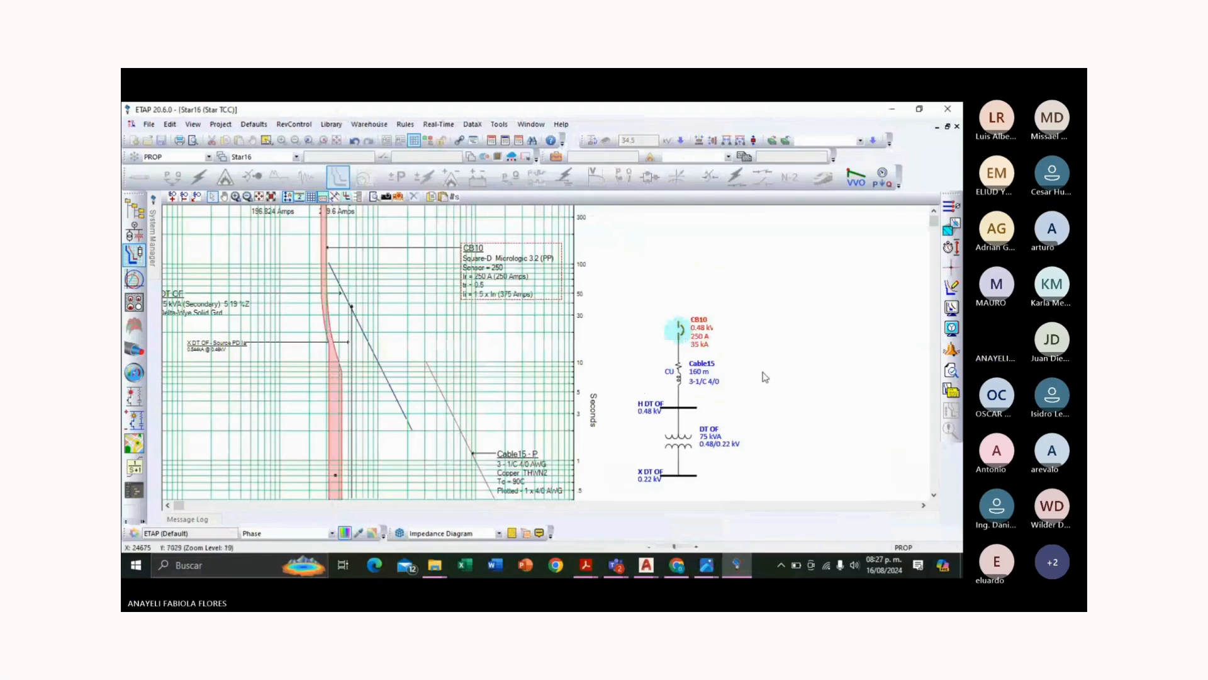
Step: Examine CB10's trip curve on the Star16 plot against the DT OF damage curve and the X DT OF arcing current line
scroll(783, 377, down, 1)
scroll(725, 382, down, 2)
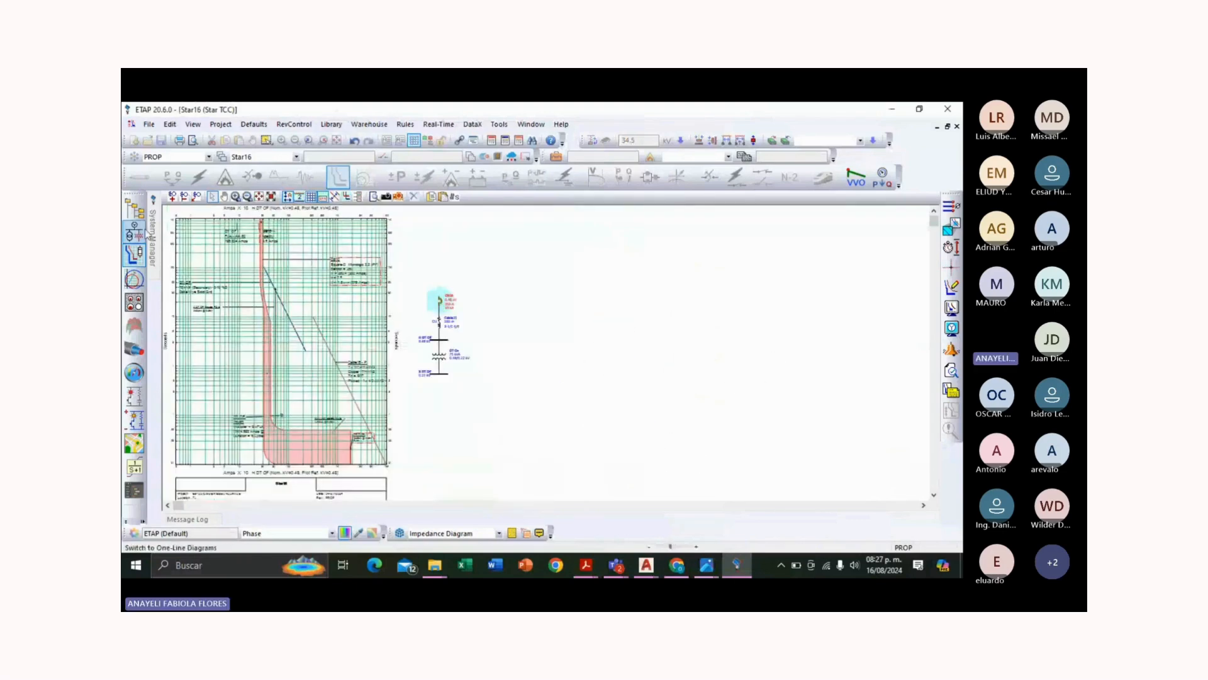
scroll(167, 220, up, 2)
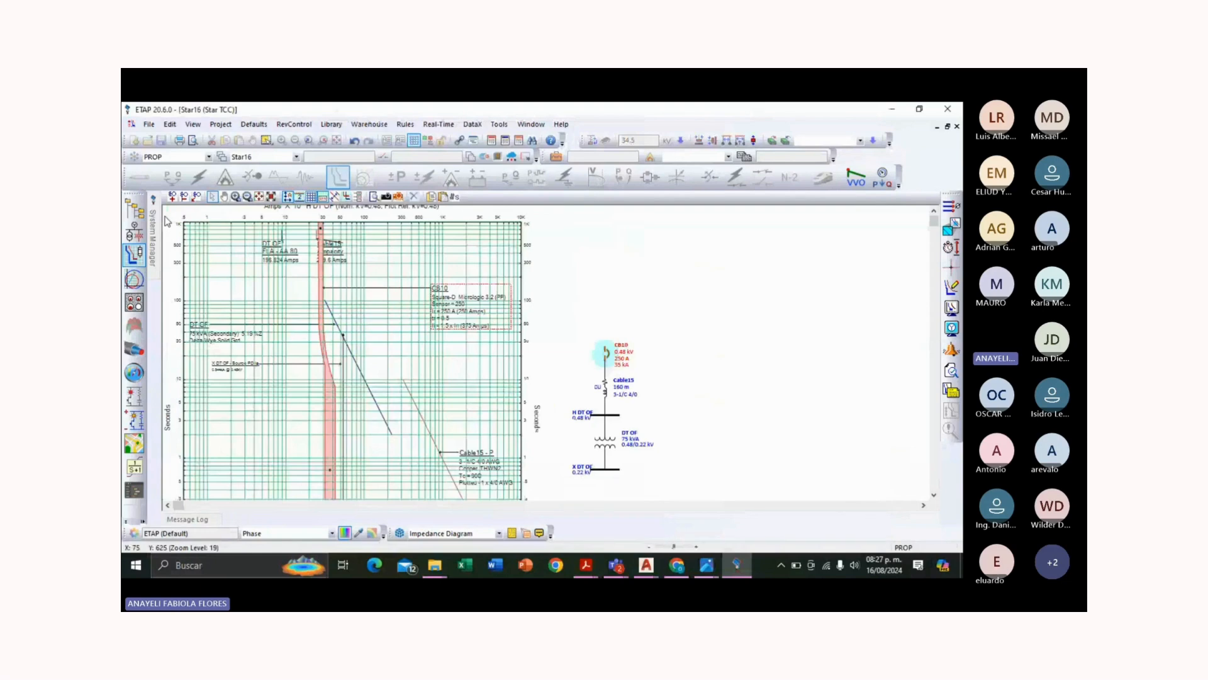
scroll(445, 357, down, 2)
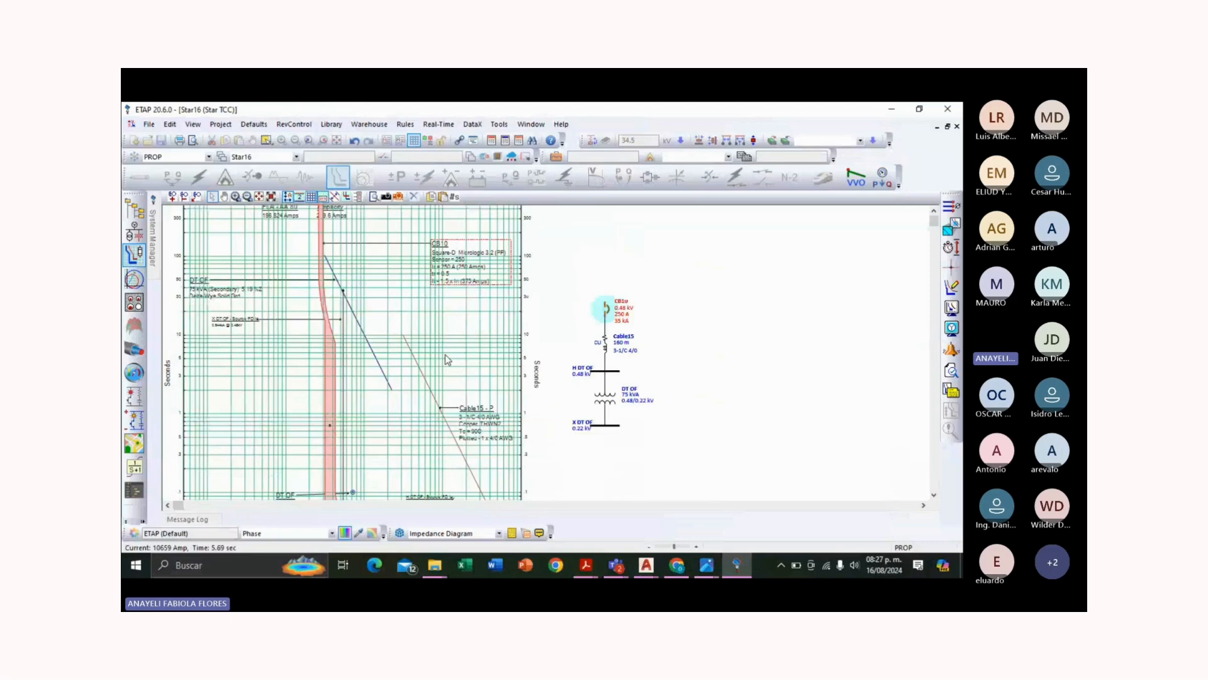
click(462, 346)
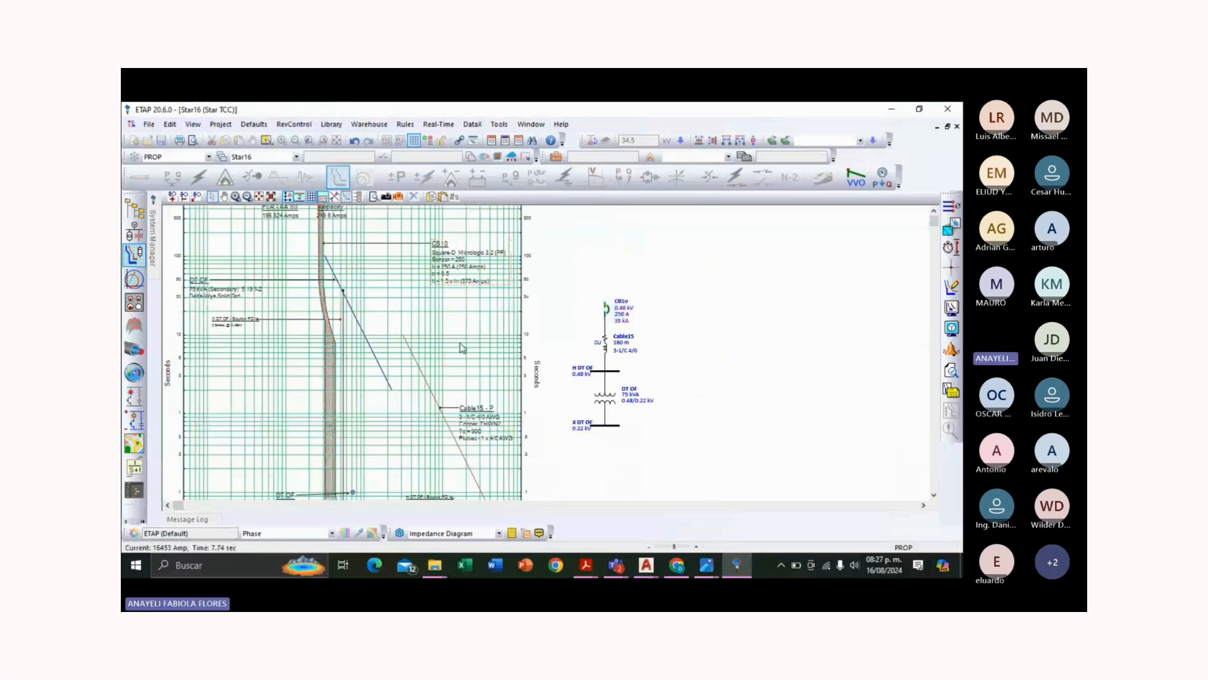
scroll(462, 347, down, 2)
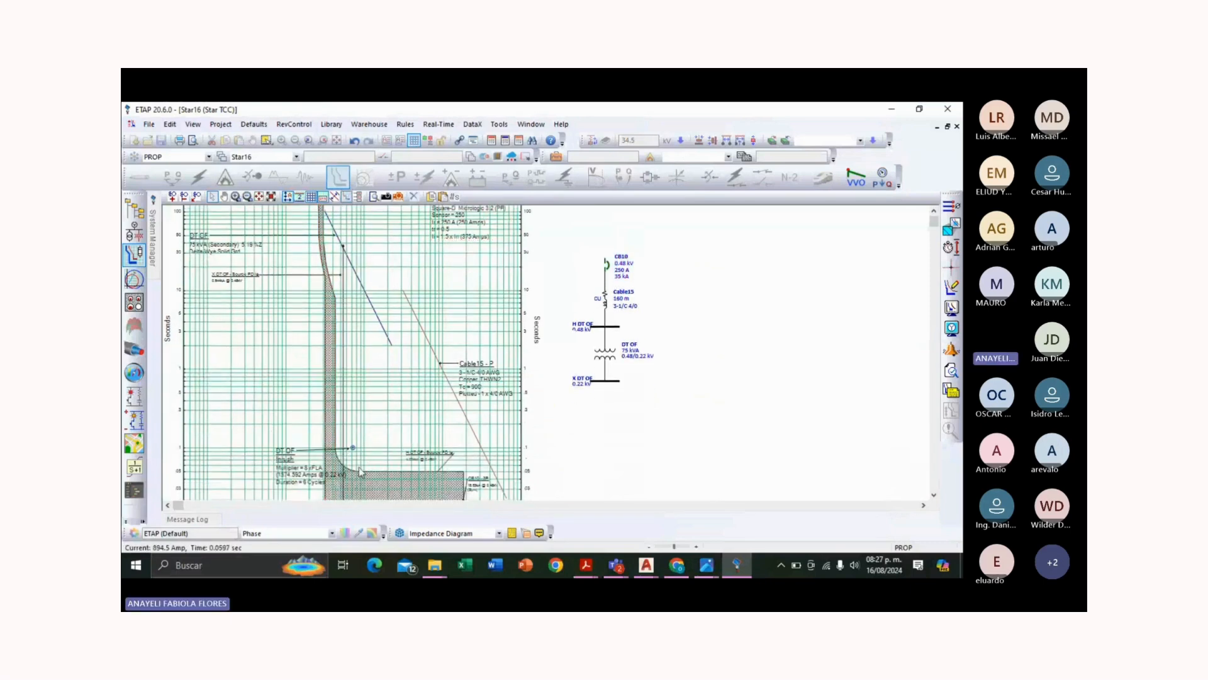
click(345, 403)
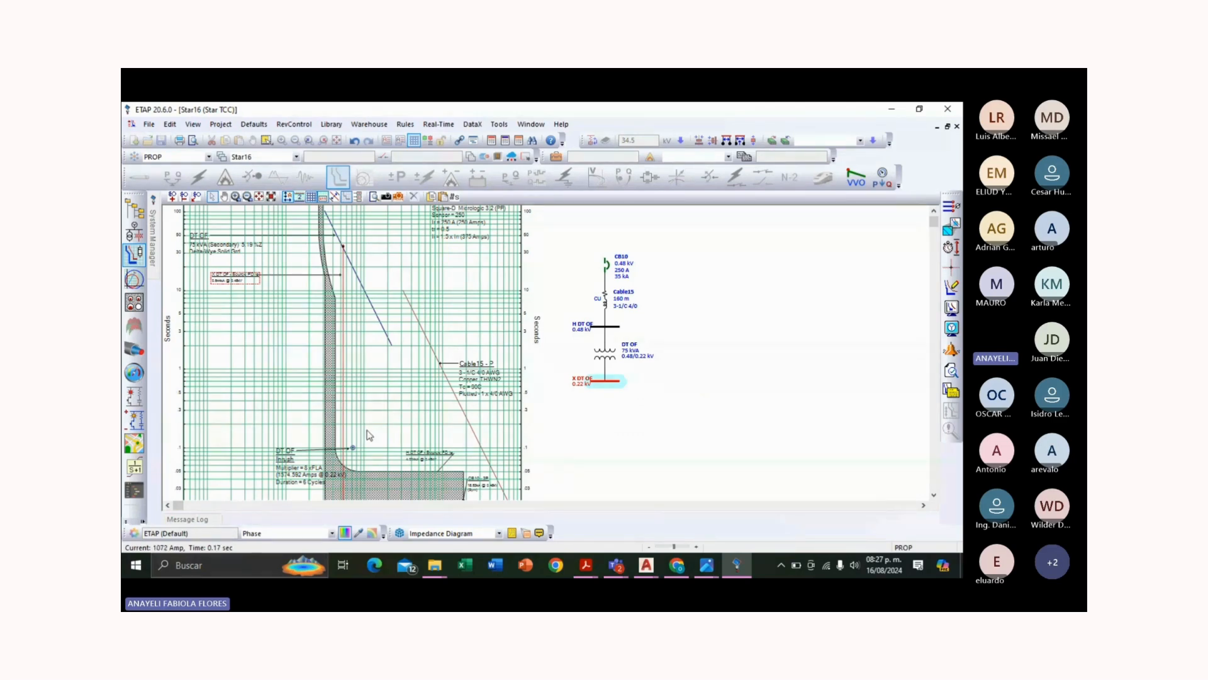
scroll(369, 436, up, 3)
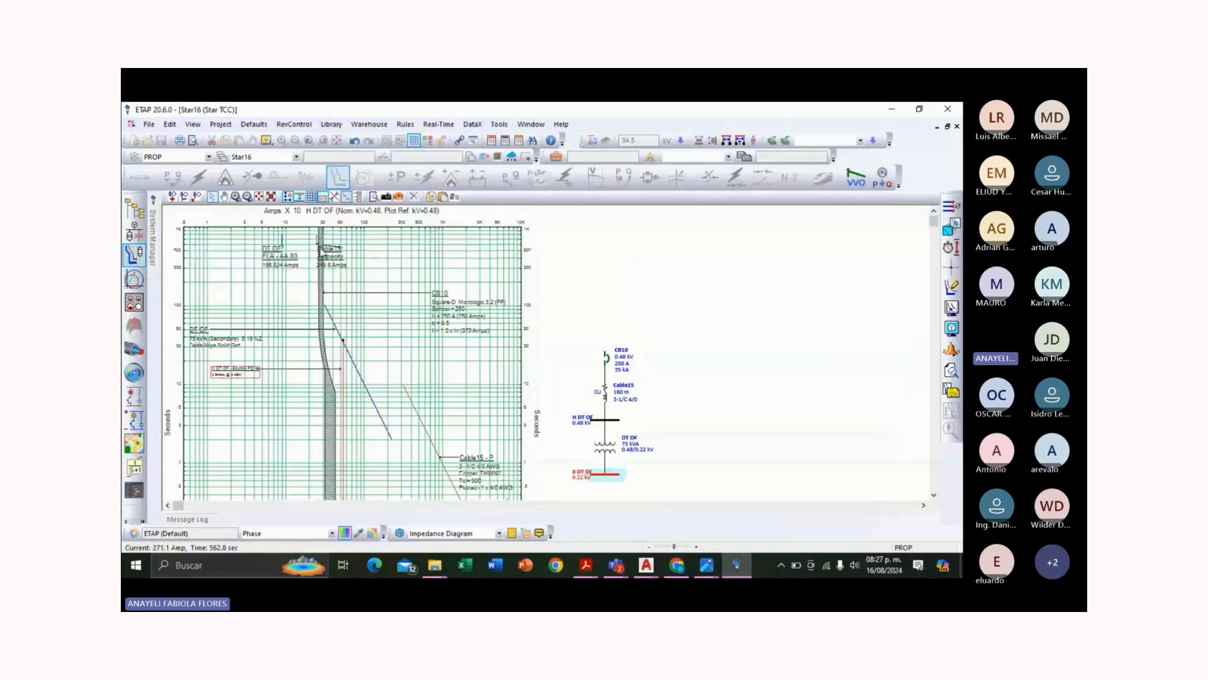
click(340, 338)
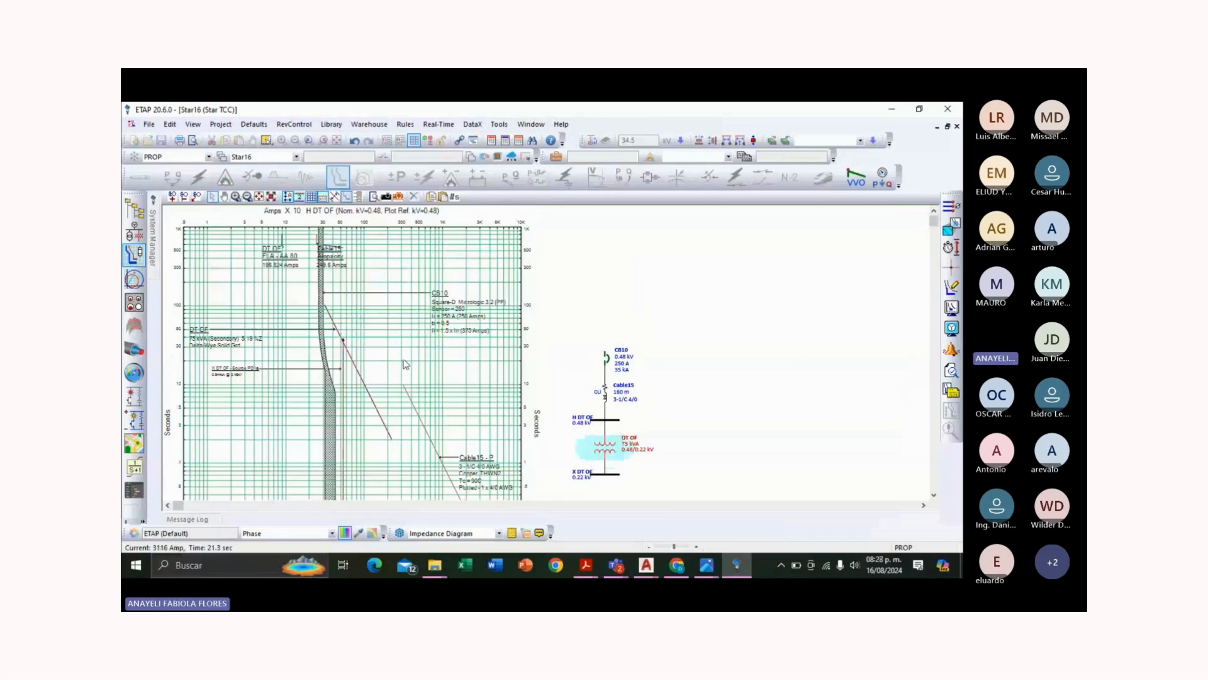
Step: Examine the DT OF inrush point and the Cable15 damage curve relative to CB10's trip band
scroll(406, 363, down, 3)
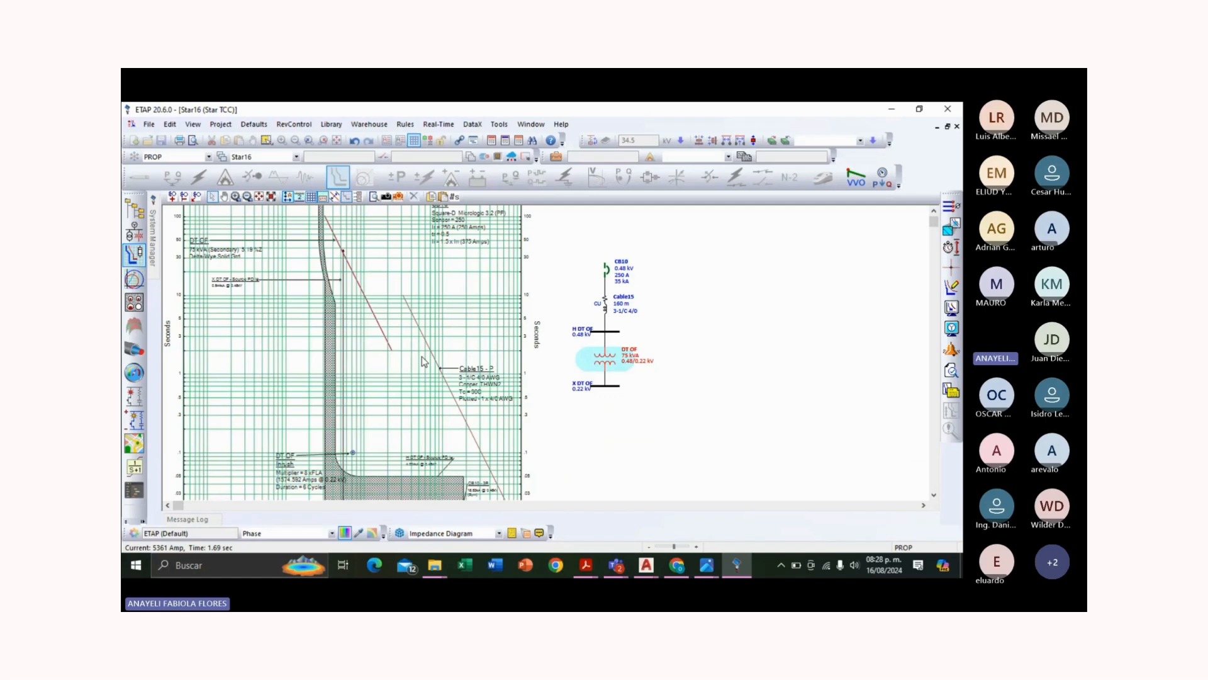
scroll(403, 378, down, 2)
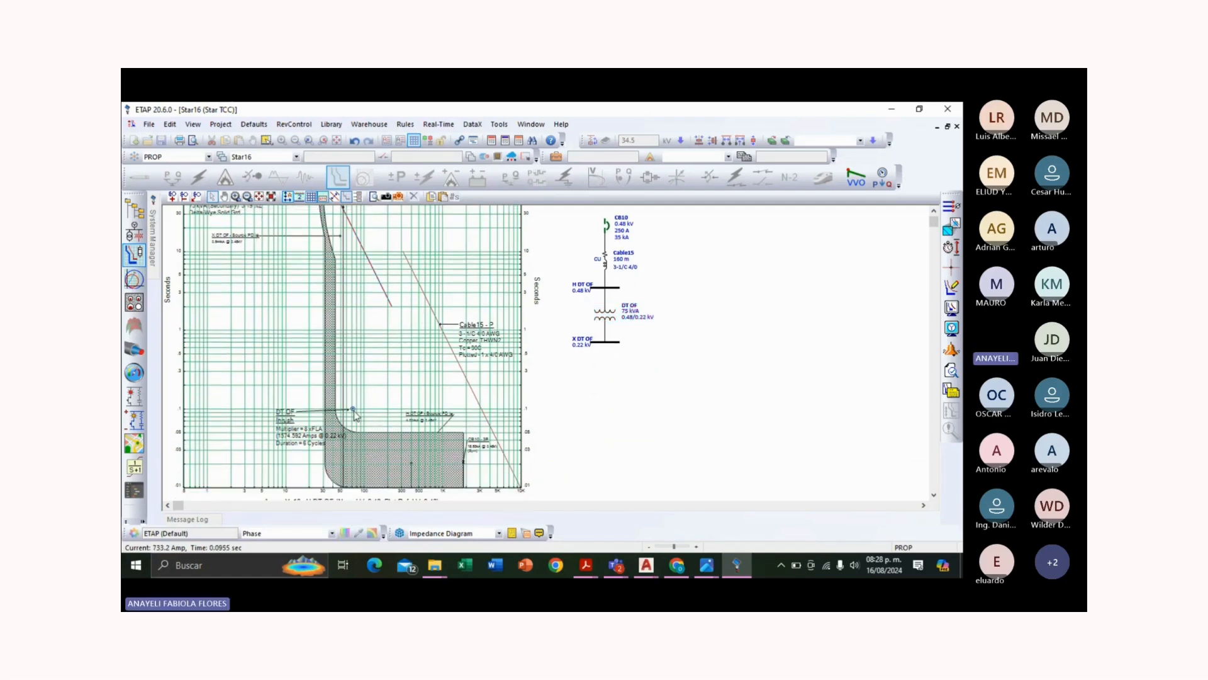
click(353, 410)
scroll(277, 440, up, 3)
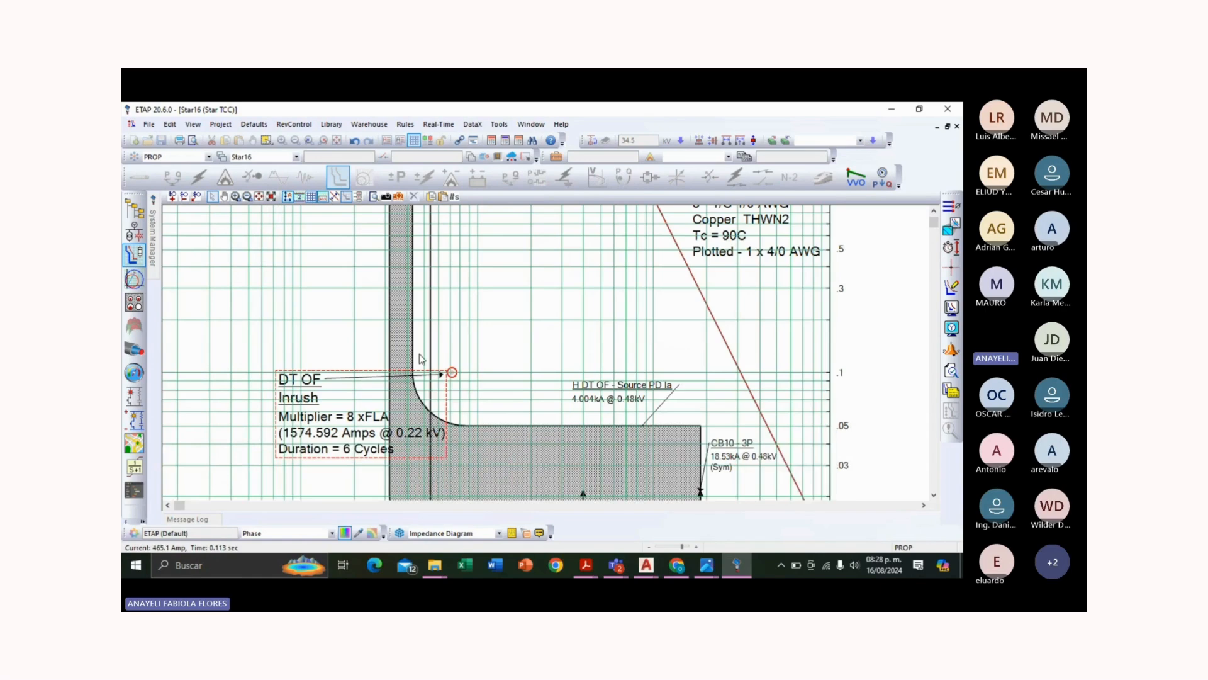
mouse_move(415, 360)
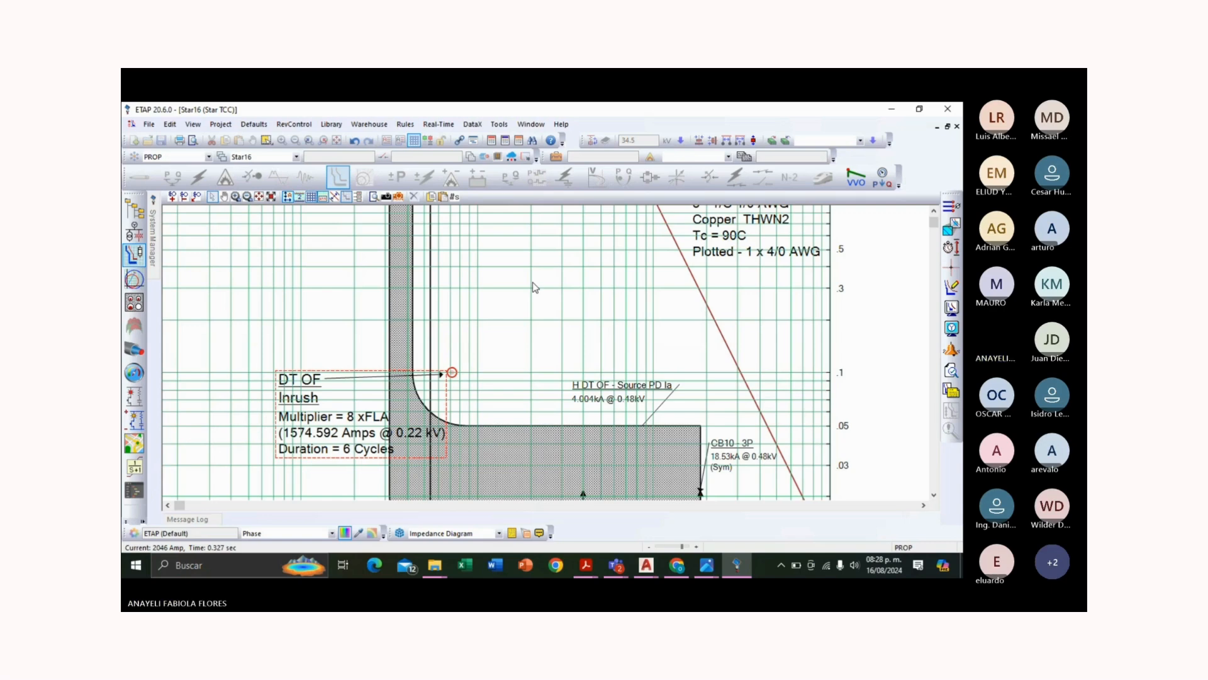
scroll(526, 338, down, 1)
scroll(486, 333, up, 3)
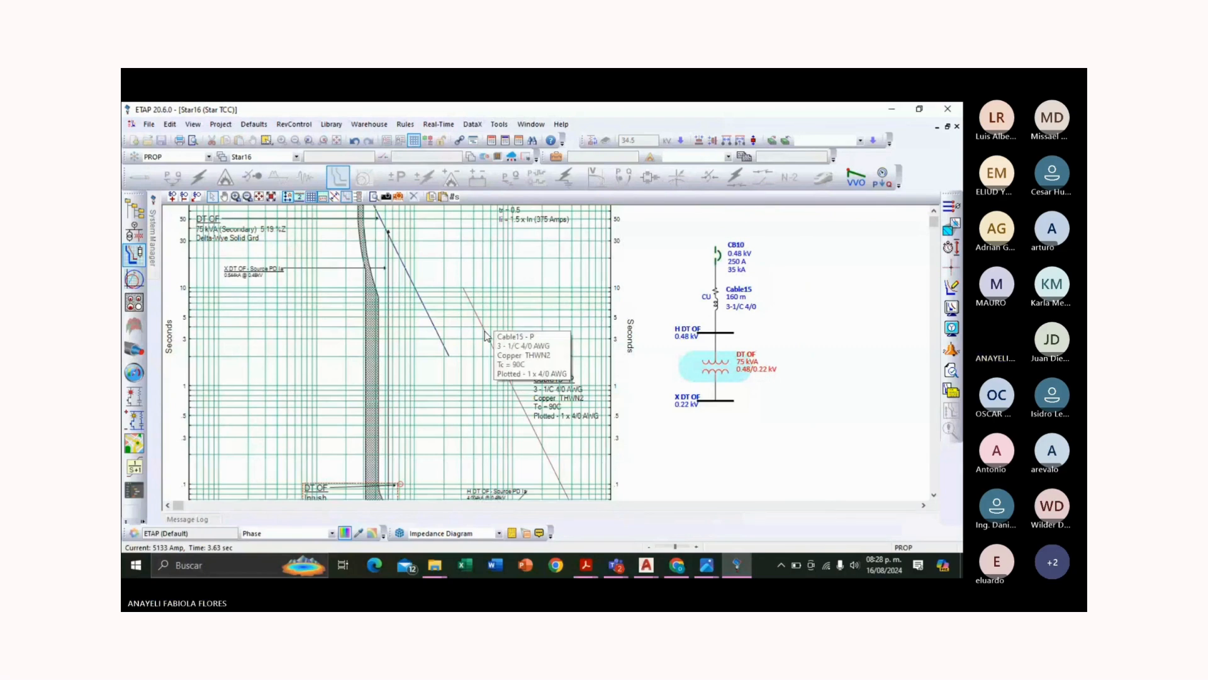
scroll(486, 335, up, 1)
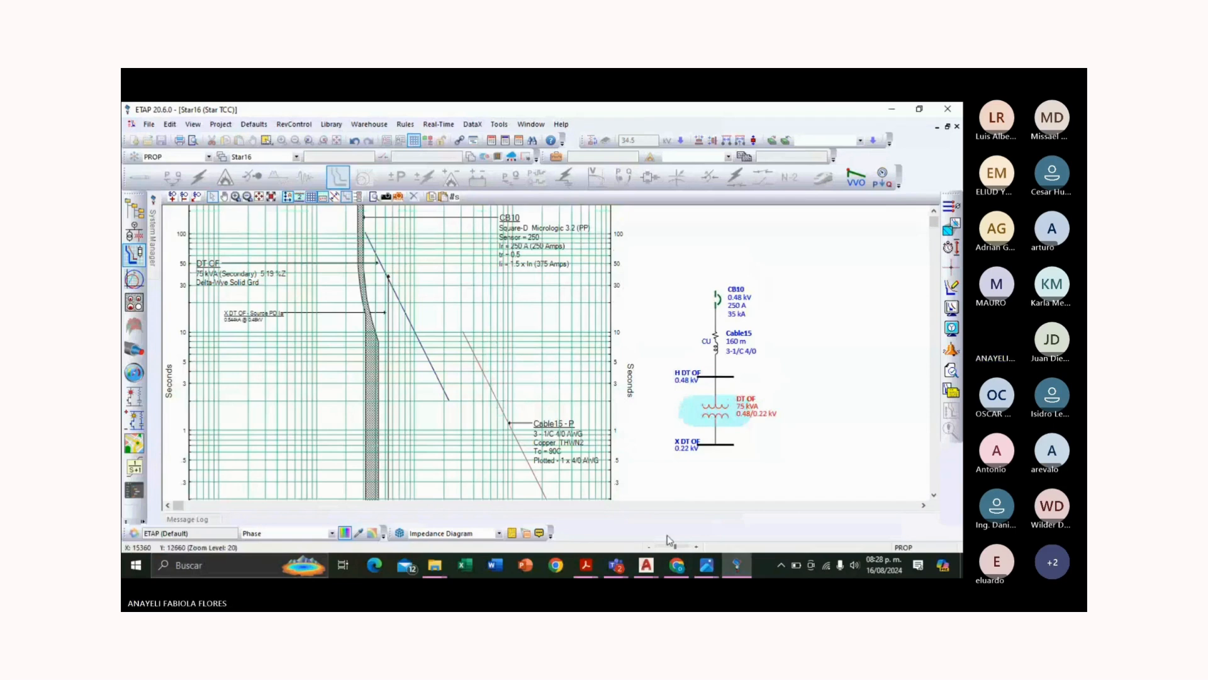
Step: Switch to the Canva course presentation and review Table 450-3(b) on transformer overcurrent protection in full screen
click(675, 568)
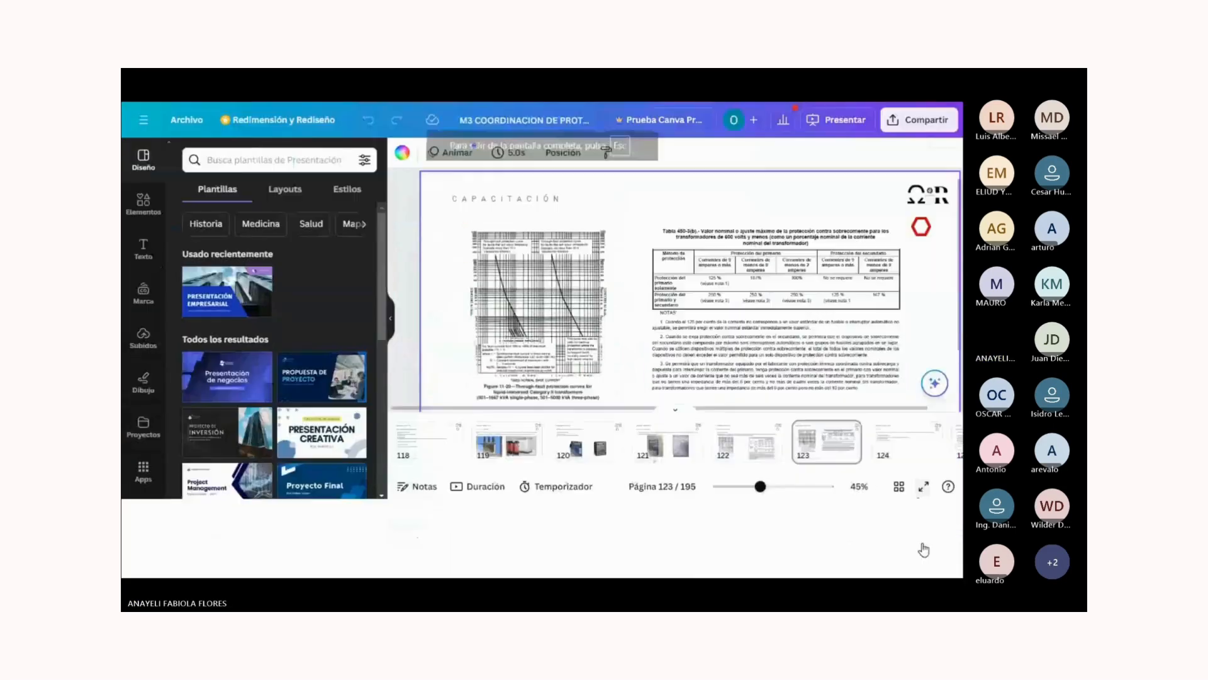
click(923, 539)
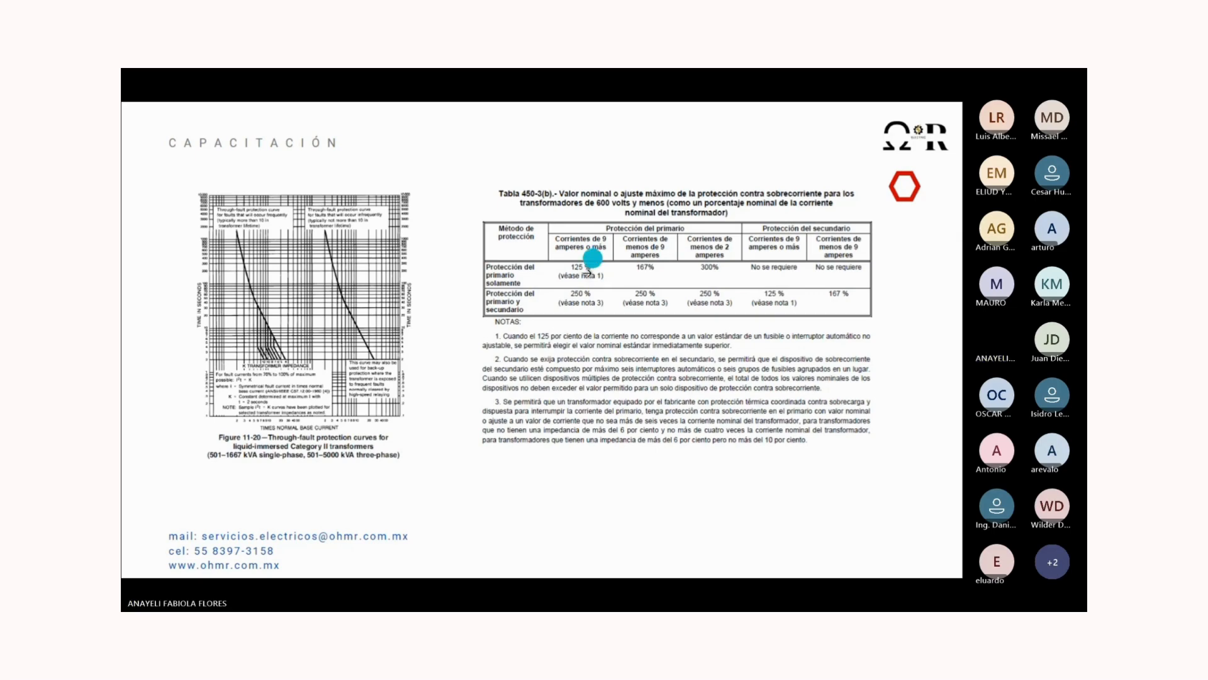
key(Escape)
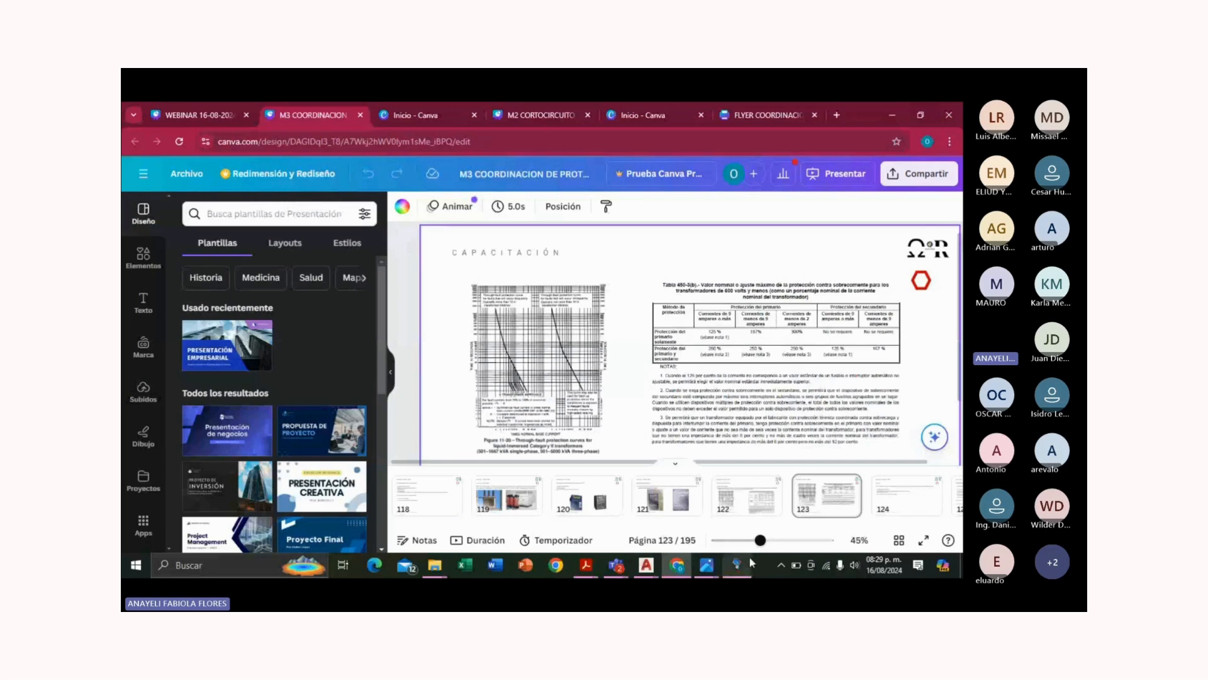
Step: Open the Google calculator in a new browser tab by searching for "calculadora"
click(837, 116)
click(489, 354)
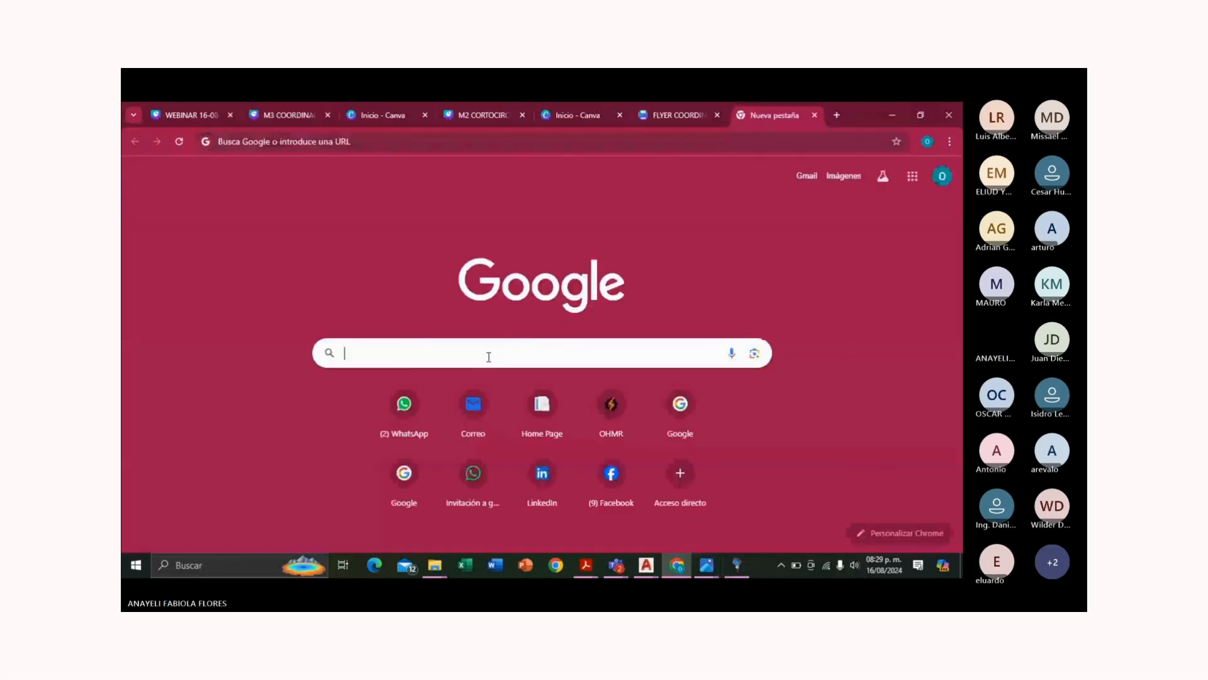
text(CALC)
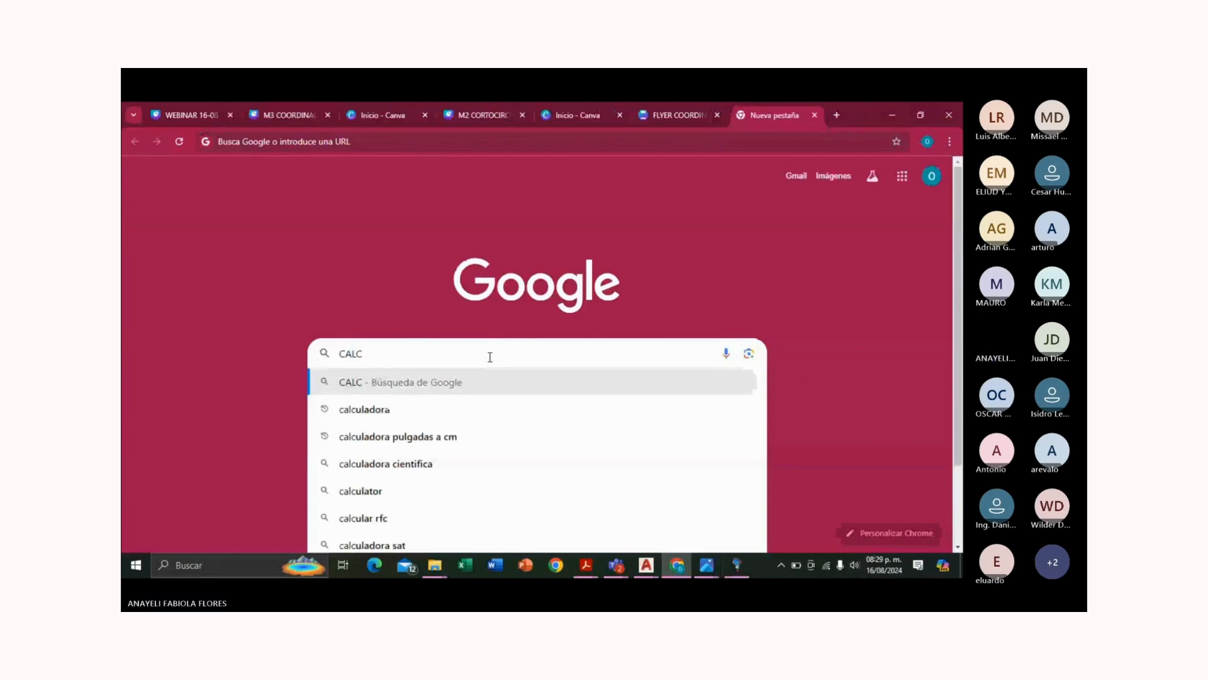
key(Down)
key(Return)
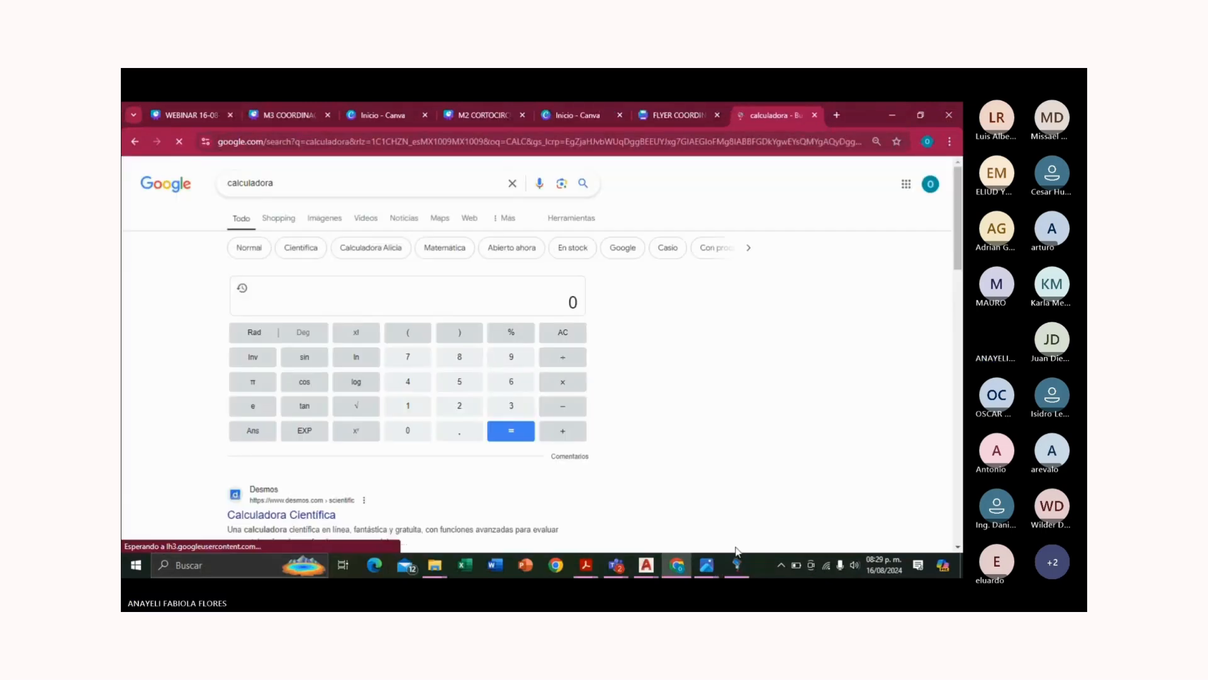
Step: Return to ETAP and view the voltage, power and full-load current ratings of transformer DT OF
click(739, 565)
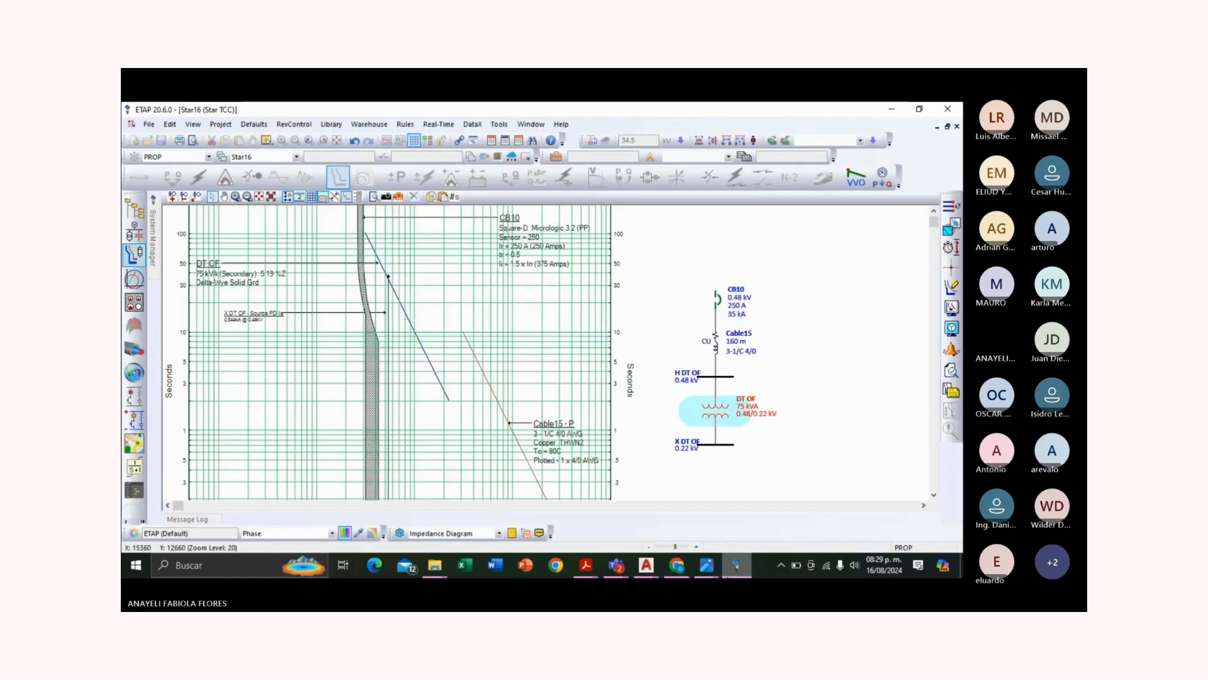
double_click(714, 417)
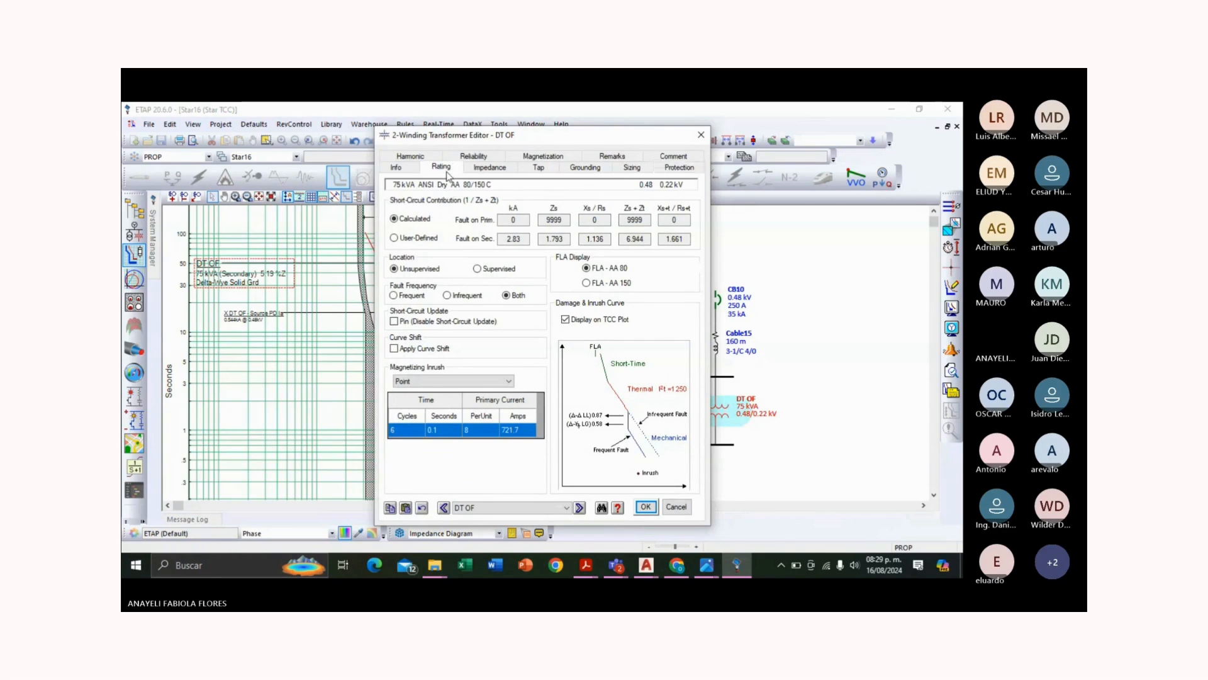
click(448, 175)
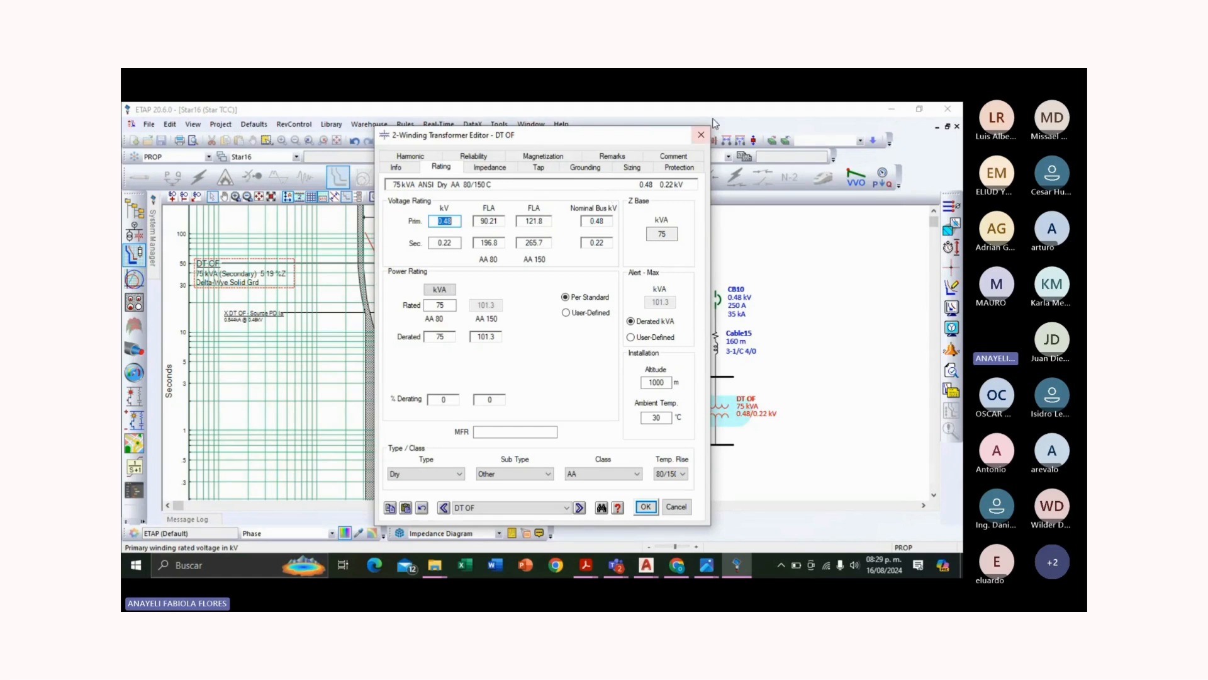
Step: Close the DT OF transformer editor and multiply 121.8 by 1.25 in the Google calculator
click(701, 135)
click(677, 565)
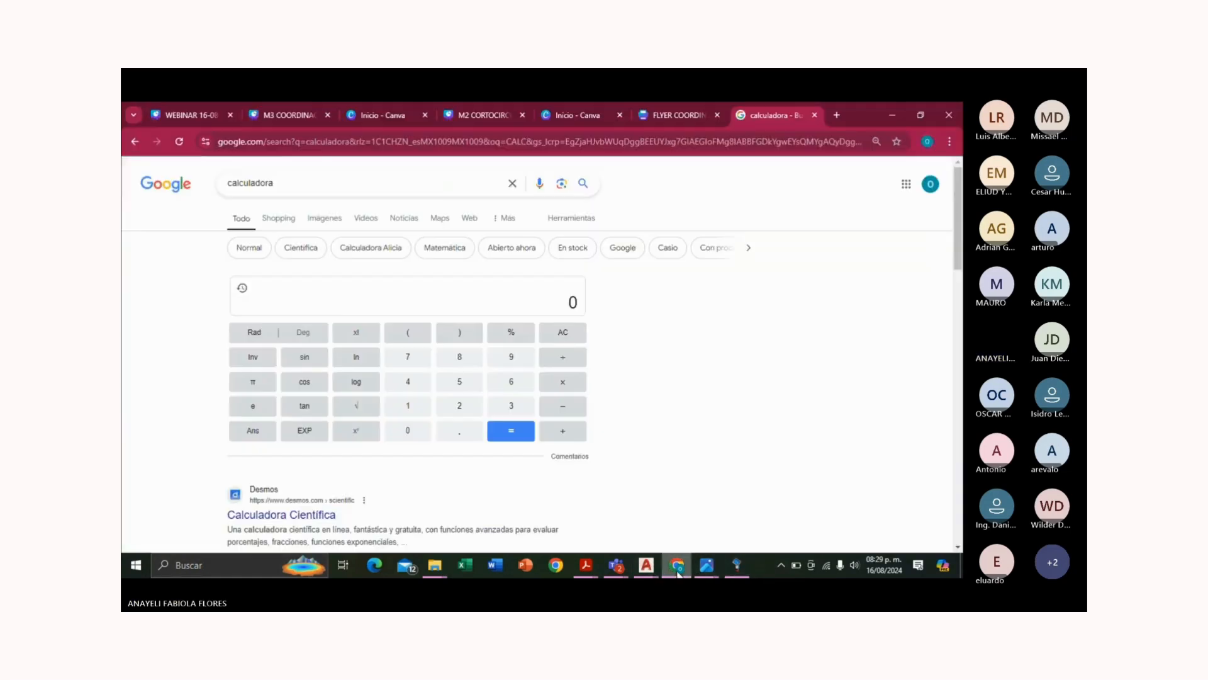
click(574, 299)
text(121.8)
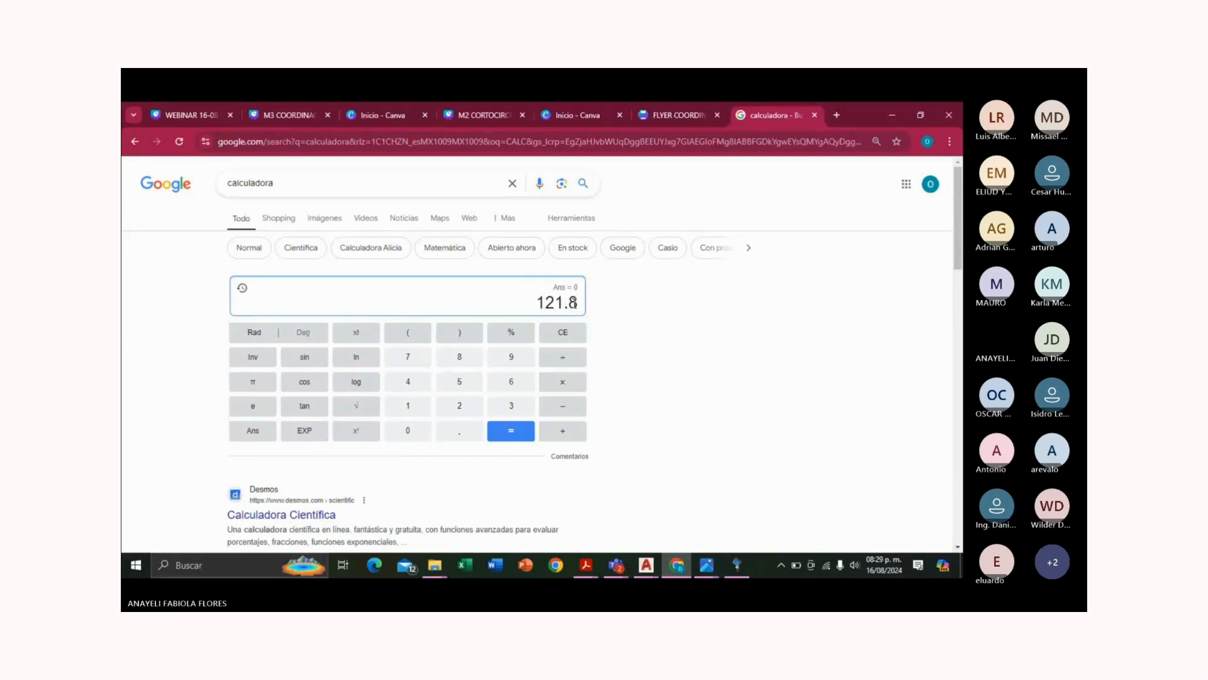
text(*)
text(1.25)
key(Return)
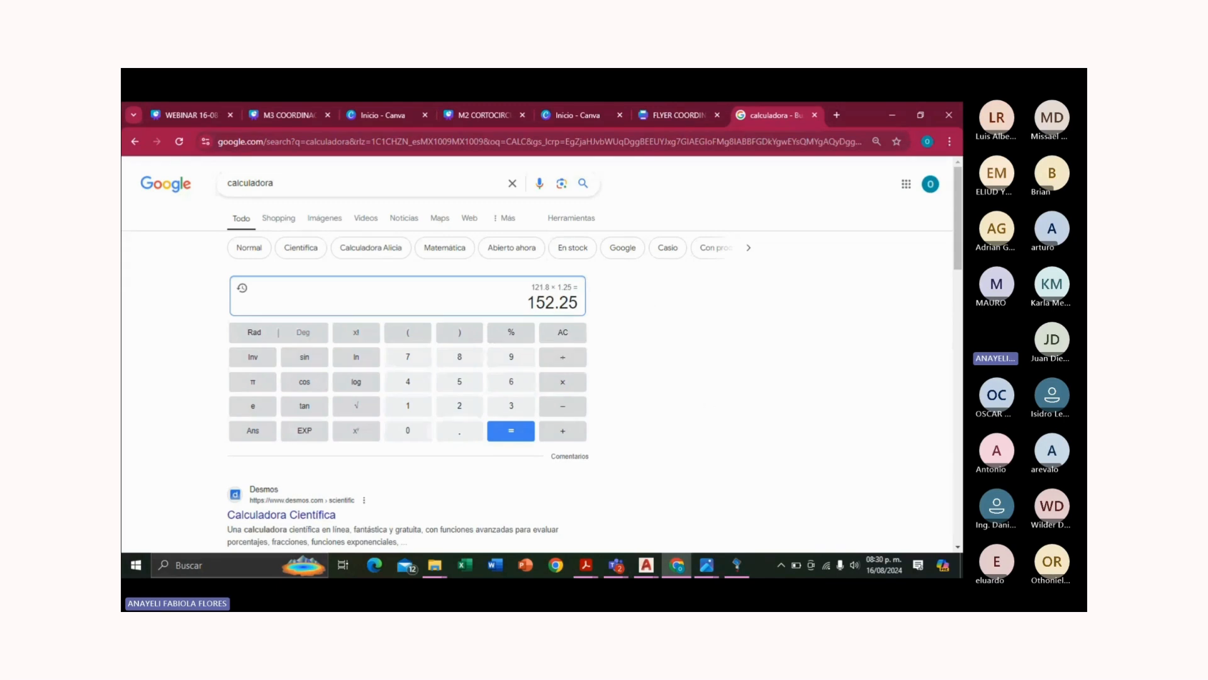
Step: Return to ETAP and set CB10's long-time pickup Ir to 150 A in its trip device settings
click(737, 569)
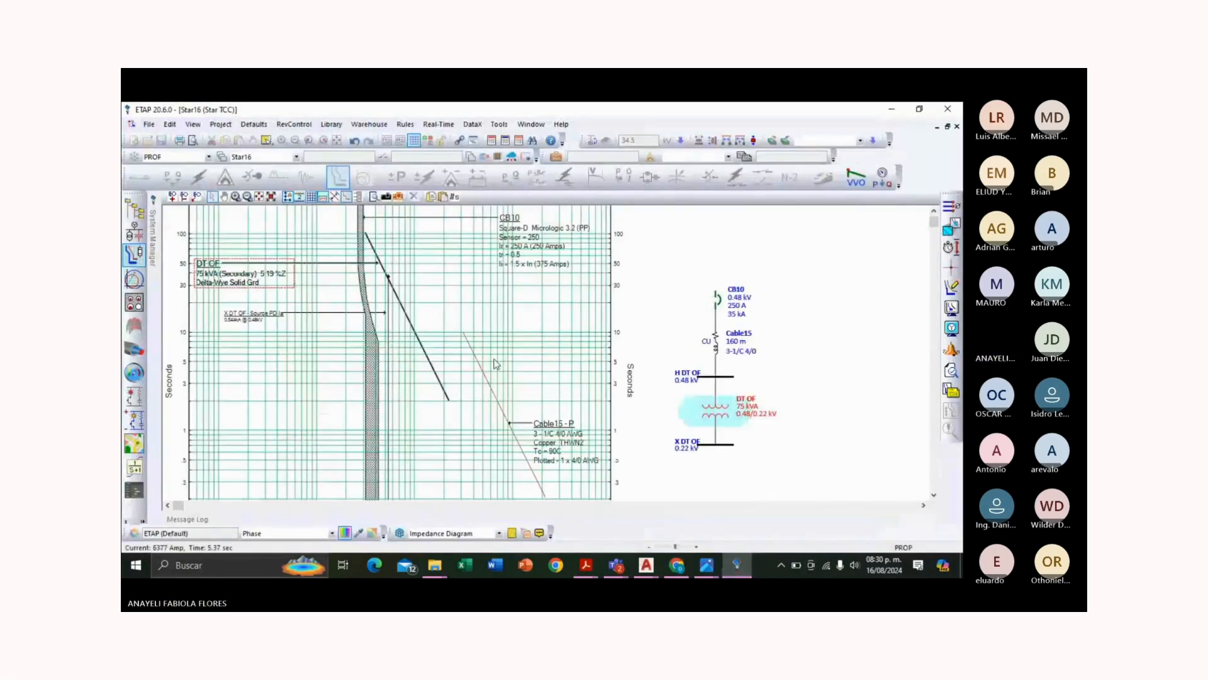
scroll(521, 368, up, 3)
scroll(521, 367, up, 1)
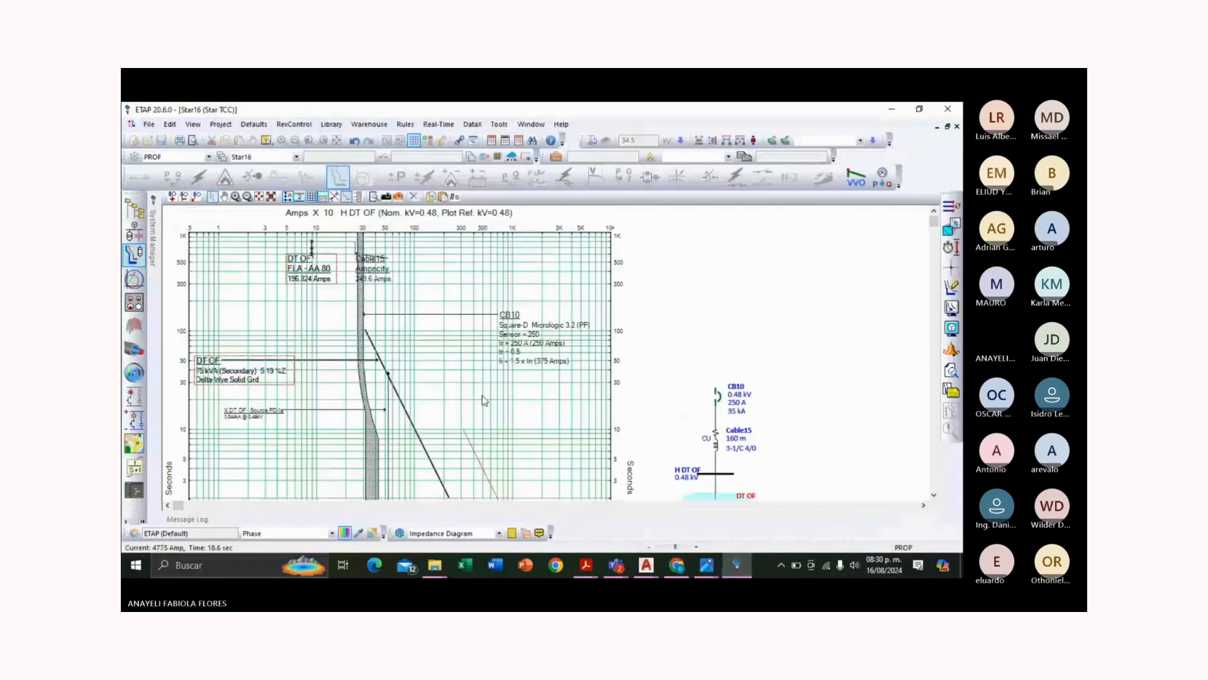
click(382, 275)
drag(436, 293, 437, 293)
click(722, 403)
double_click(721, 402)
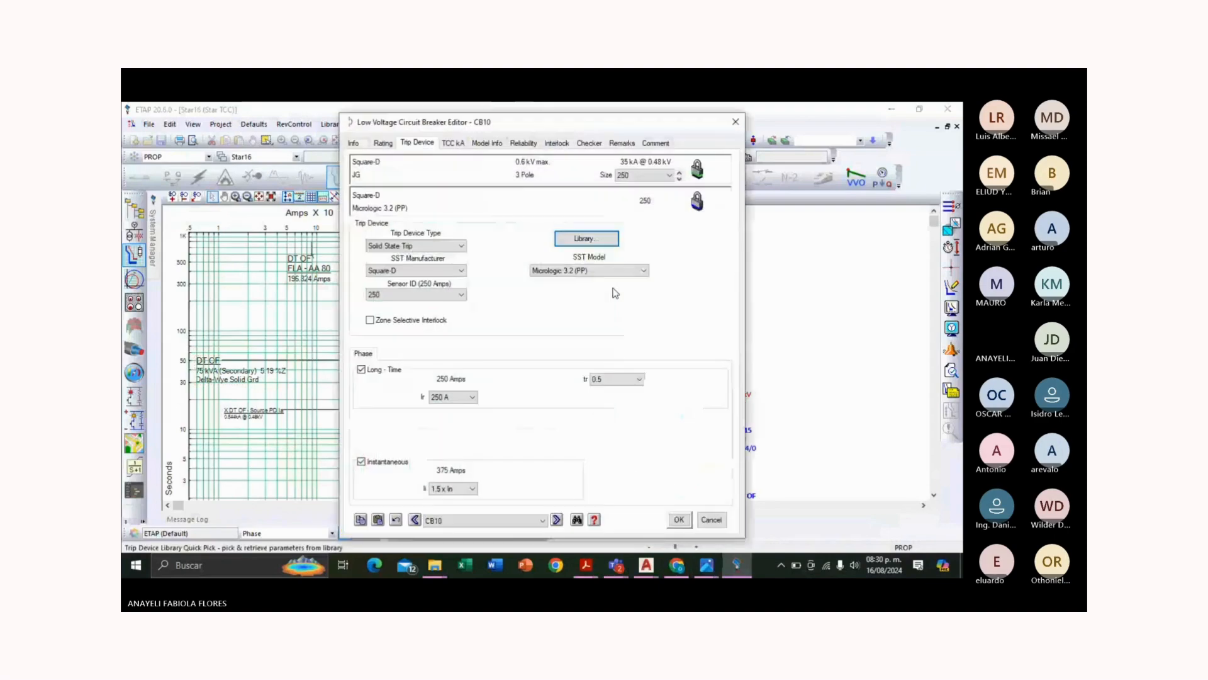
click(454, 397)
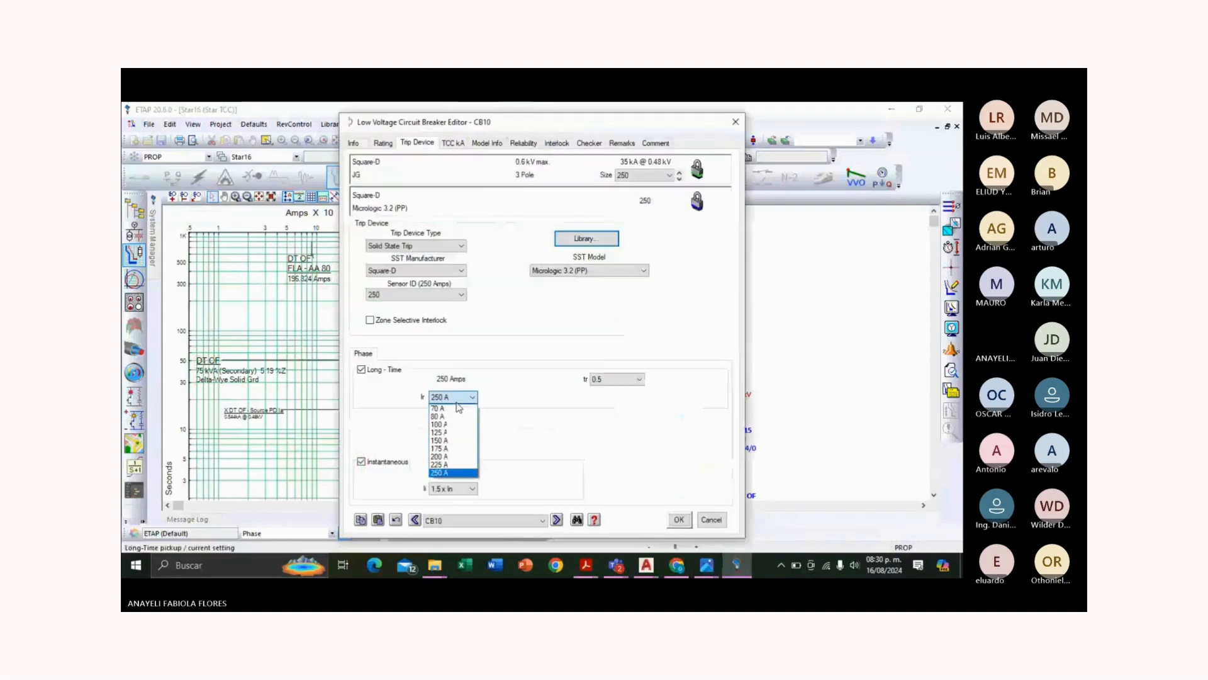
click(440, 441)
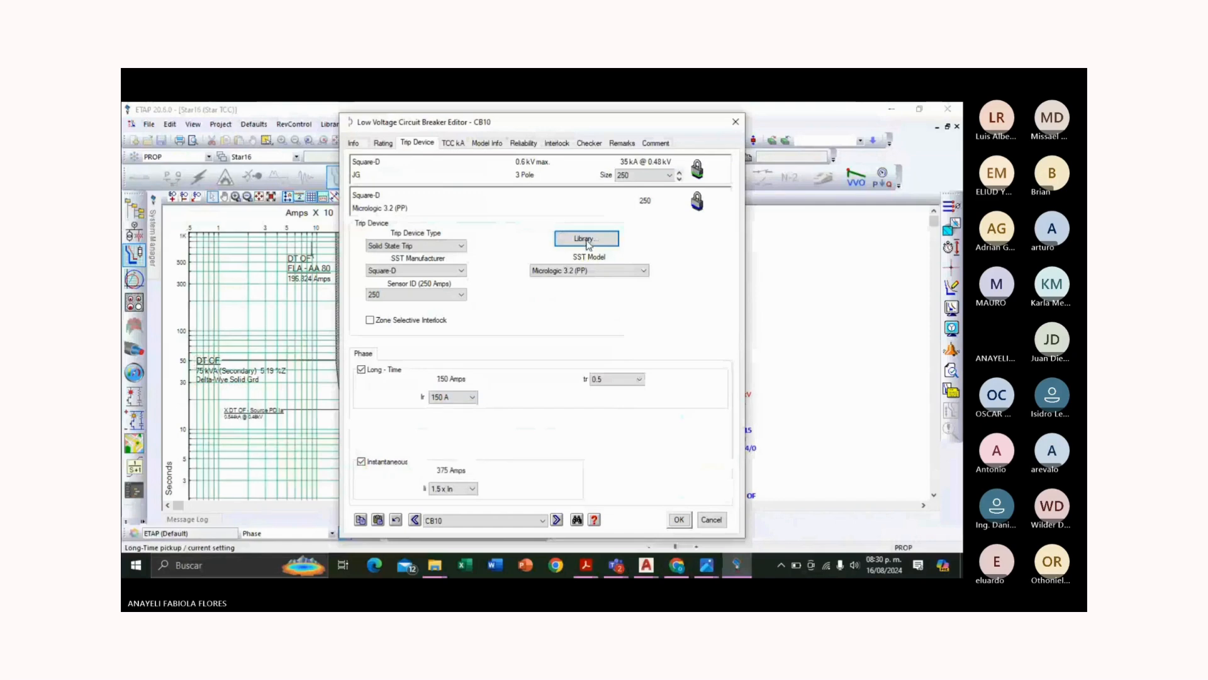
drag(653, 124, 737, 131)
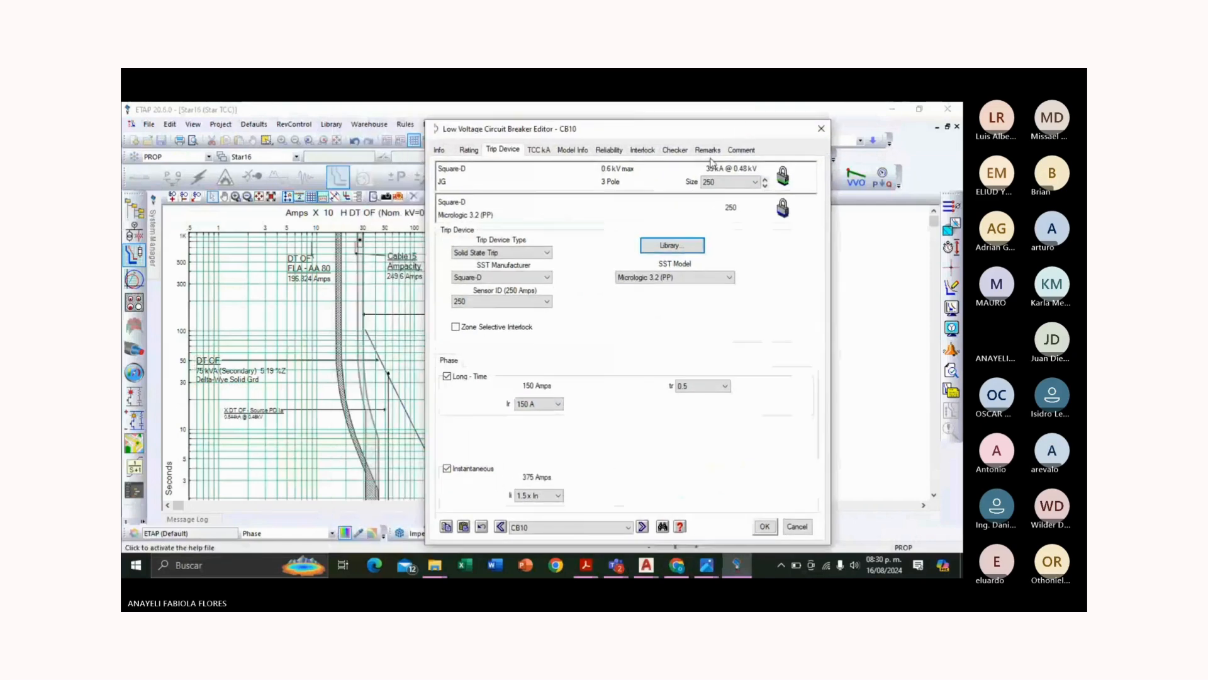
click(766, 527)
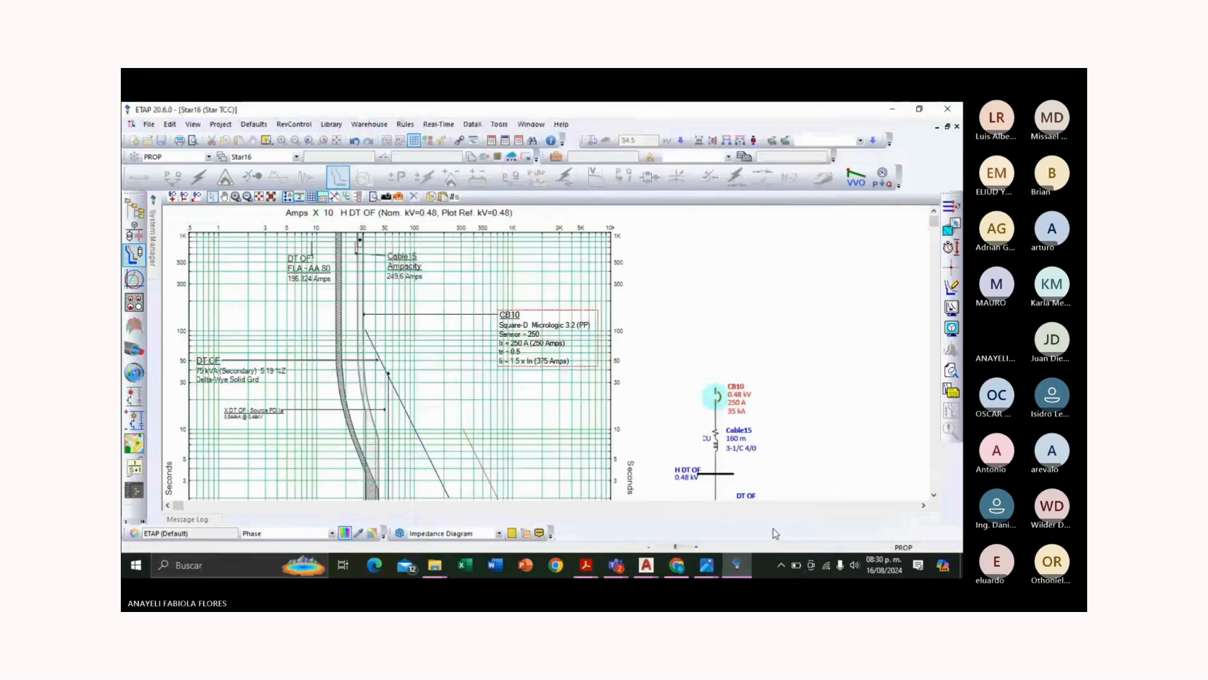
Step: Review CB10's trip curve against the DT OF and Cable15 curves, and reopen CB10's trip device settings
scroll(704, 396, down, 5)
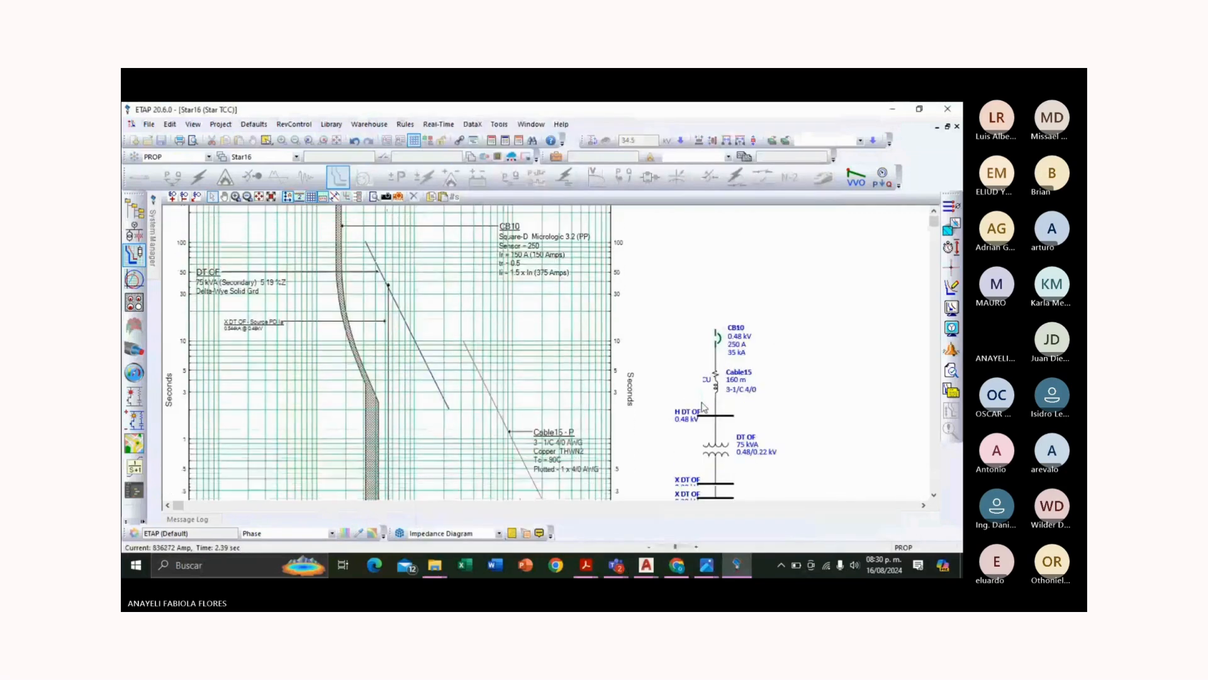
scroll(711, 418, up, 3)
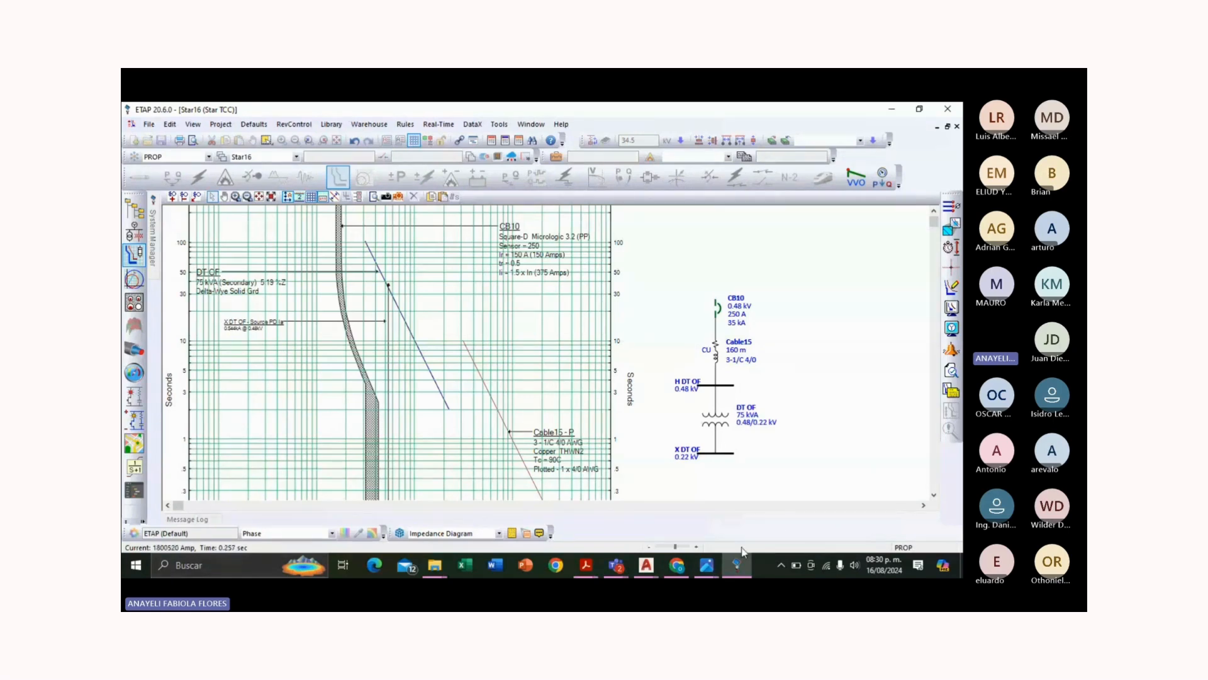
scroll(742, 460, up, 1)
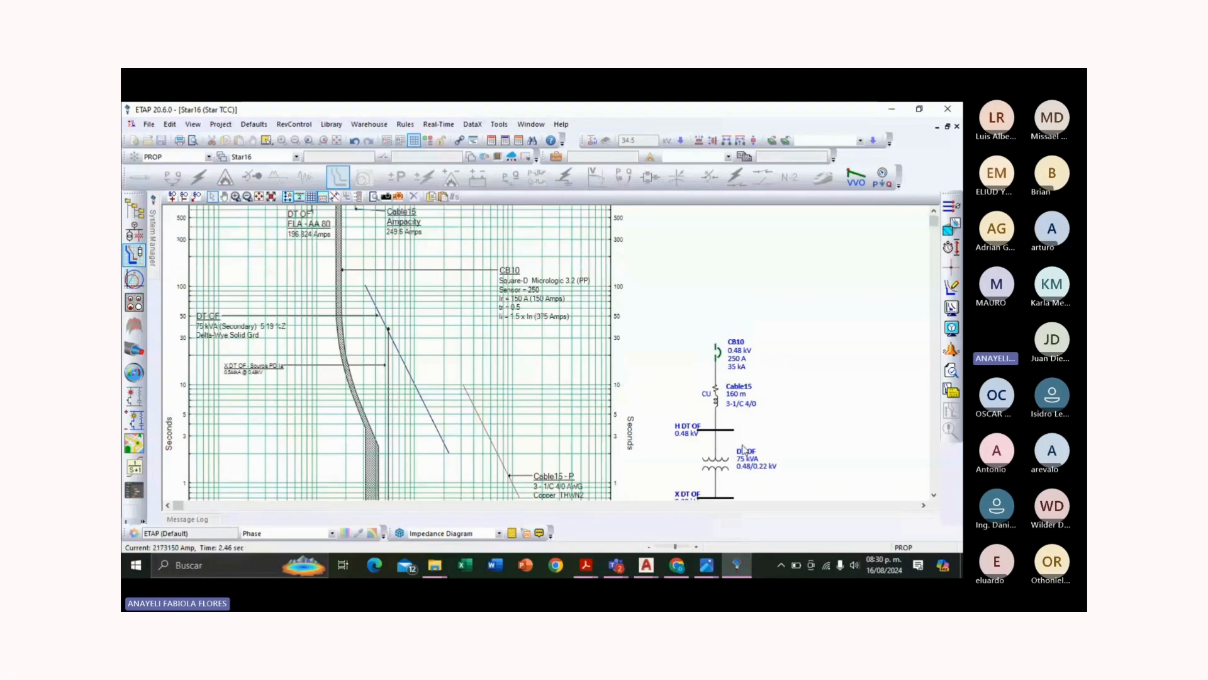
scroll(744, 448, up, 1)
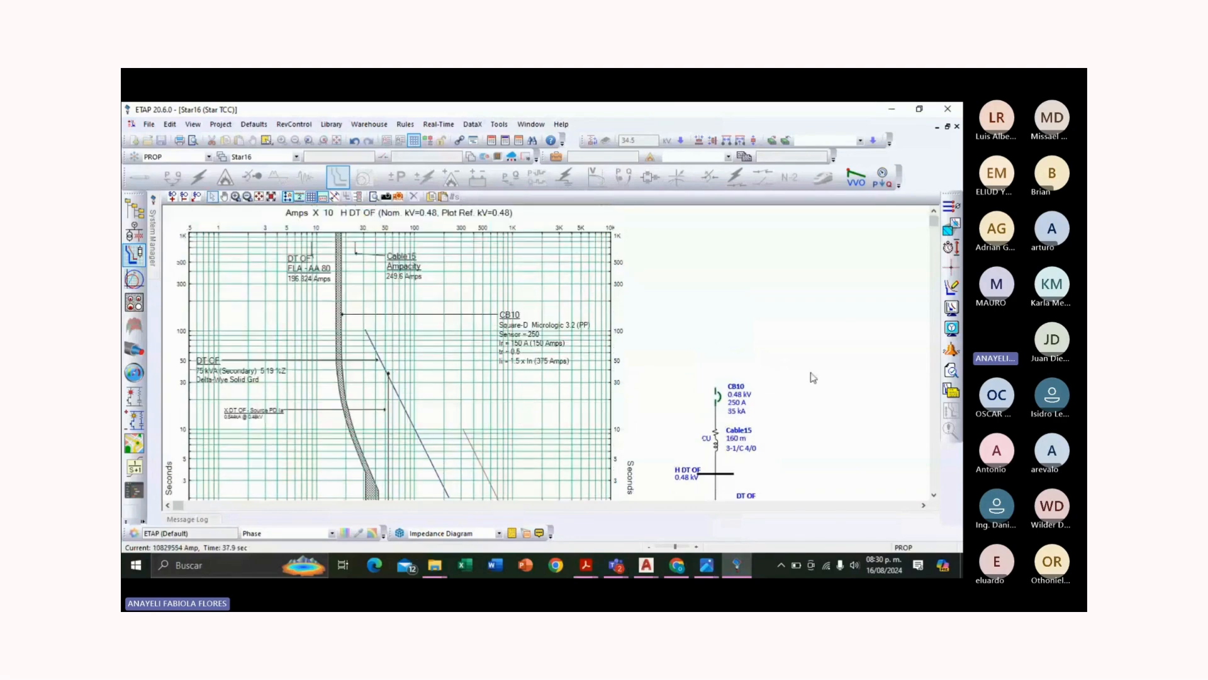
click(718, 402)
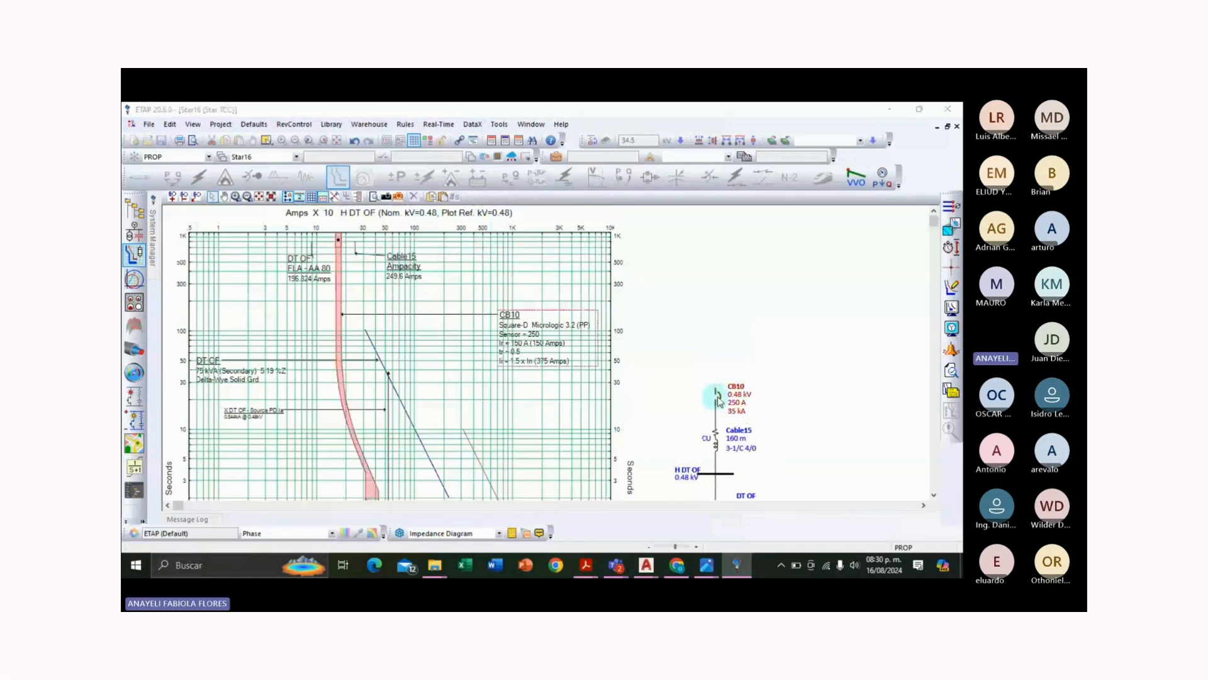
double_click(719, 401)
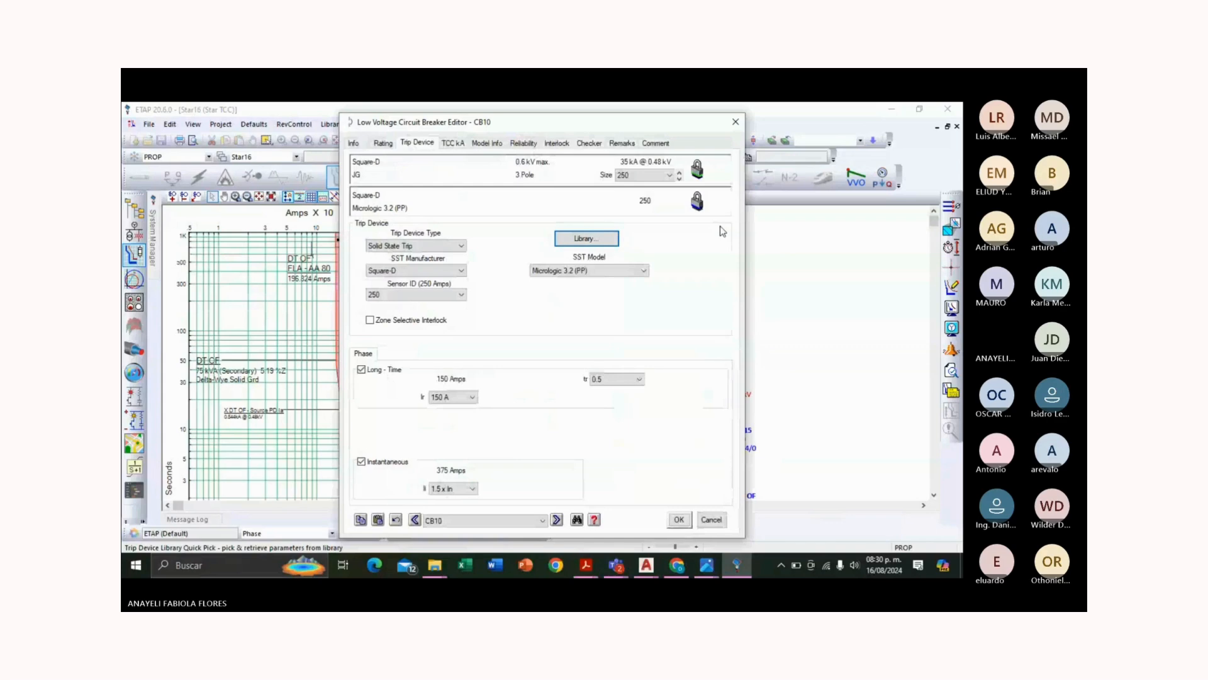
Step: Check the participants in the Teams meeting window and return to the CB10 editor in ETAP
mouse_move(621, 569)
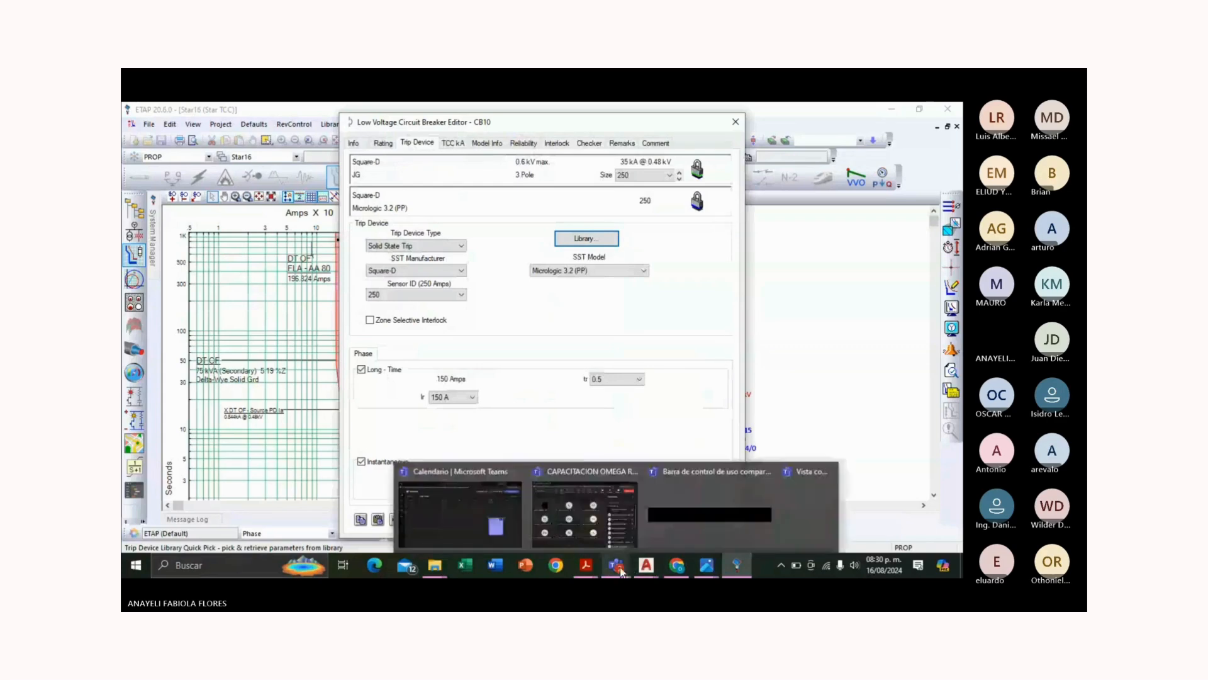
click(627, 546)
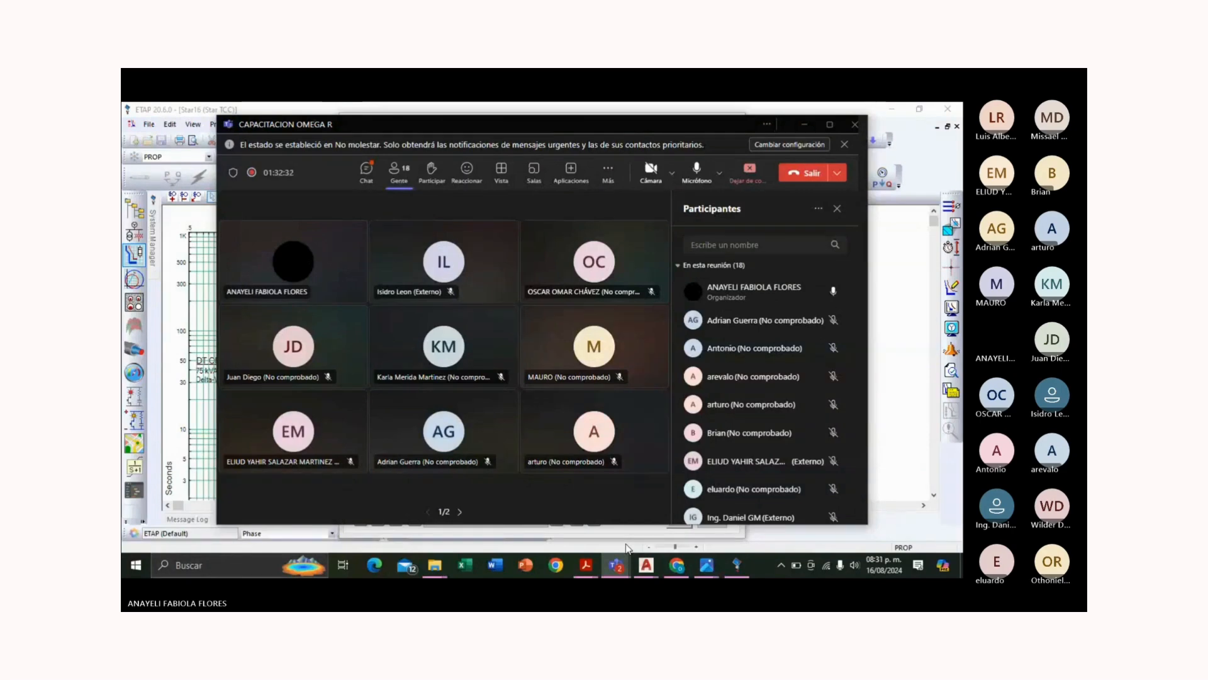
click(809, 124)
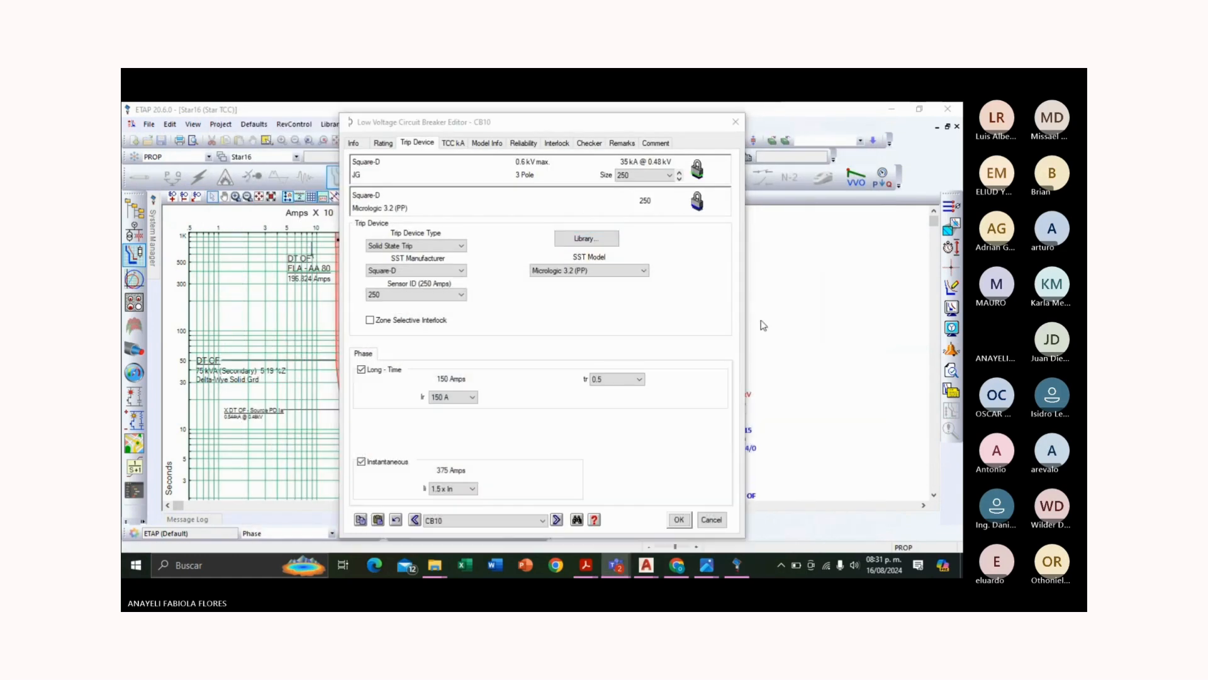
Step: Move the CB10 editor clear of the plot to compare its settings with the trip curve, and close it
drag(671, 127, 761, 119)
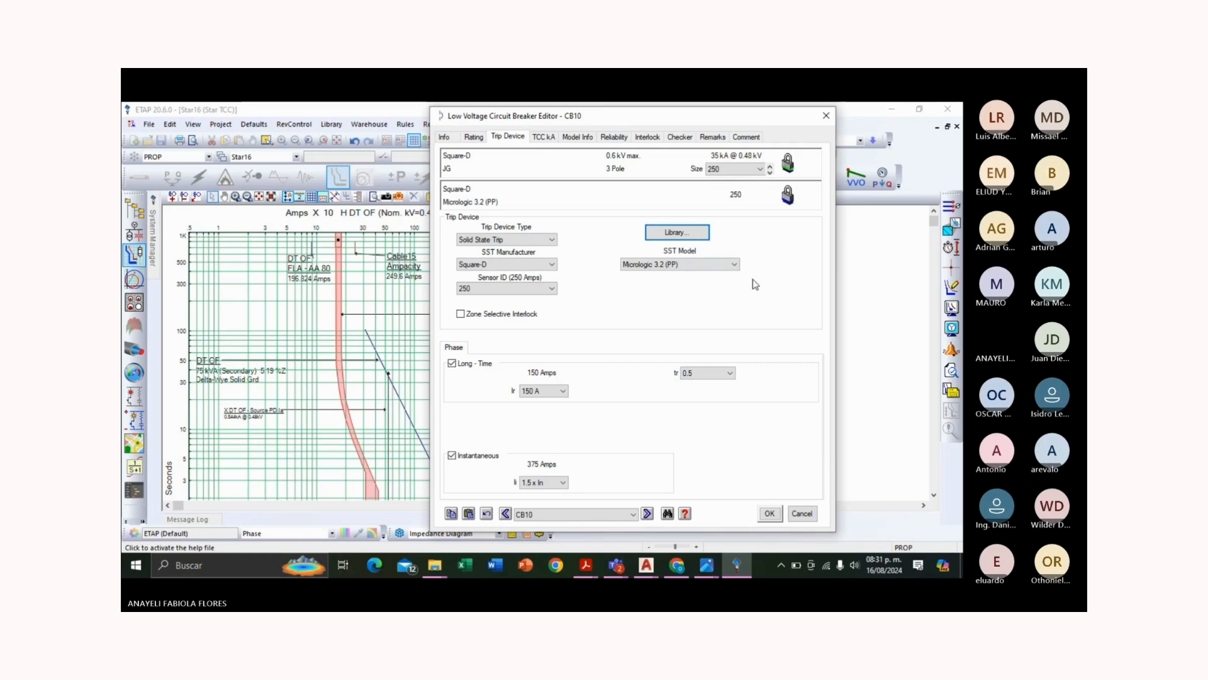
click(882, 256)
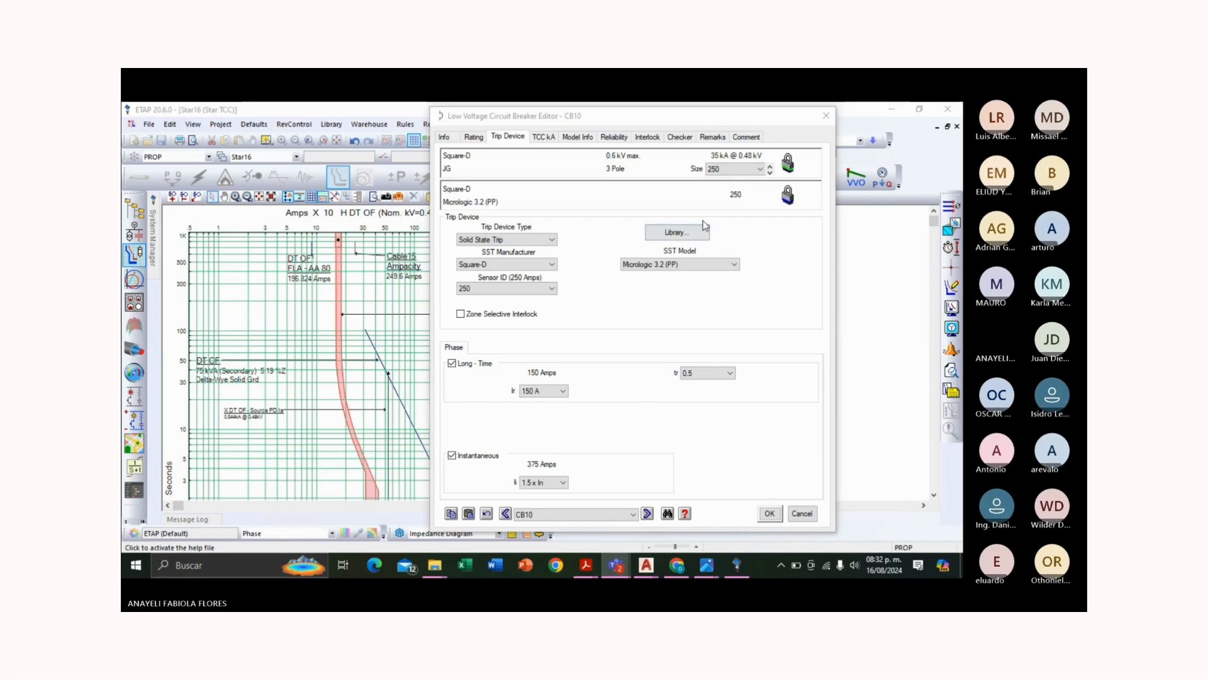
drag(696, 122, 820, 126)
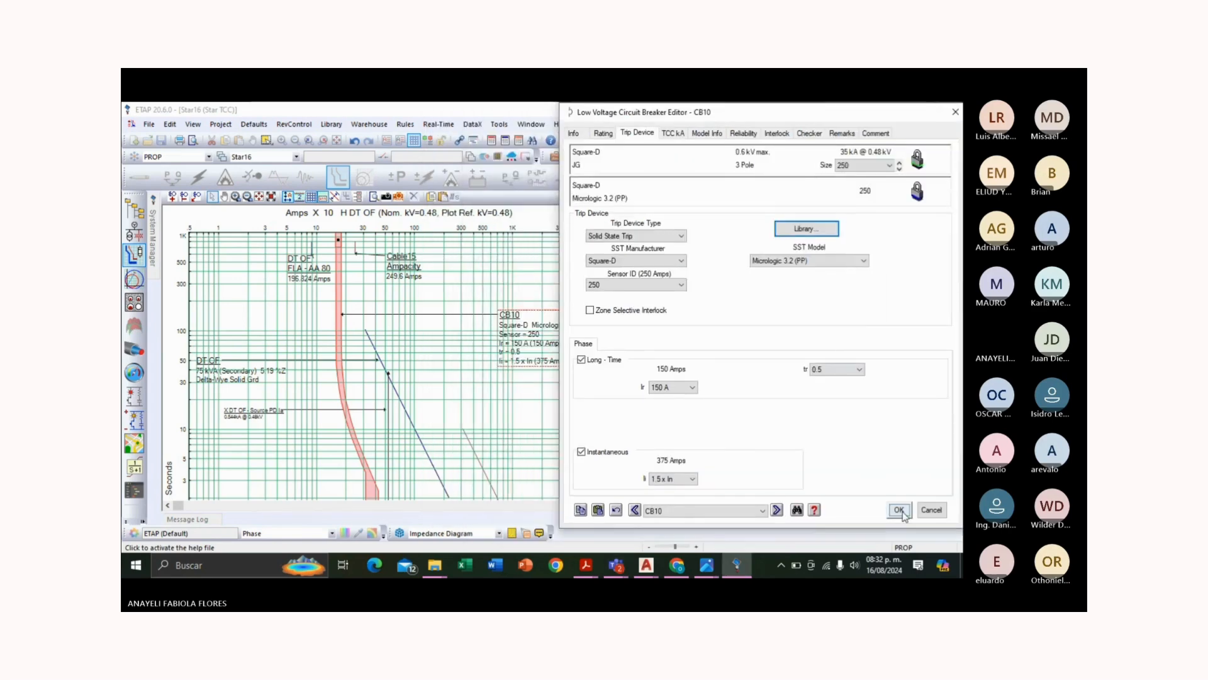
click(894, 516)
Step: Inspect CB10's trip band down to its instantaneous region, and review its trip device settings beside the plot
scroll(447, 340, down, 10)
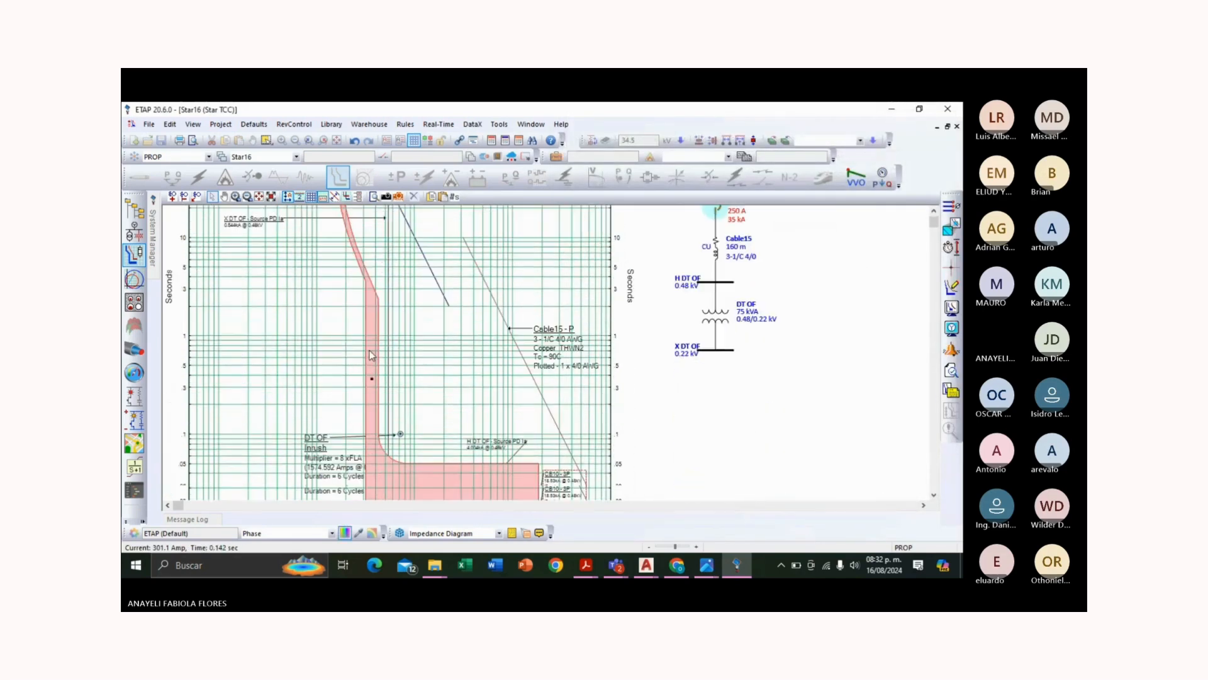
scroll(446, 340, up, 5)
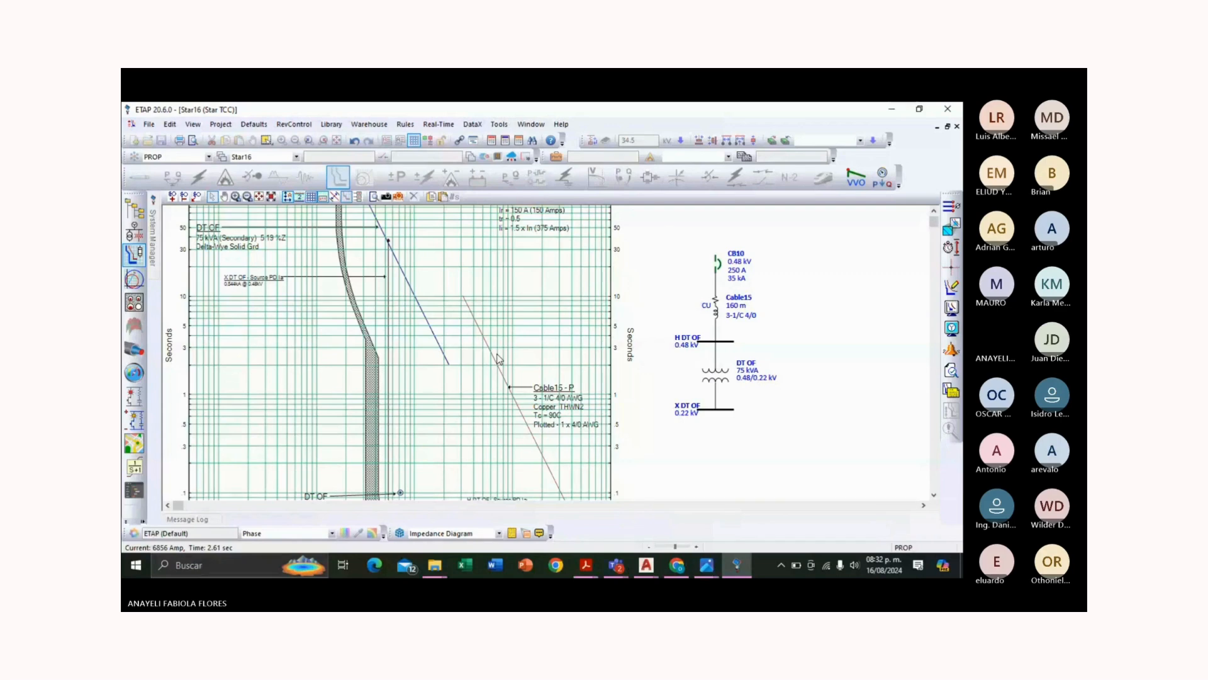
scroll(497, 359, up, 3)
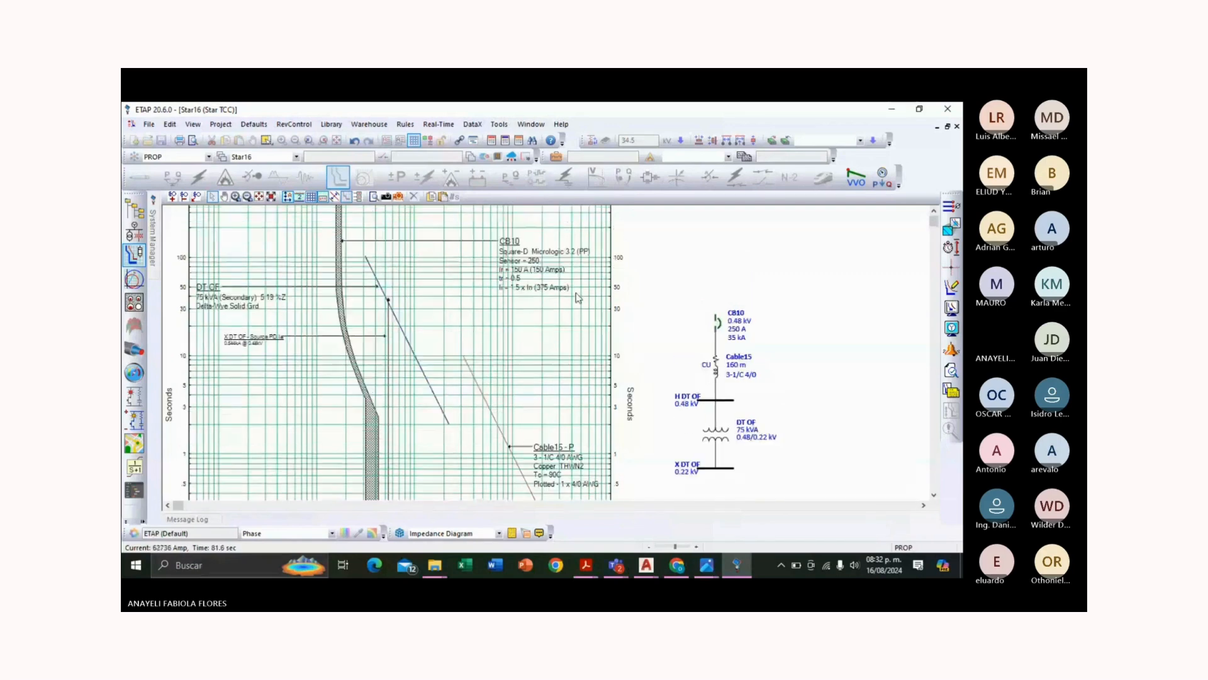
click(360, 407)
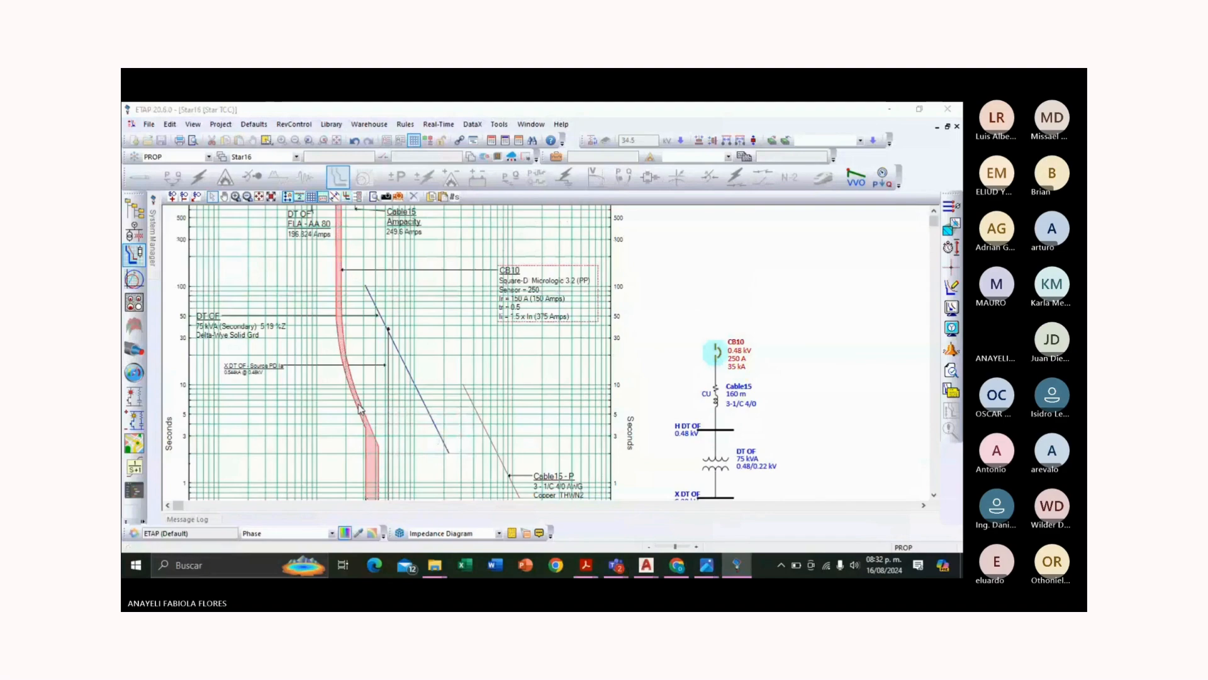
double_click(359, 408)
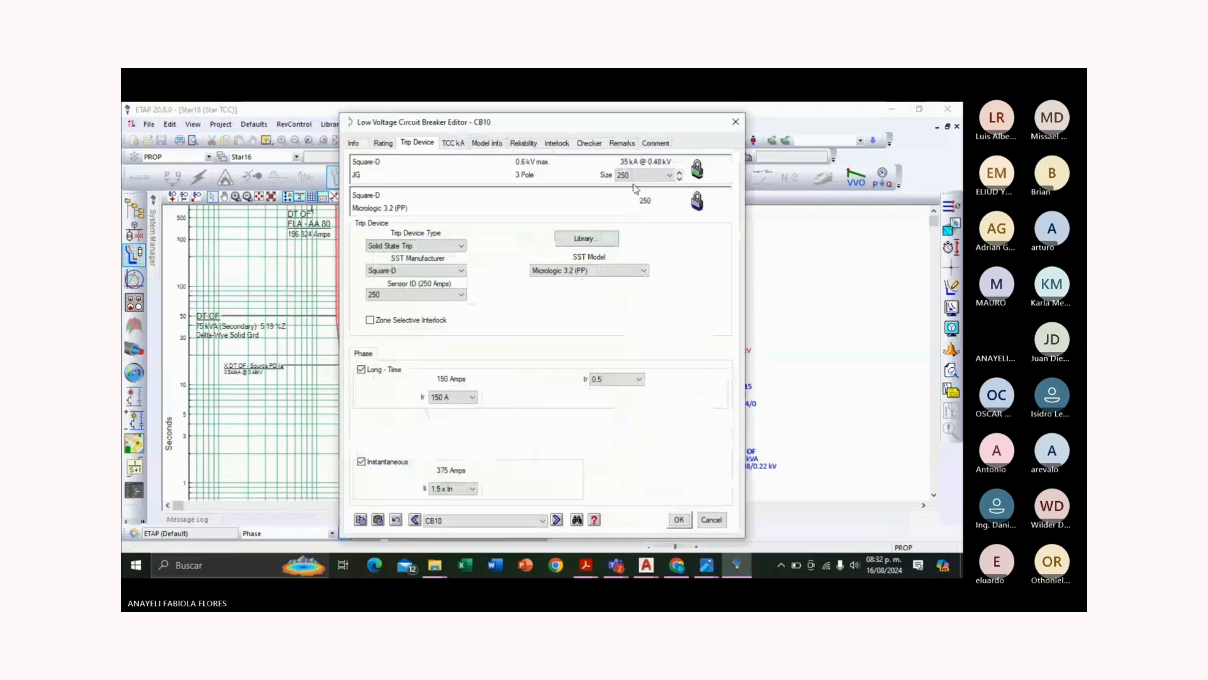
drag(660, 130, 838, 123)
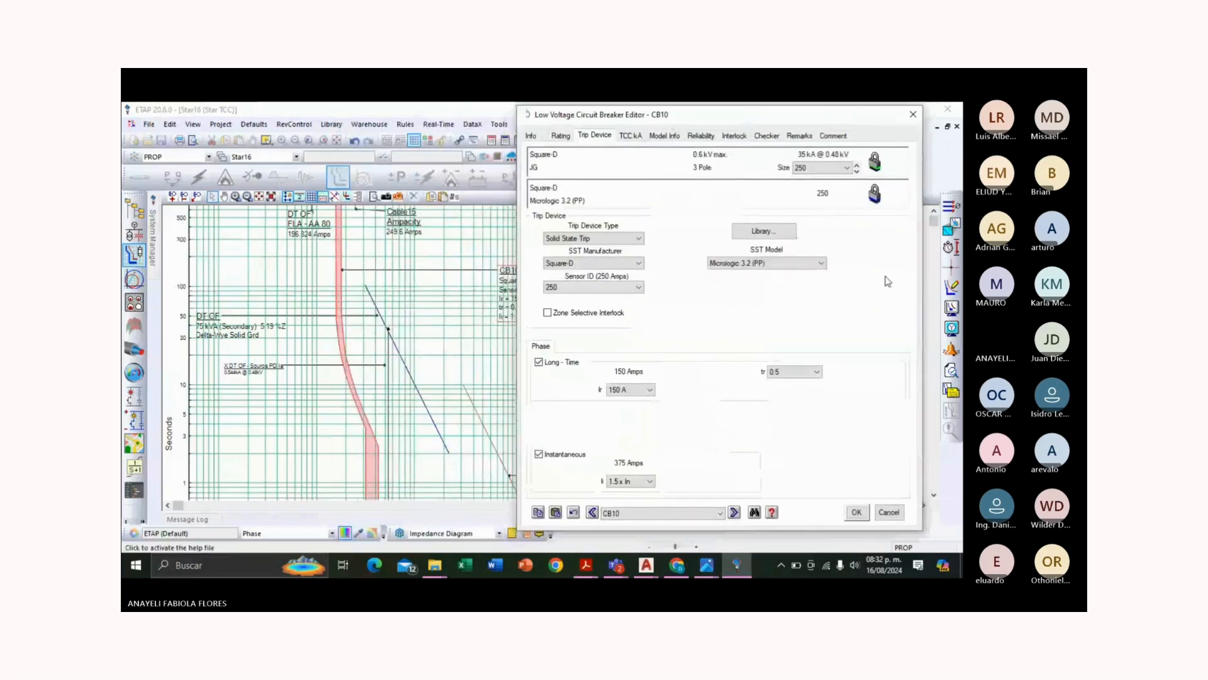
click(853, 513)
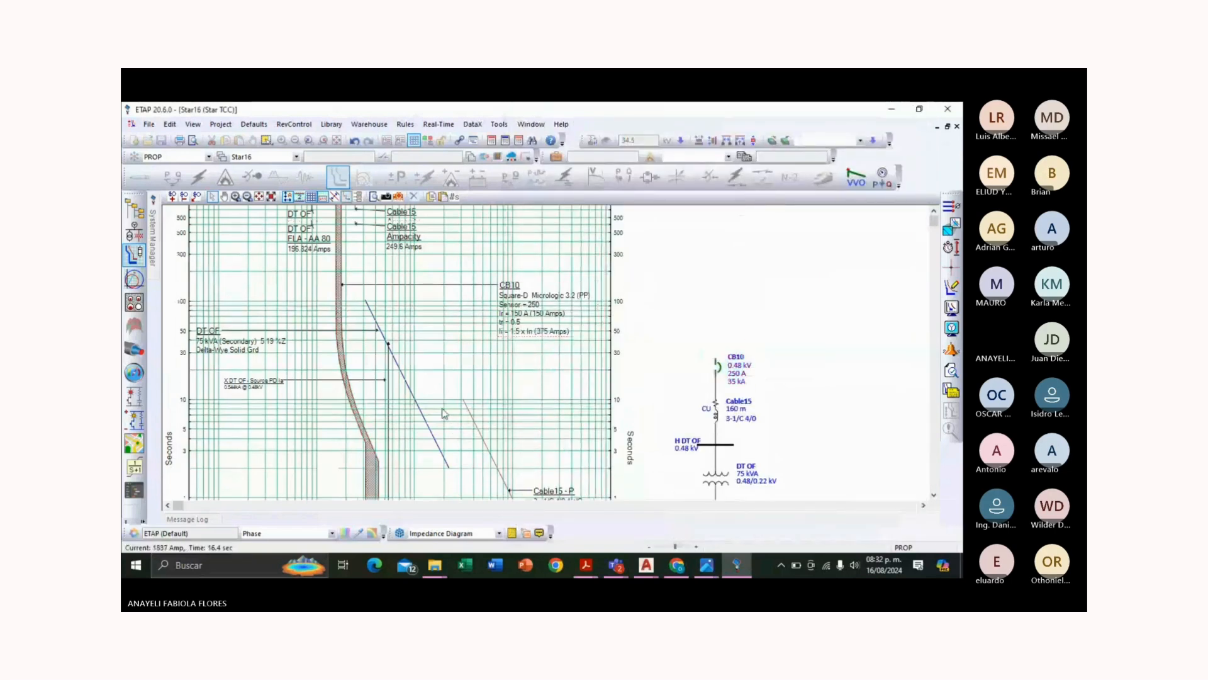
Step: Examine the DT OF damage curve and inrush point relative to CB10's trip band
scroll(443, 413, up, 1)
mouse_move(340, 244)
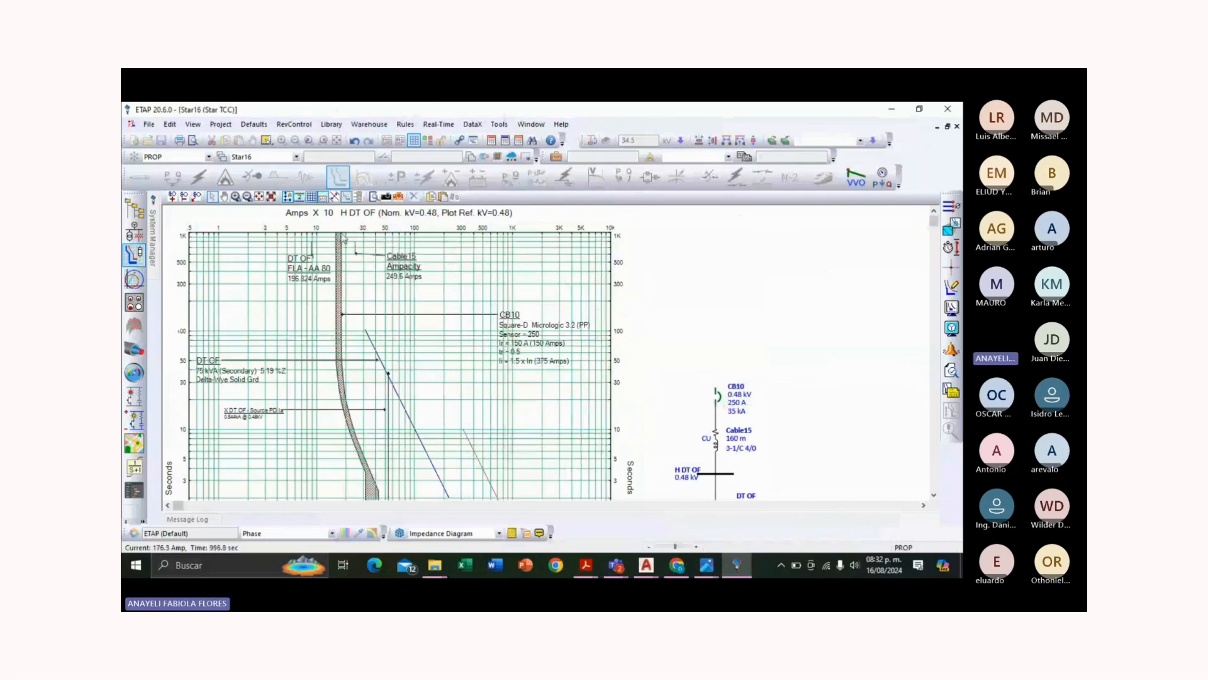
scroll(376, 348, down, 1)
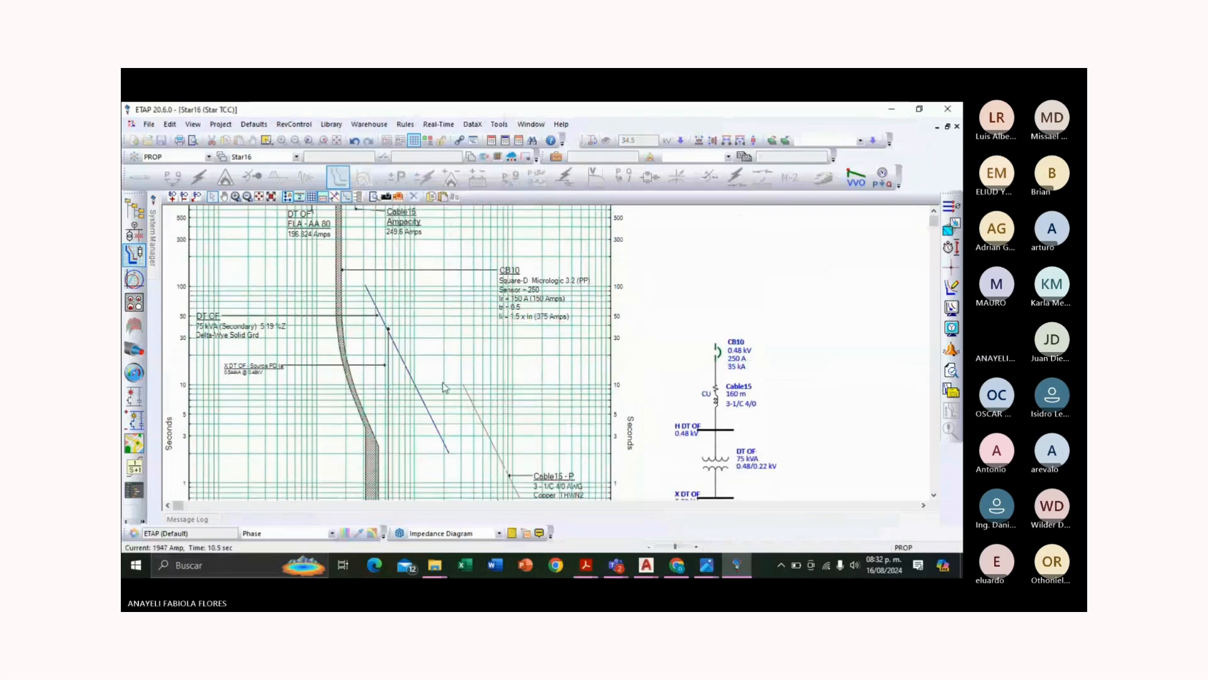
click(417, 386)
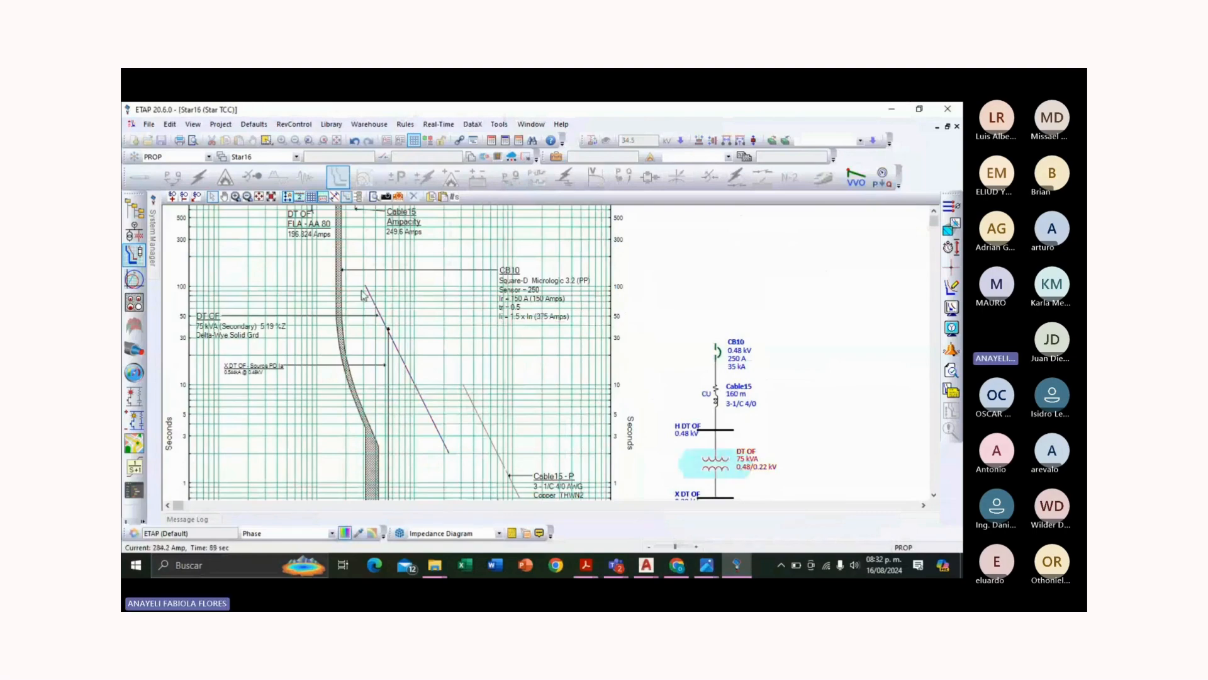
scroll(375, 321, down, 4)
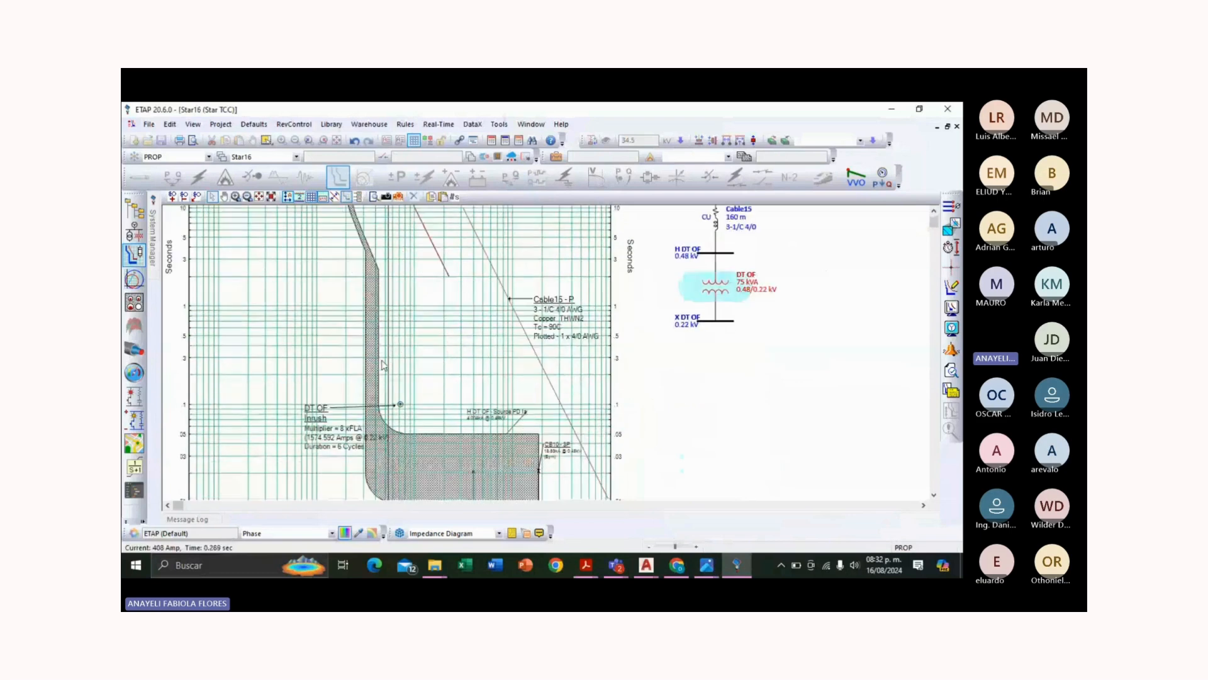
click(403, 408)
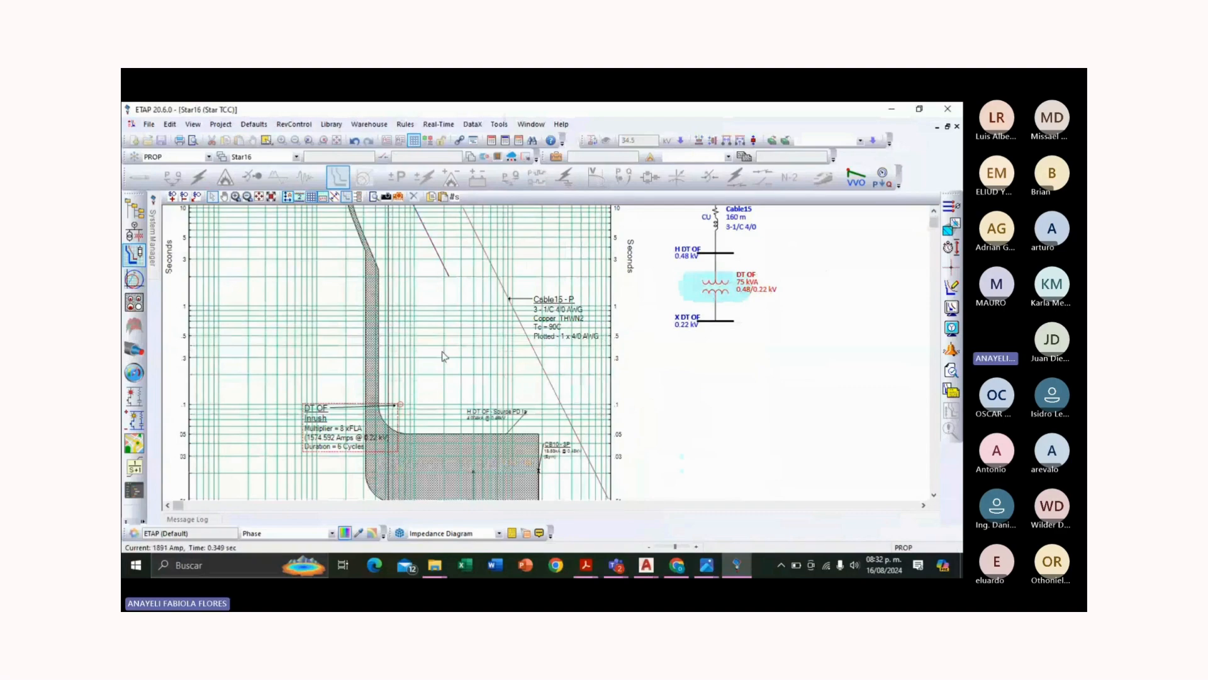
click(375, 359)
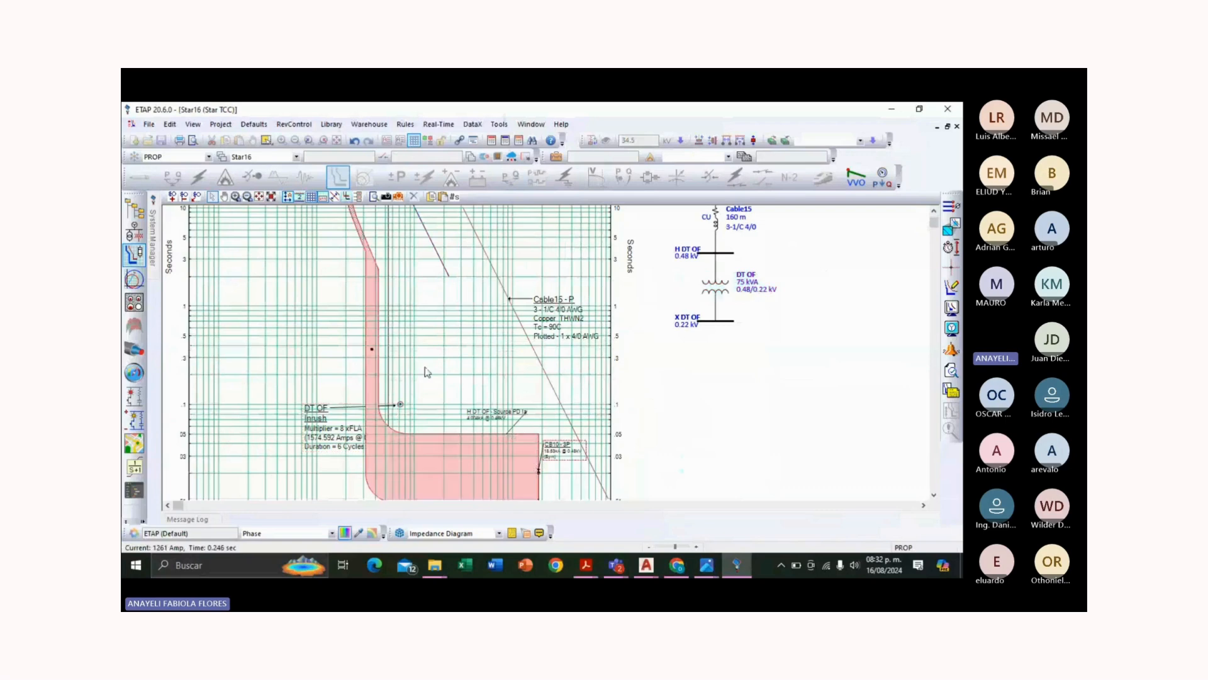
Step: Shift CB10's instantaneous pickup on the trip curve to 5 x In (1250 A), clear of DT OF's inrush point
click(360, 394)
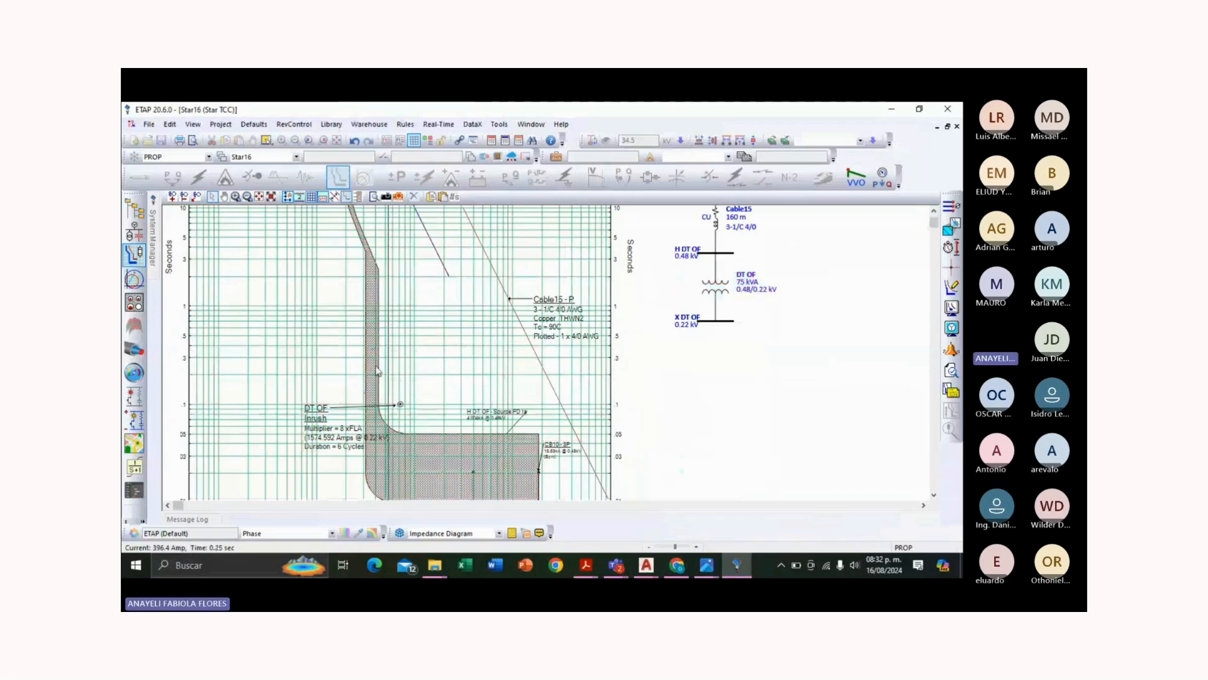
click(375, 368)
drag(372, 349, 422, 358)
click(450, 326)
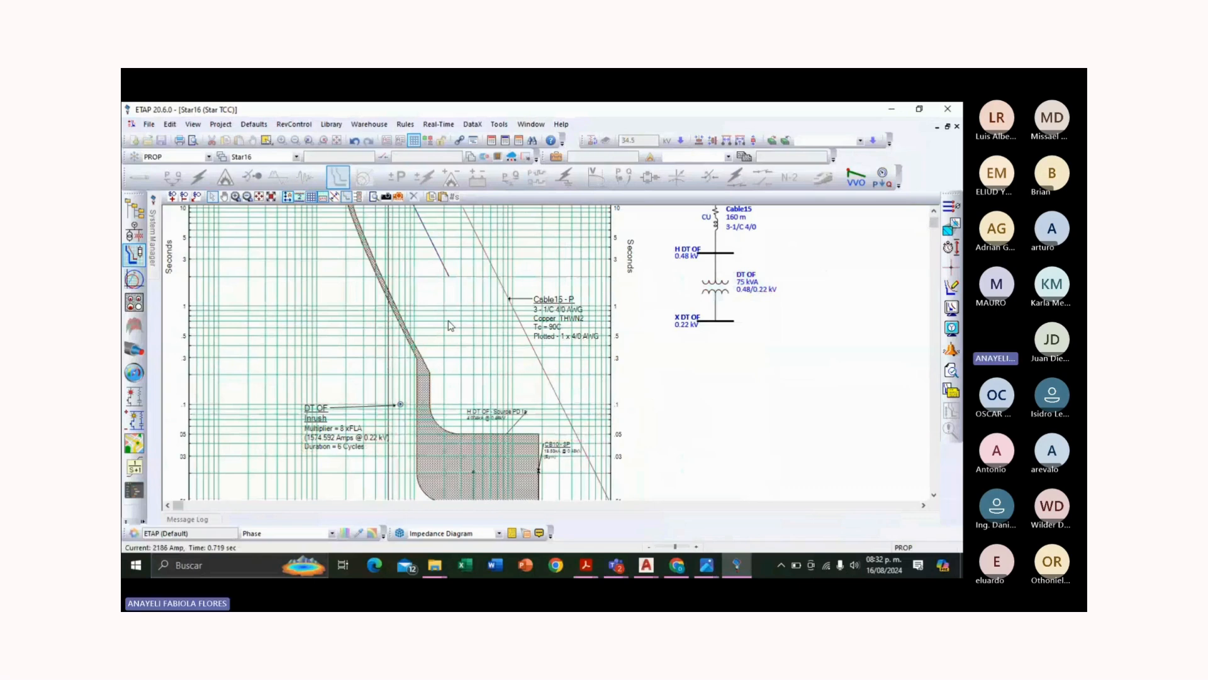
Step: Review the axis and grid settings in Star16's plot options and close the dialog
scroll(447, 371, down, 2)
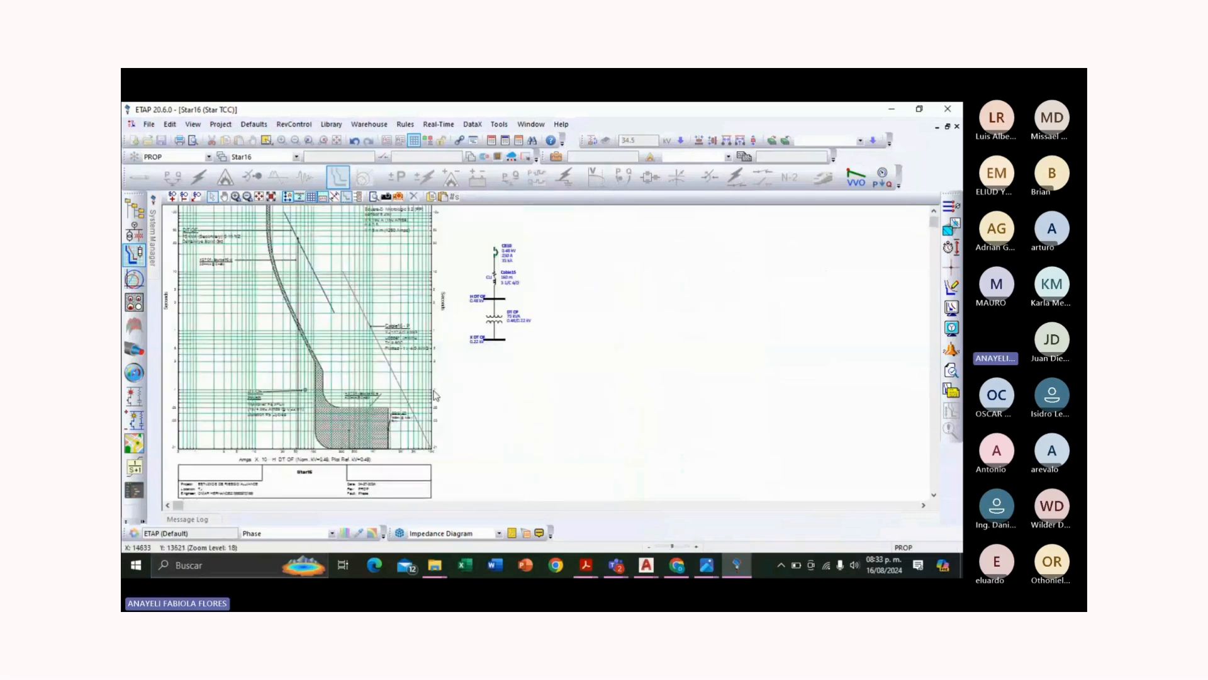
scroll(438, 391, up, 2)
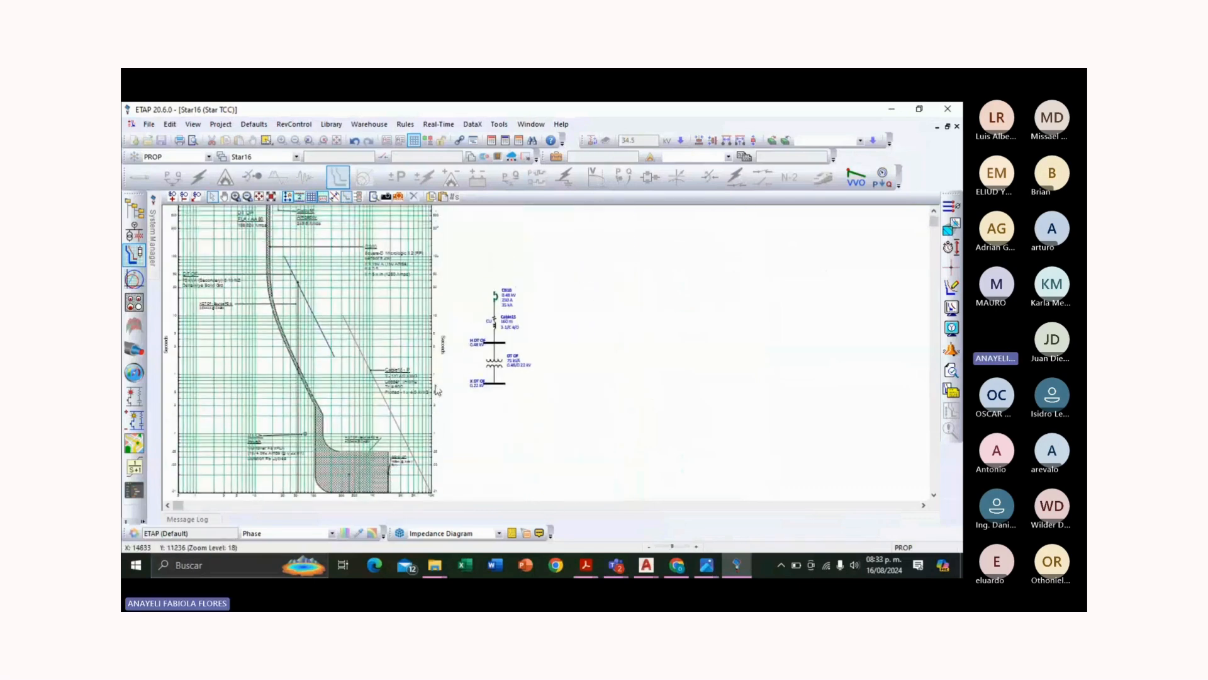
click(378, 258)
click(378, 306)
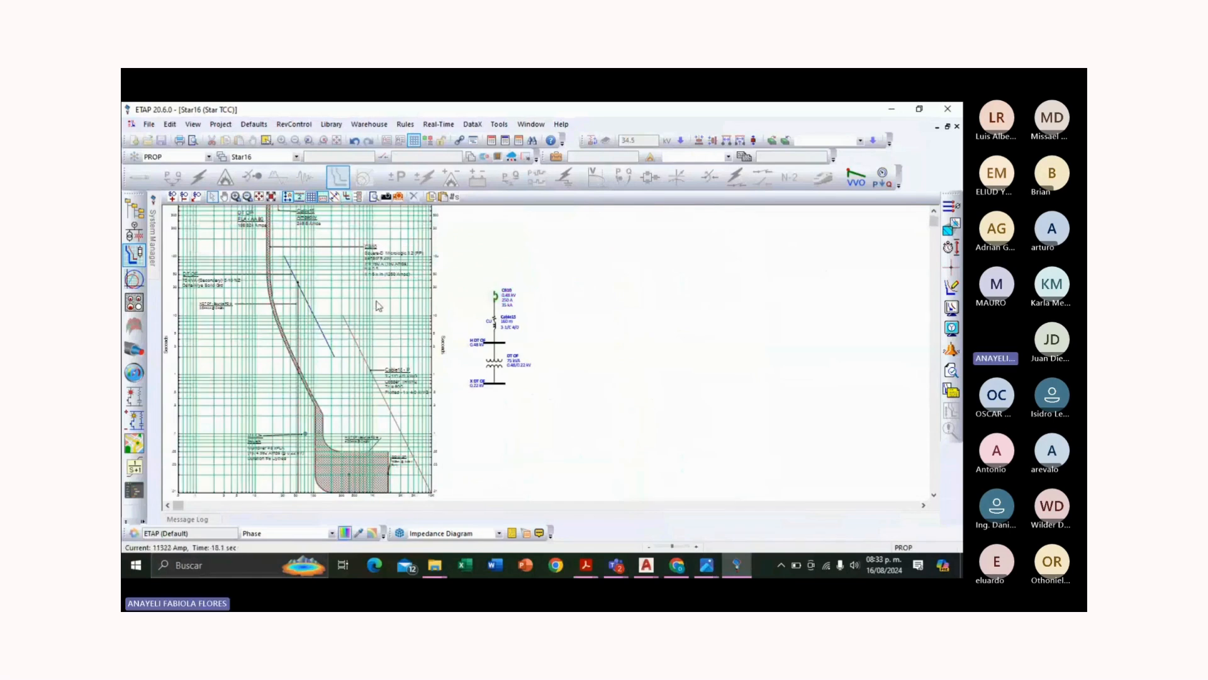
double_click(379, 306)
click(671, 153)
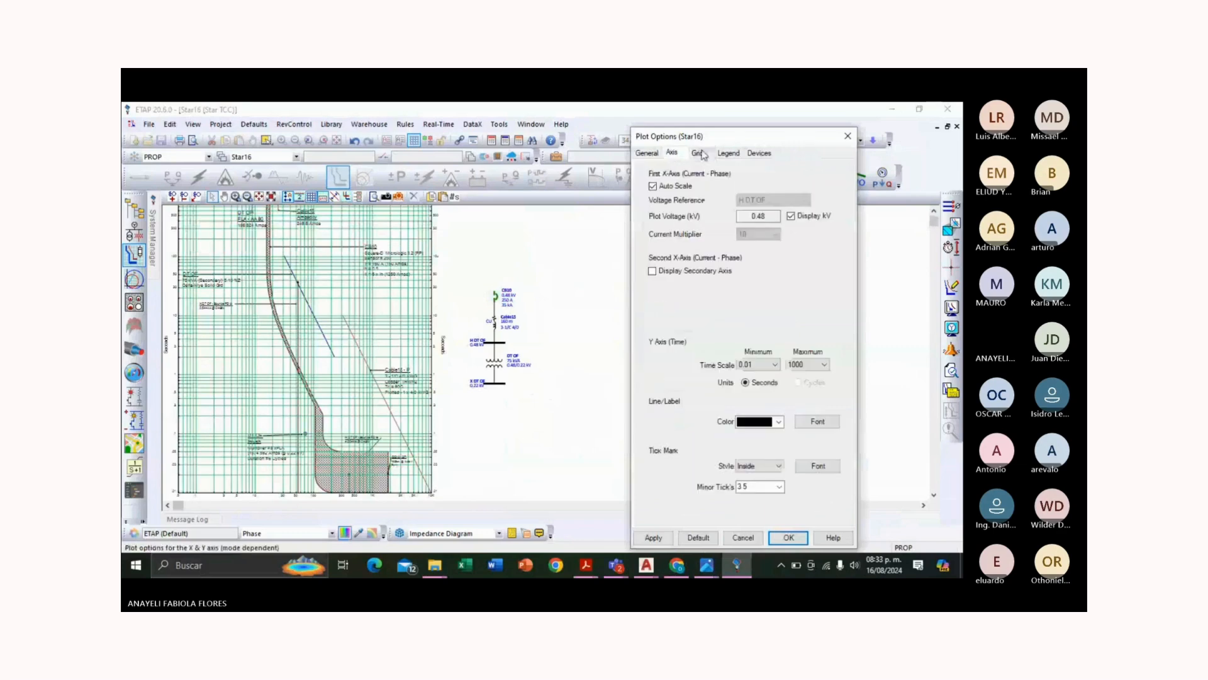
click(700, 153)
click(773, 533)
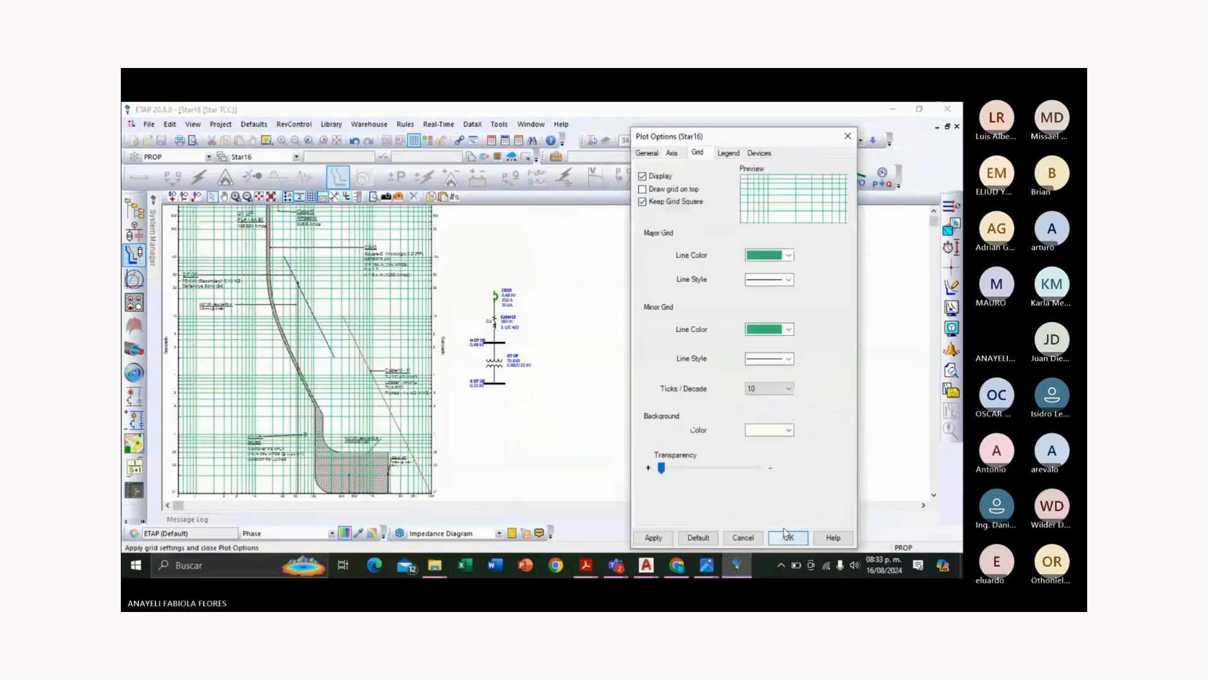
Step: Add a border around CB10's settings label on the plot
click(494, 296)
right_click(386, 269)
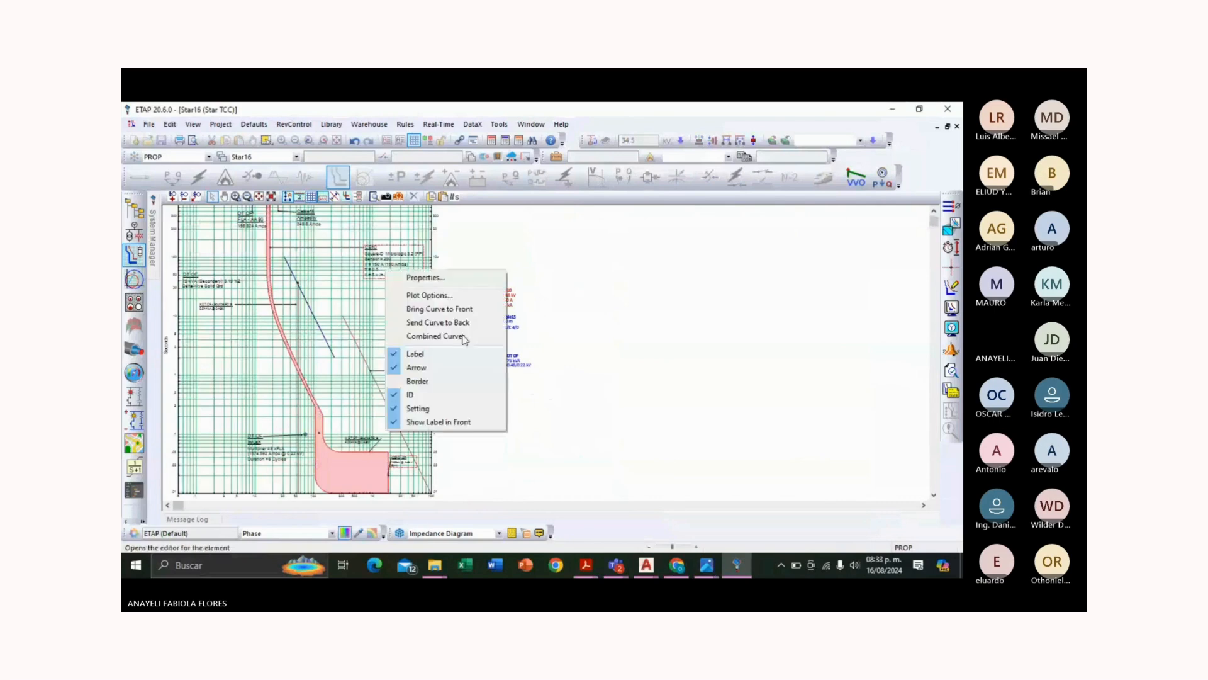
click(409, 381)
click(217, 254)
Step: Read CB10's settings label and follow its trip band down to the instantaneous region
scroll(195, 265, up, 1)
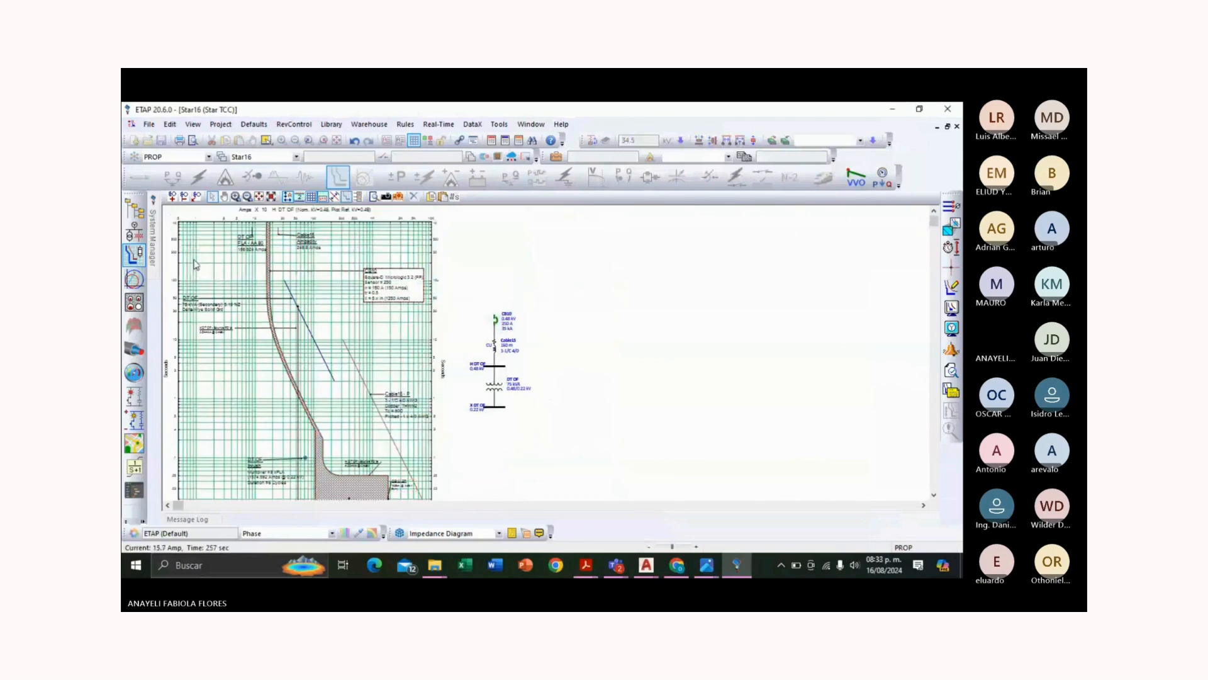
ctrl+scroll(190, 264, up, 4)
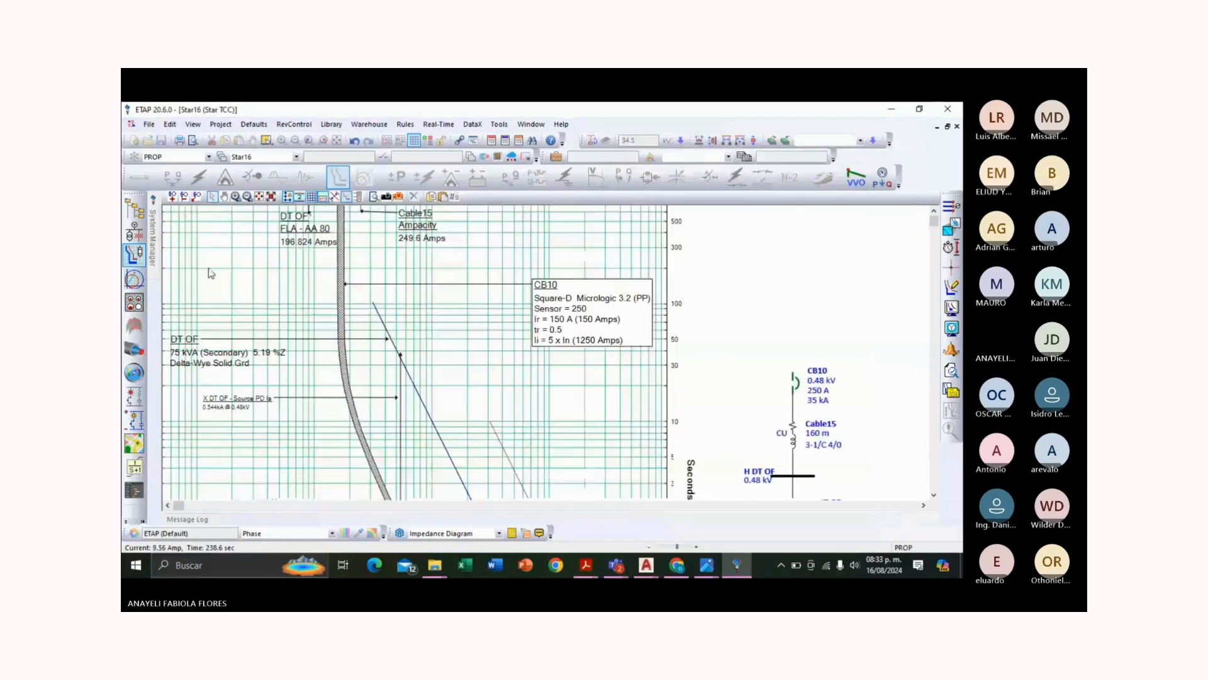
scroll(566, 344, up, 2)
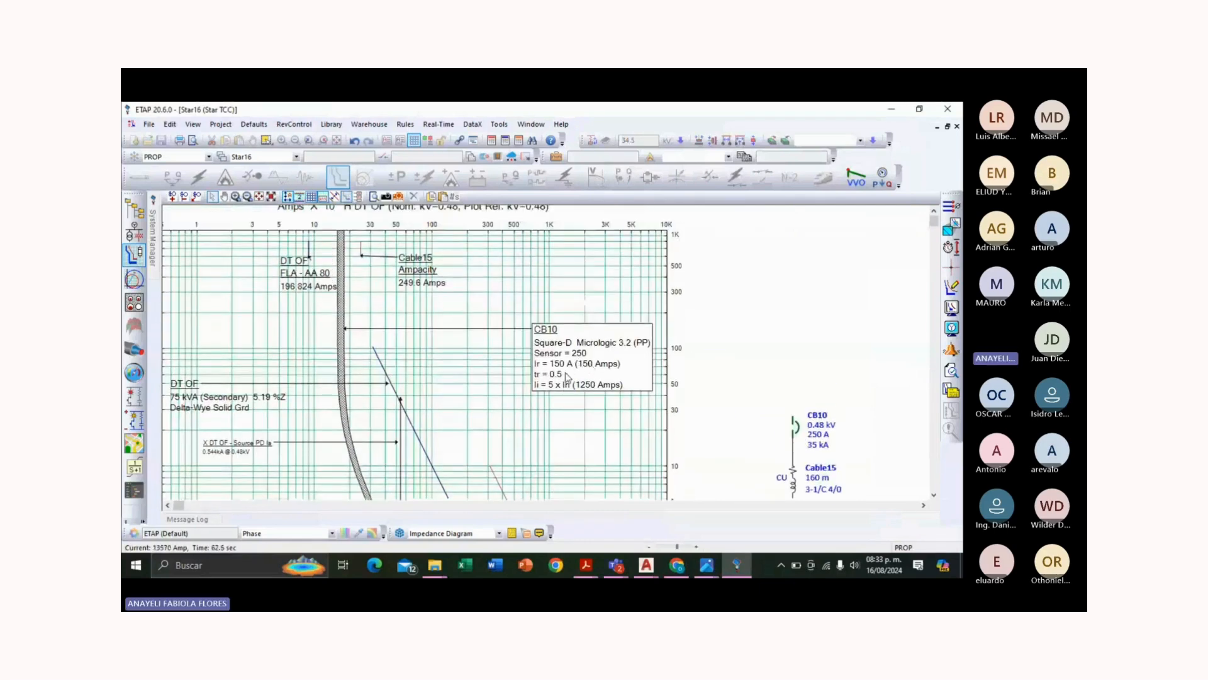
scroll(570, 374, down, 2)
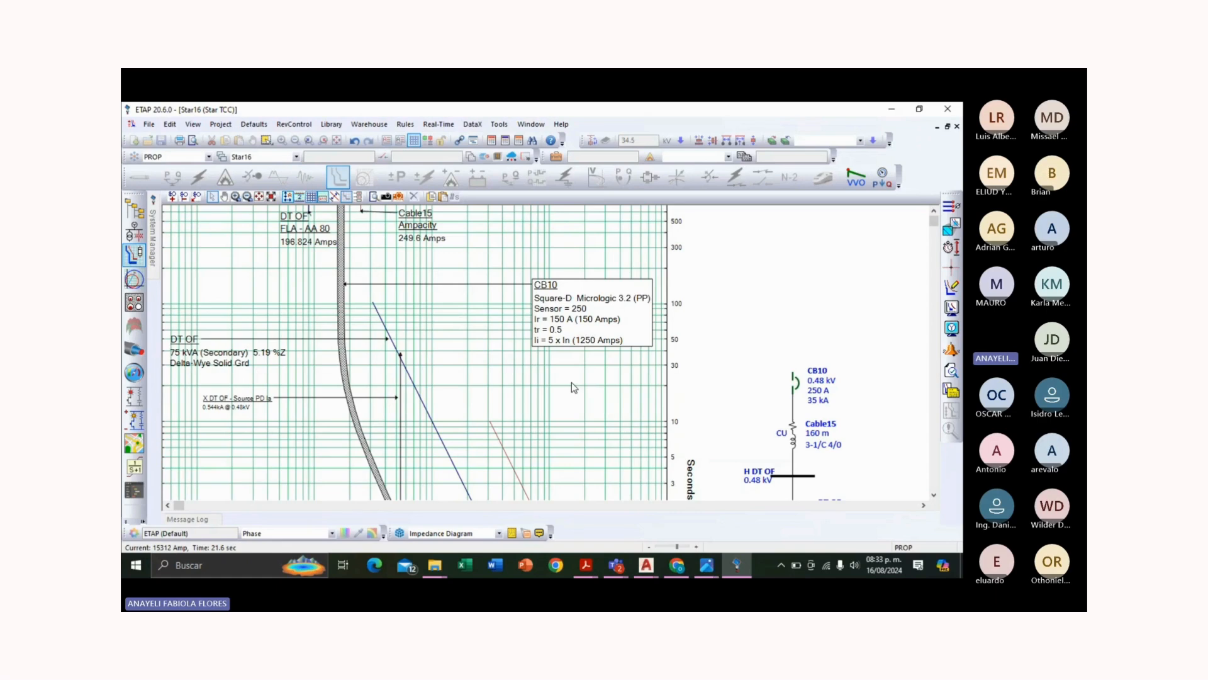
scroll(571, 383, down, 2)
scroll(453, 350, down, 3)
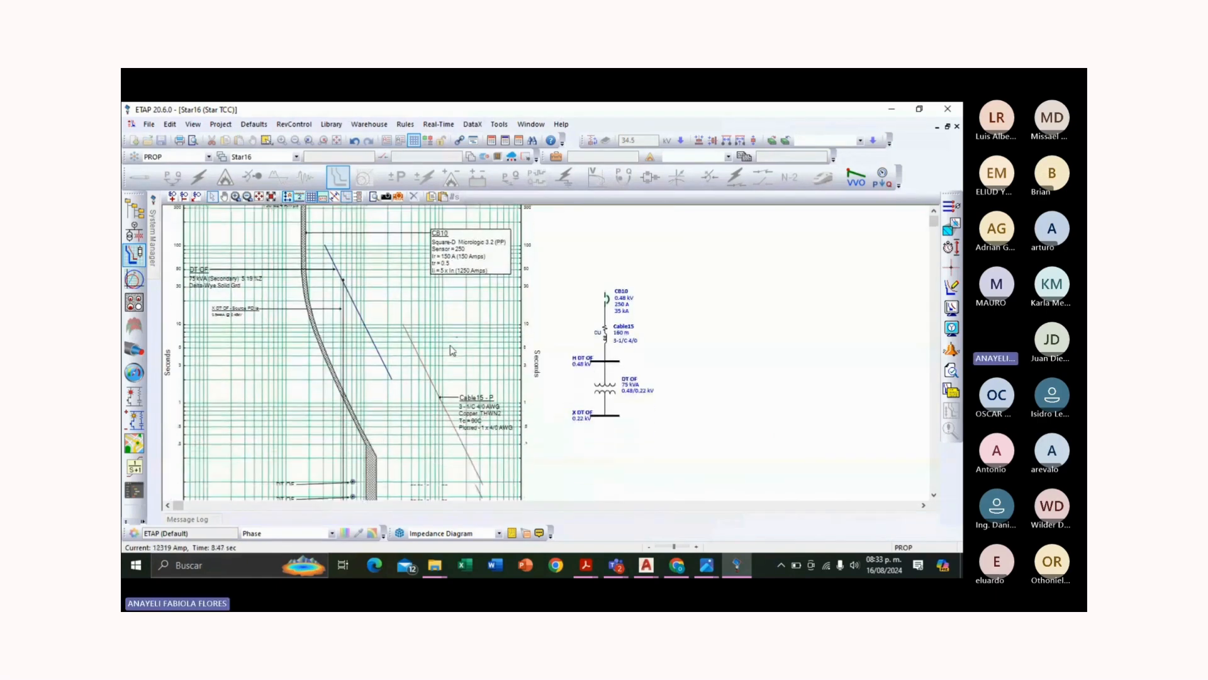
scroll(453, 350, down, 2)
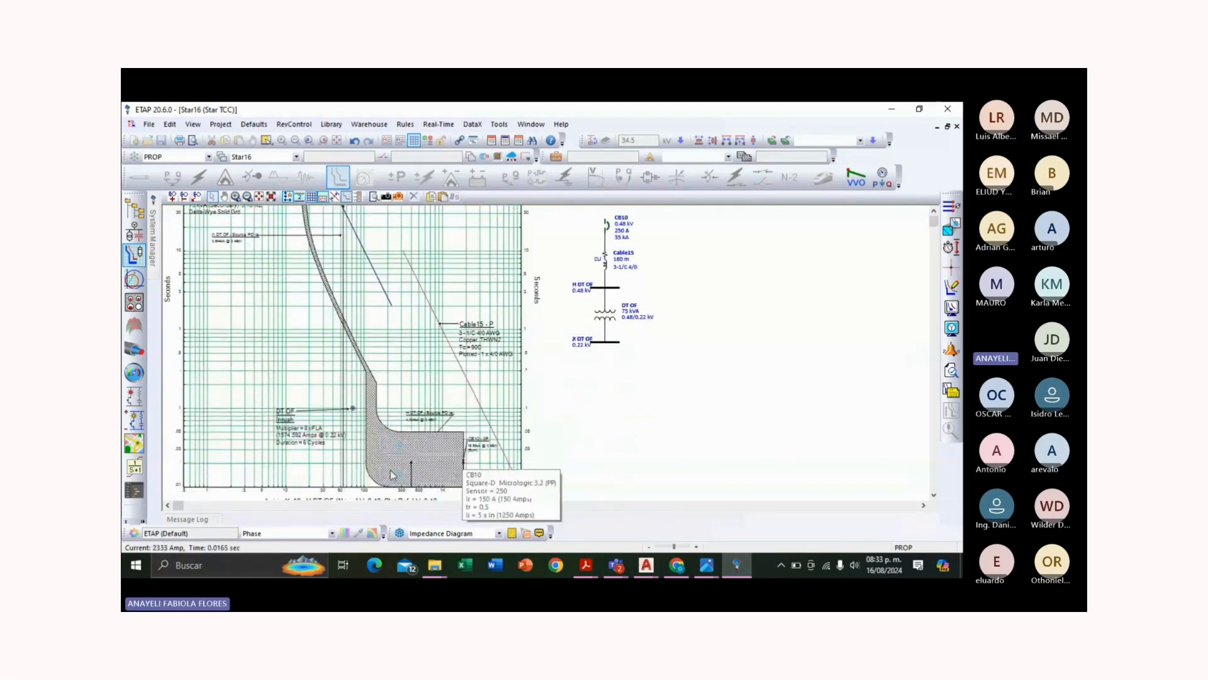
Step: Compare CB10's trip band with DT OF's full-load current, the H DT OF source-side arcing current marker and the transformer damage curve
scroll(428, 377, up, 4)
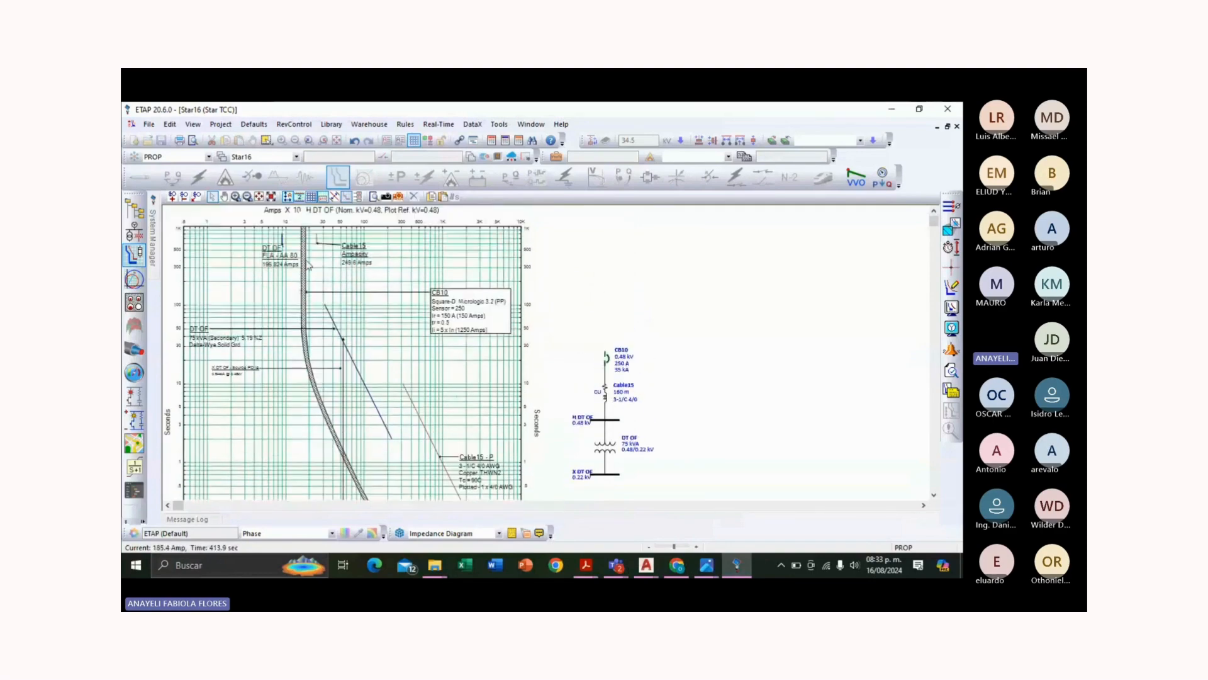
scroll(305, 270, down, 4)
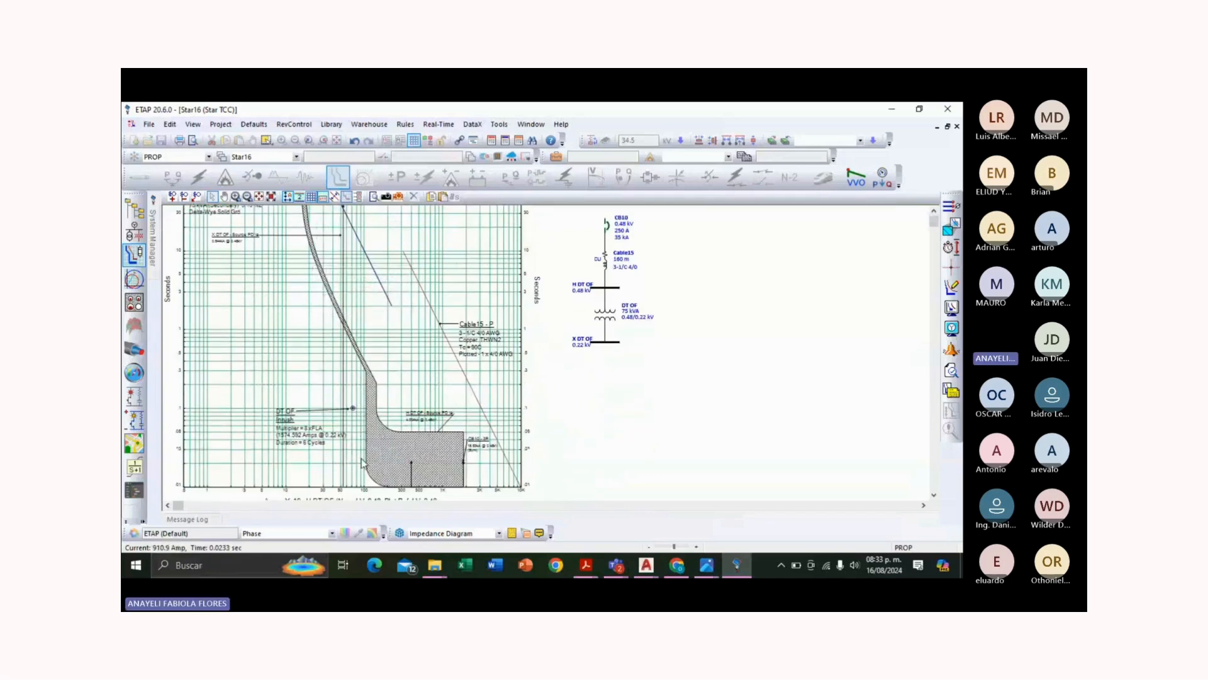
mouse_move(412, 475)
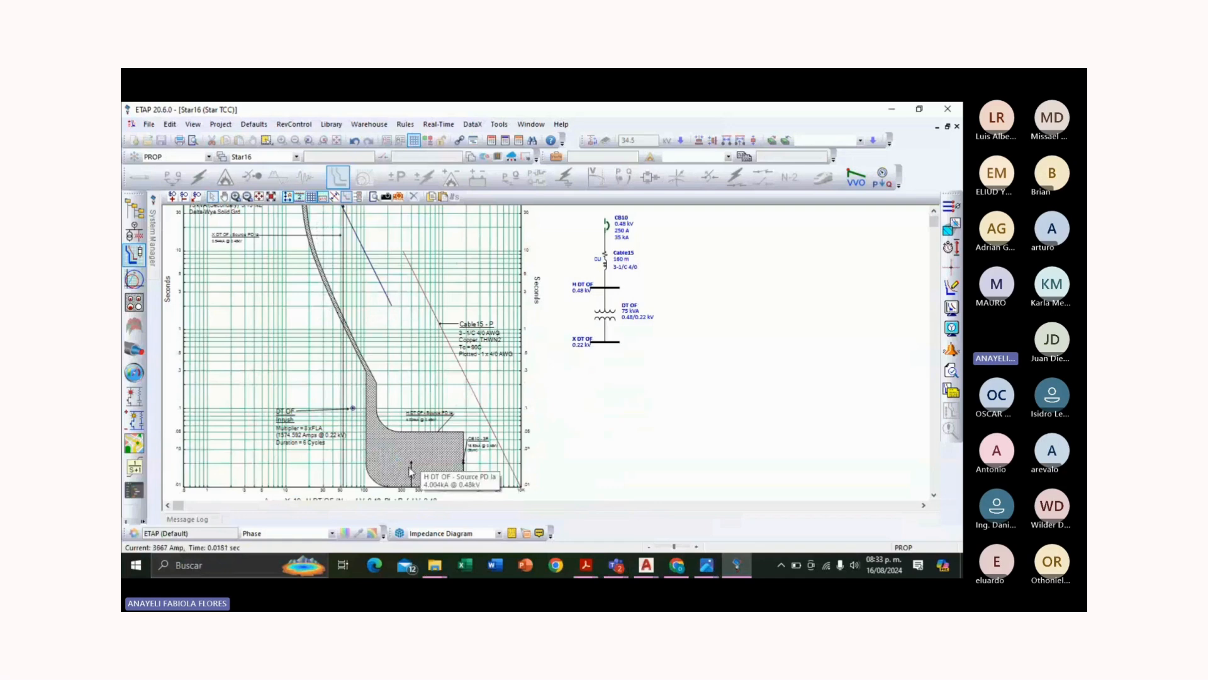
scroll(410, 471, up, 3)
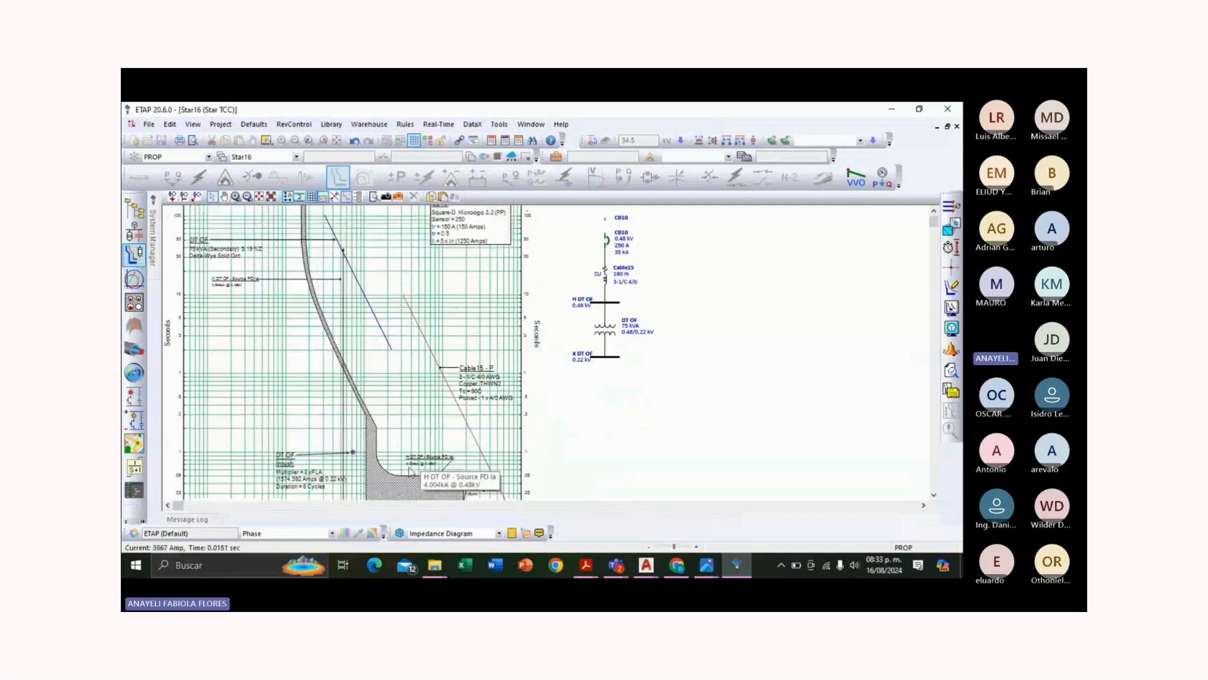
click(308, 273)
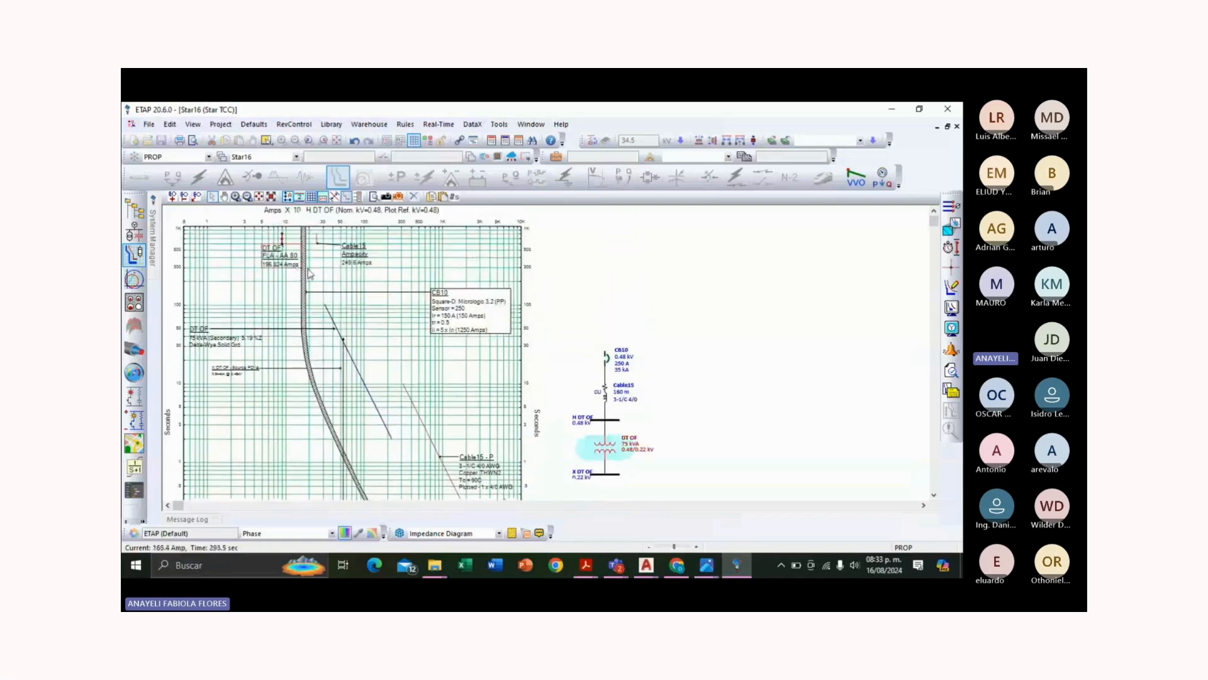
click(327, 296)
click(332, 315)
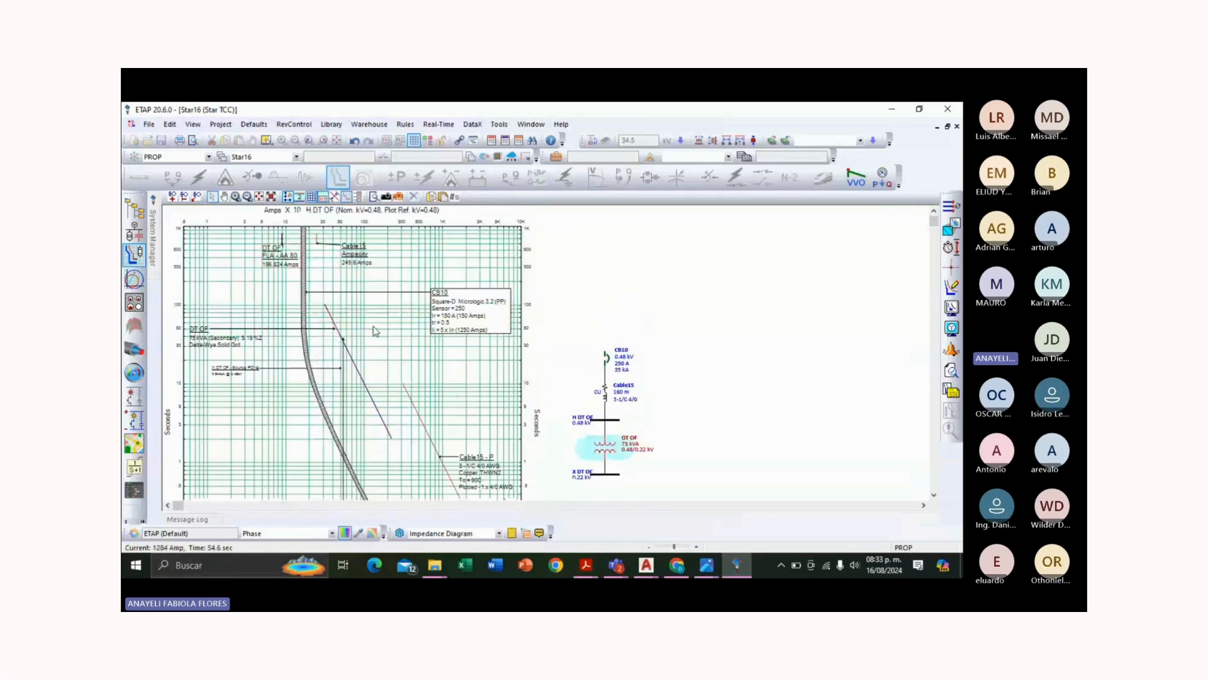